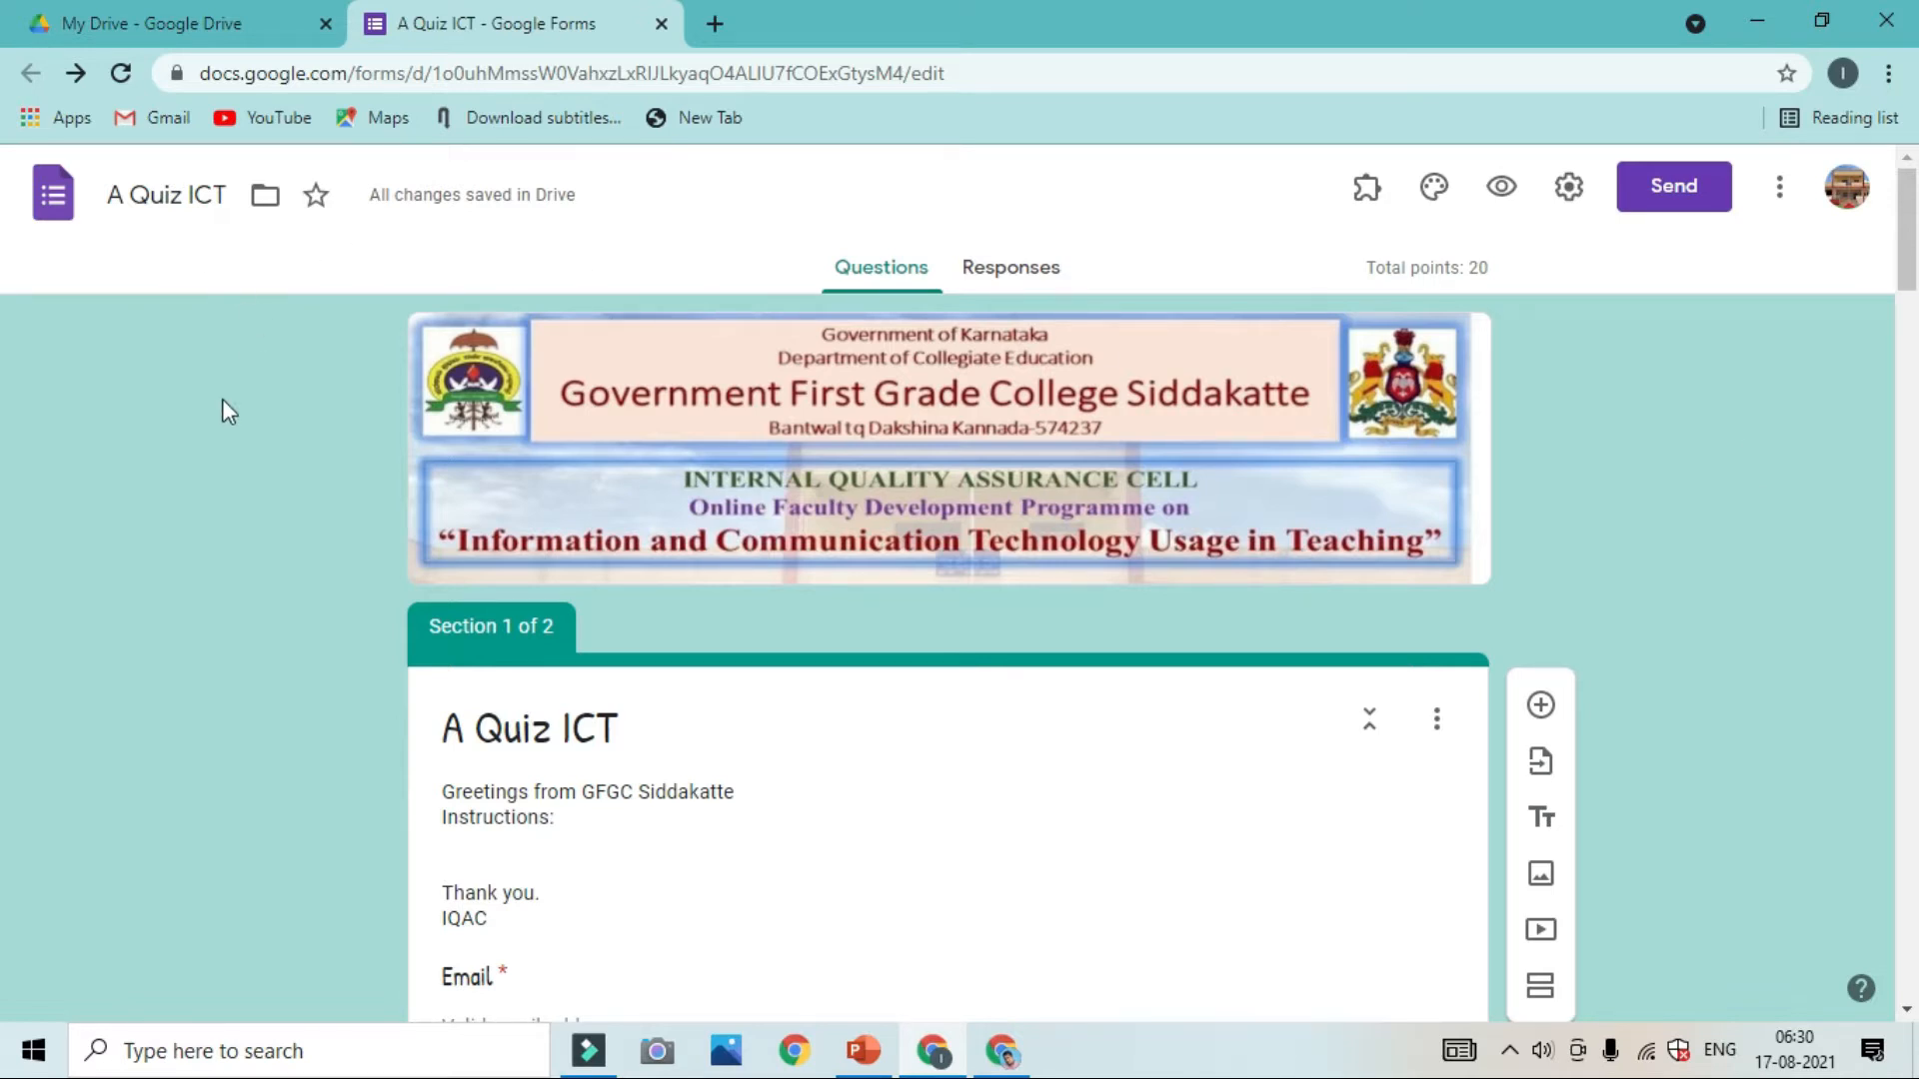
Rename the form file and change the form title to "A Quiz on ICT"
{"action": "left_click", "coordinate": [182, 192]}
{"action": "type", "text": "on"}
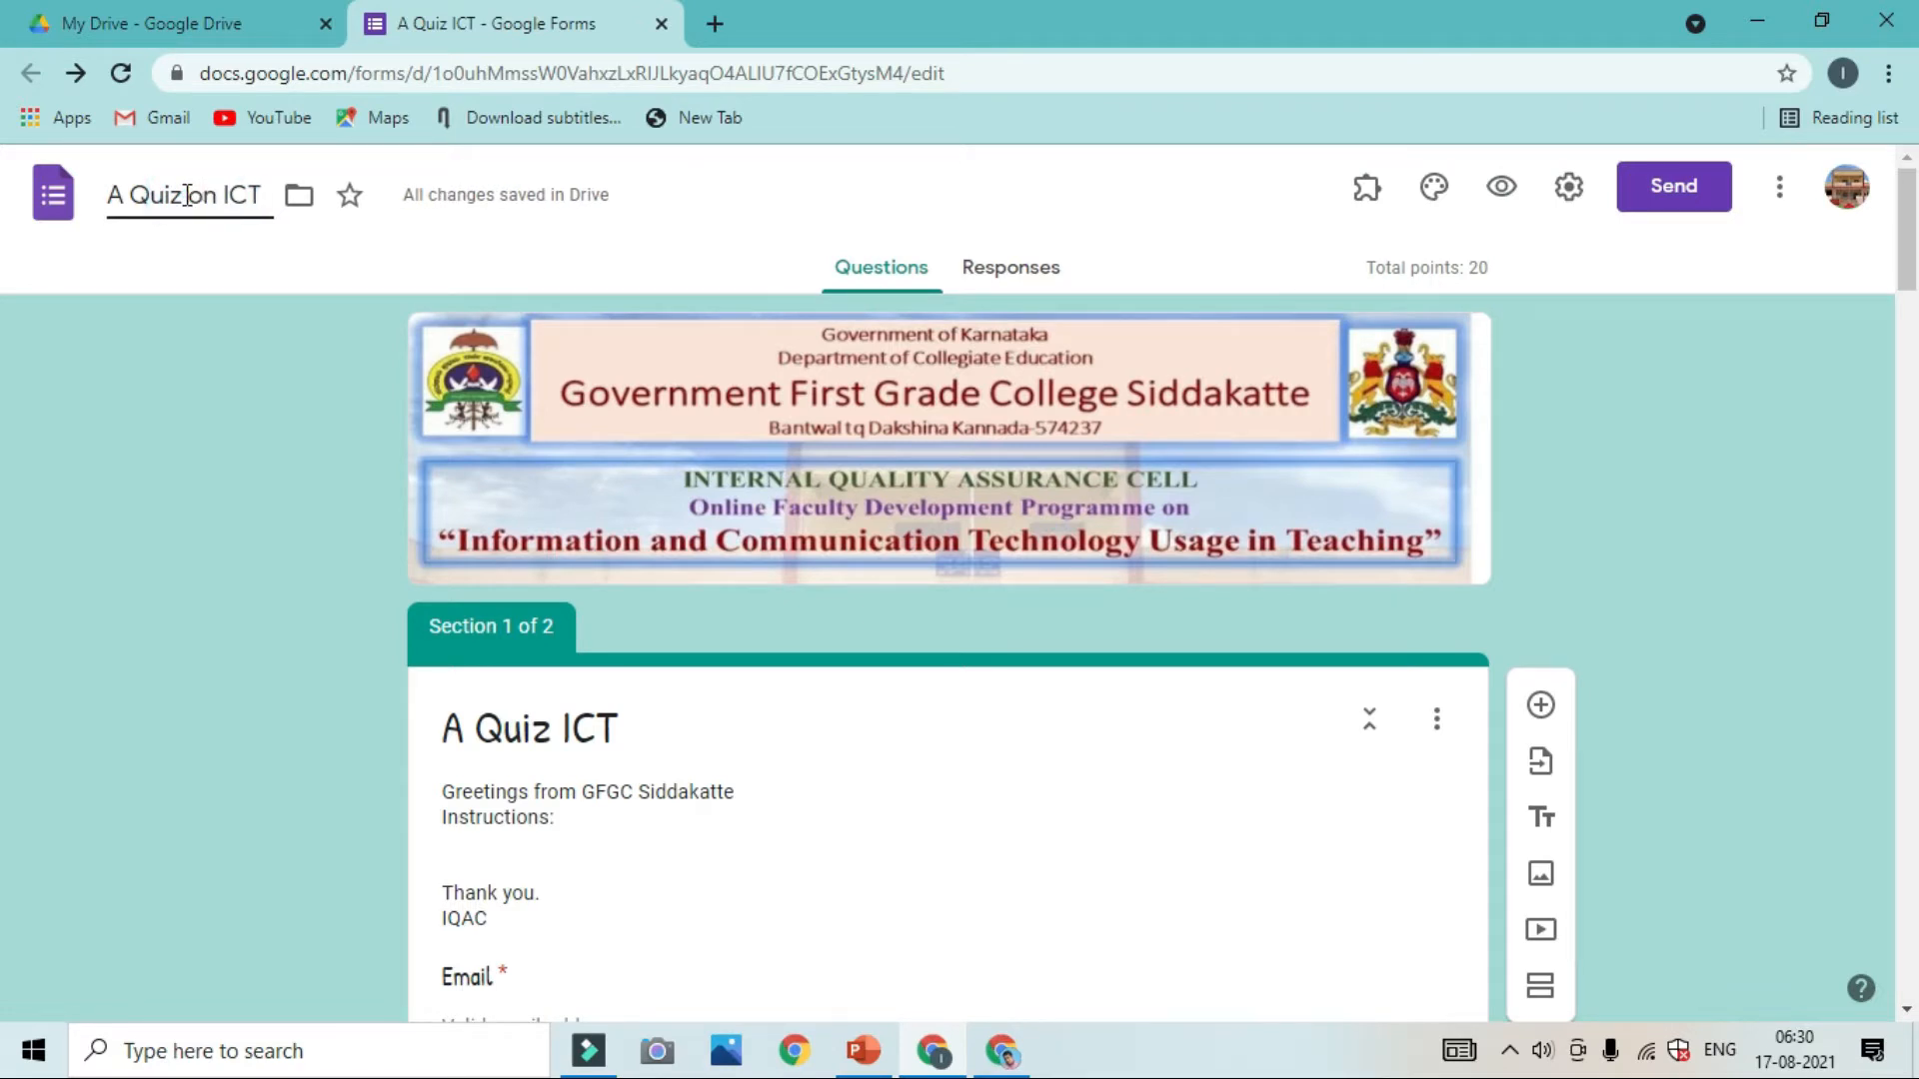
{"action": "left_click", "coordinate": [564, 747]}
{"action": "left_click", "coordinate": [563, 741]}
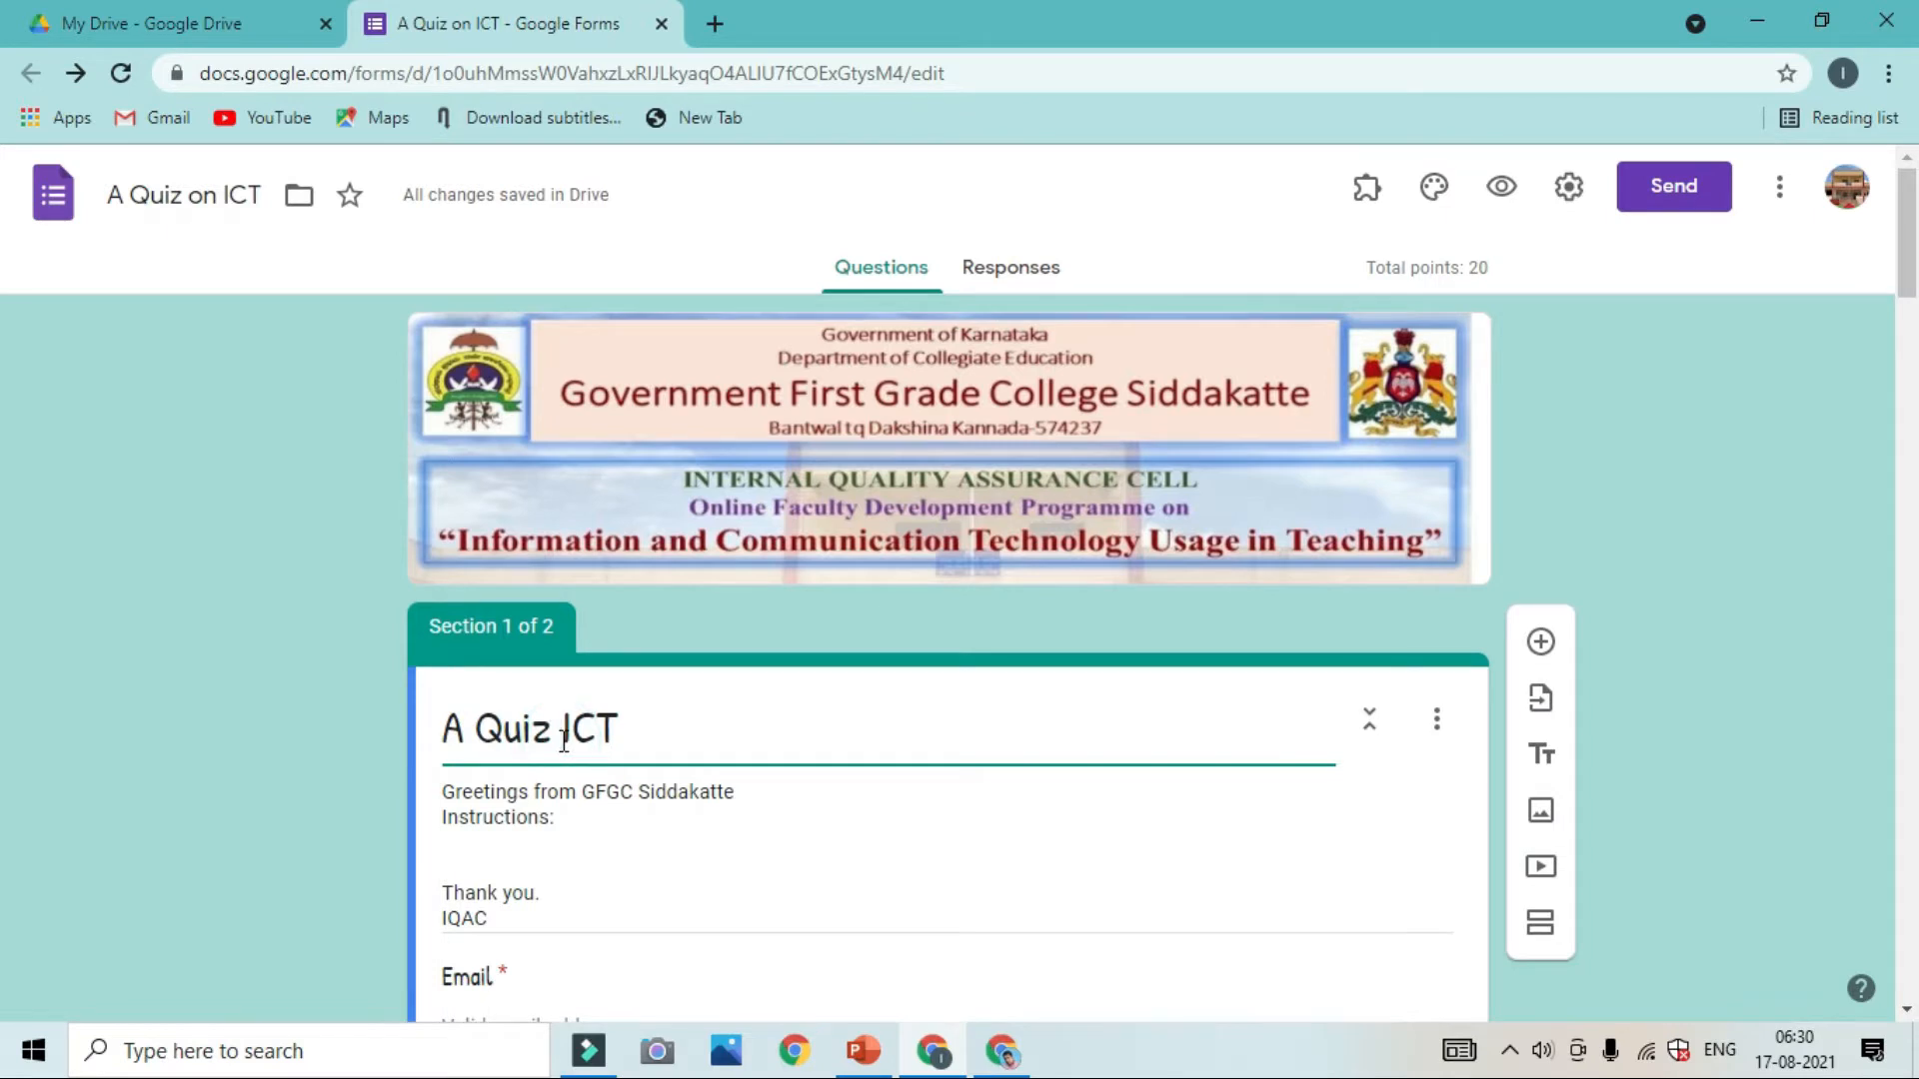
{"action": "type", "text": "on"}
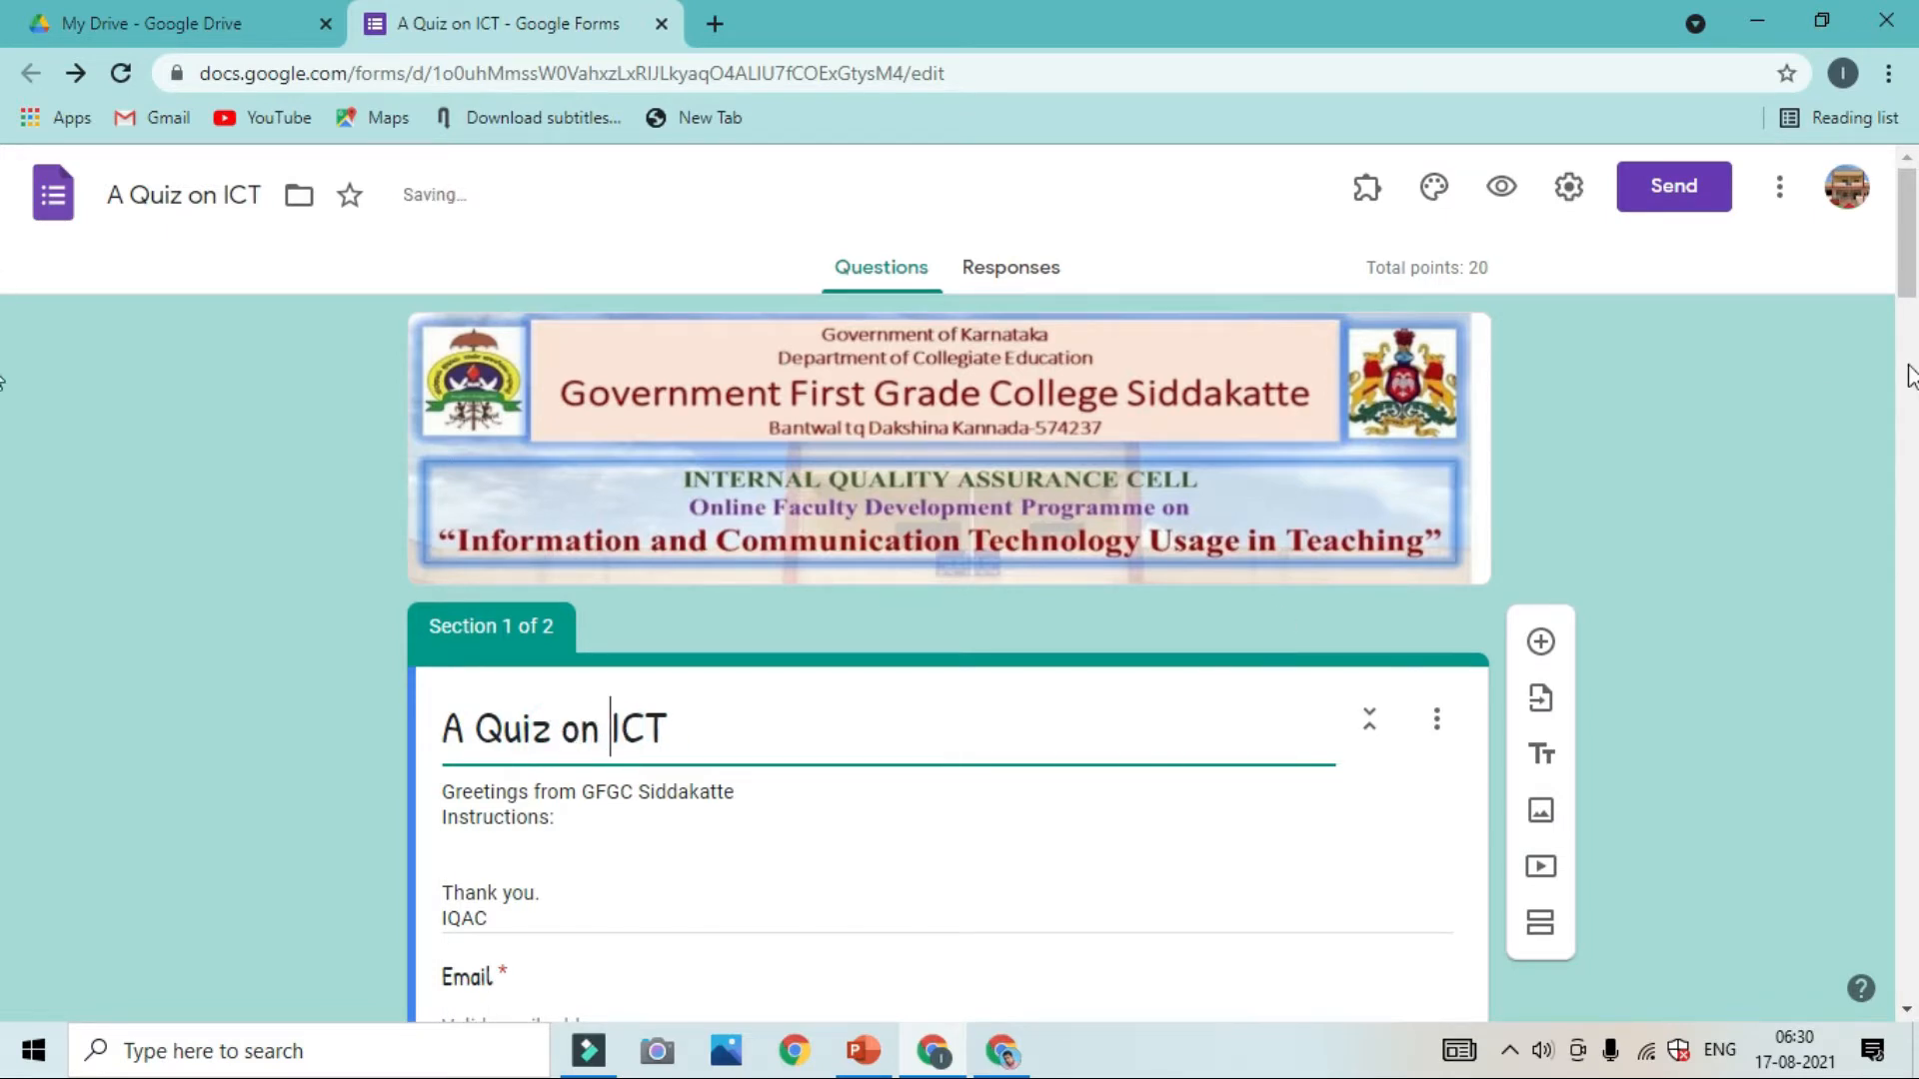
Review the email, student name, class, college name and mobile number questions in section 1
{"action": "scroll", "coordinate": [1910, 378], "scroll_direction": "down", "scroll_amount": 4}
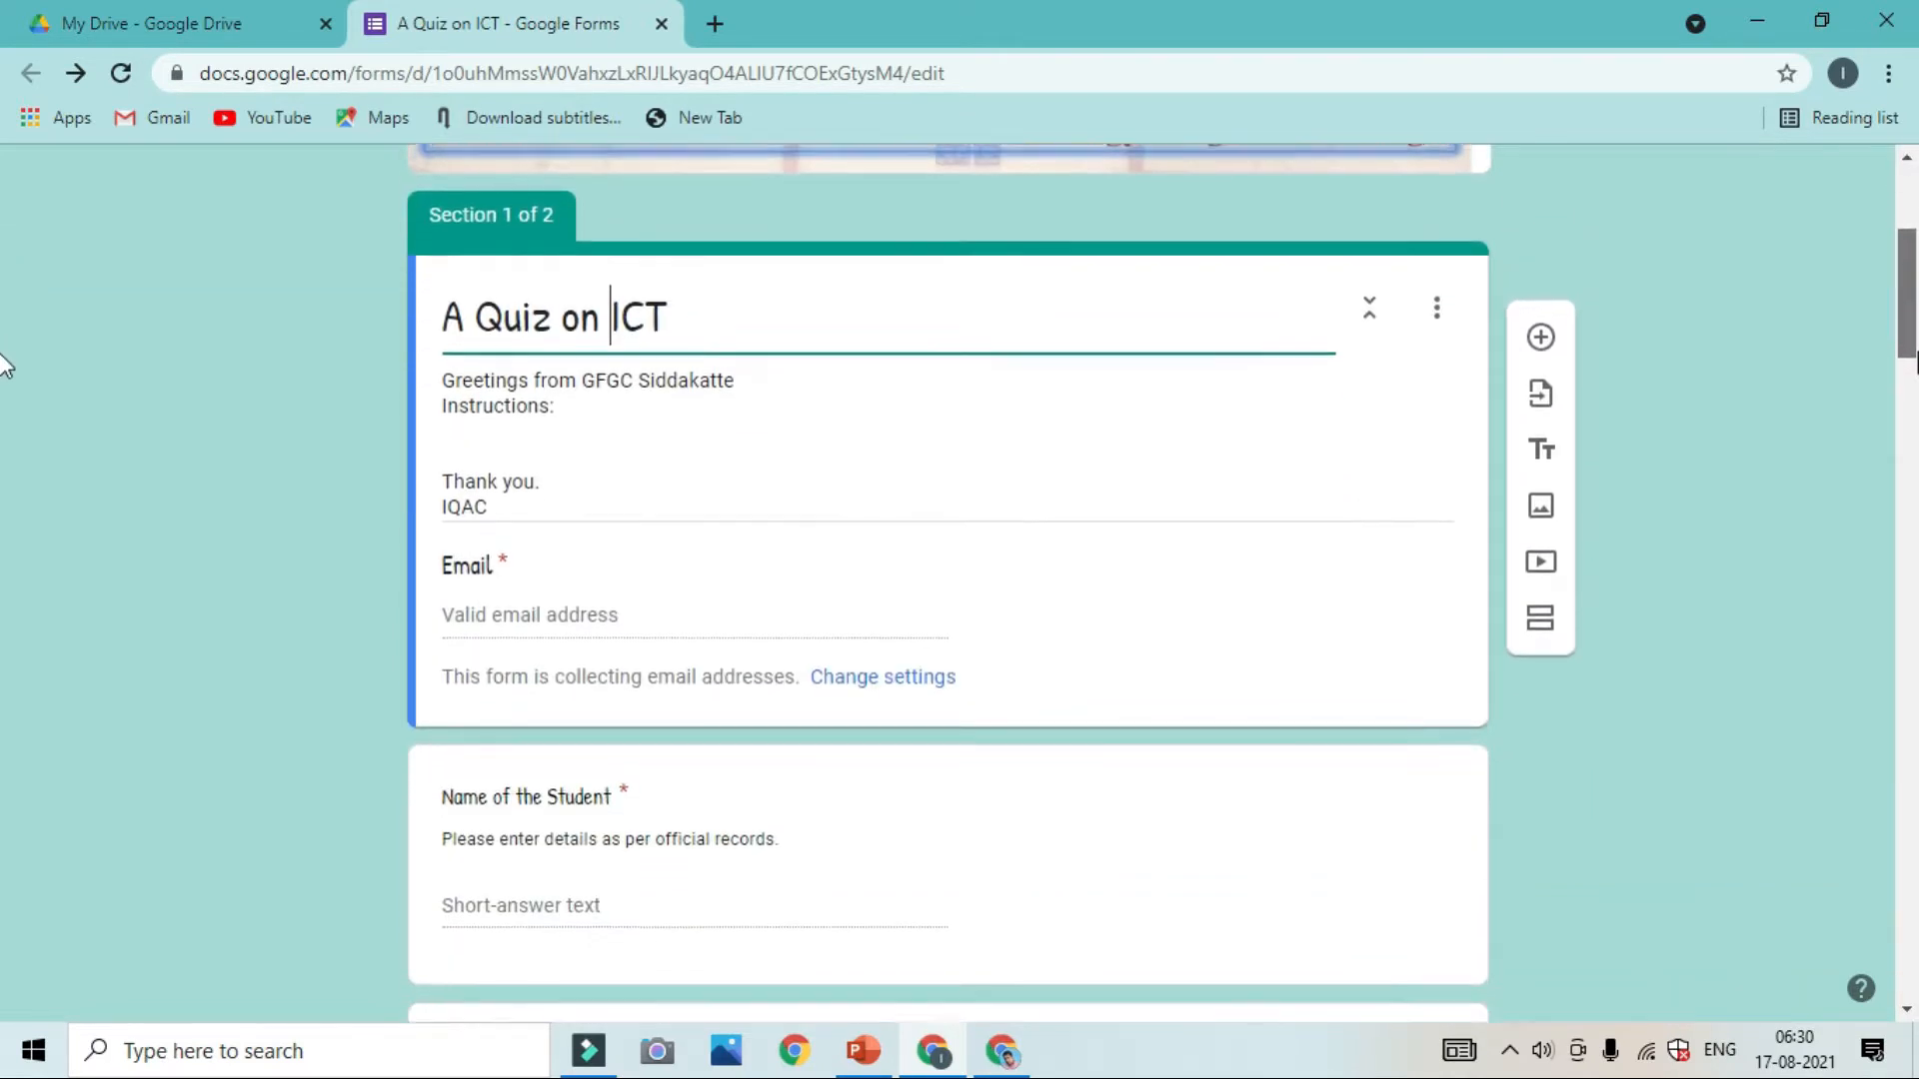
{"action": "scroll", "coordinate": [5, 365], "scroll_direction": "down", "scroll_amount": 4}
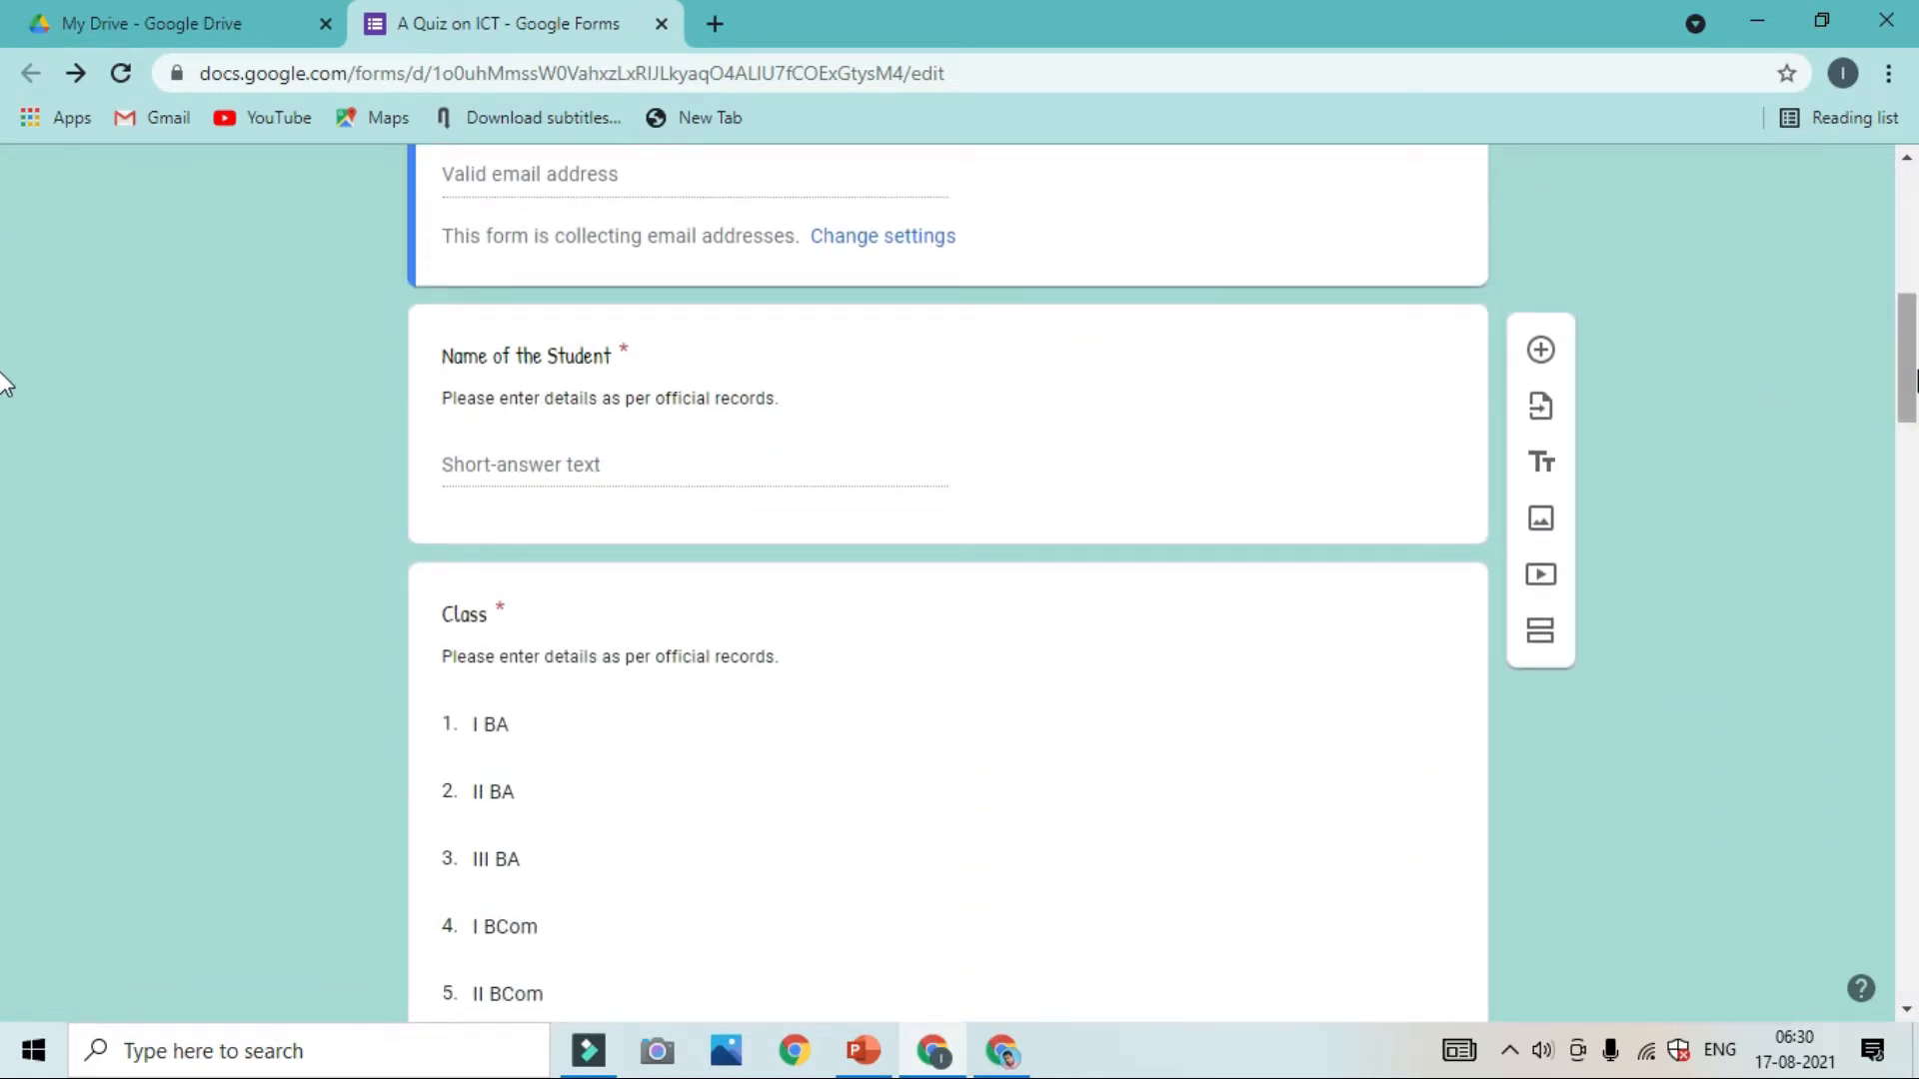
{"action": "scroll", "coordinate": [5, 400], "scroll_direction": "down", "scroll_amount": 5}
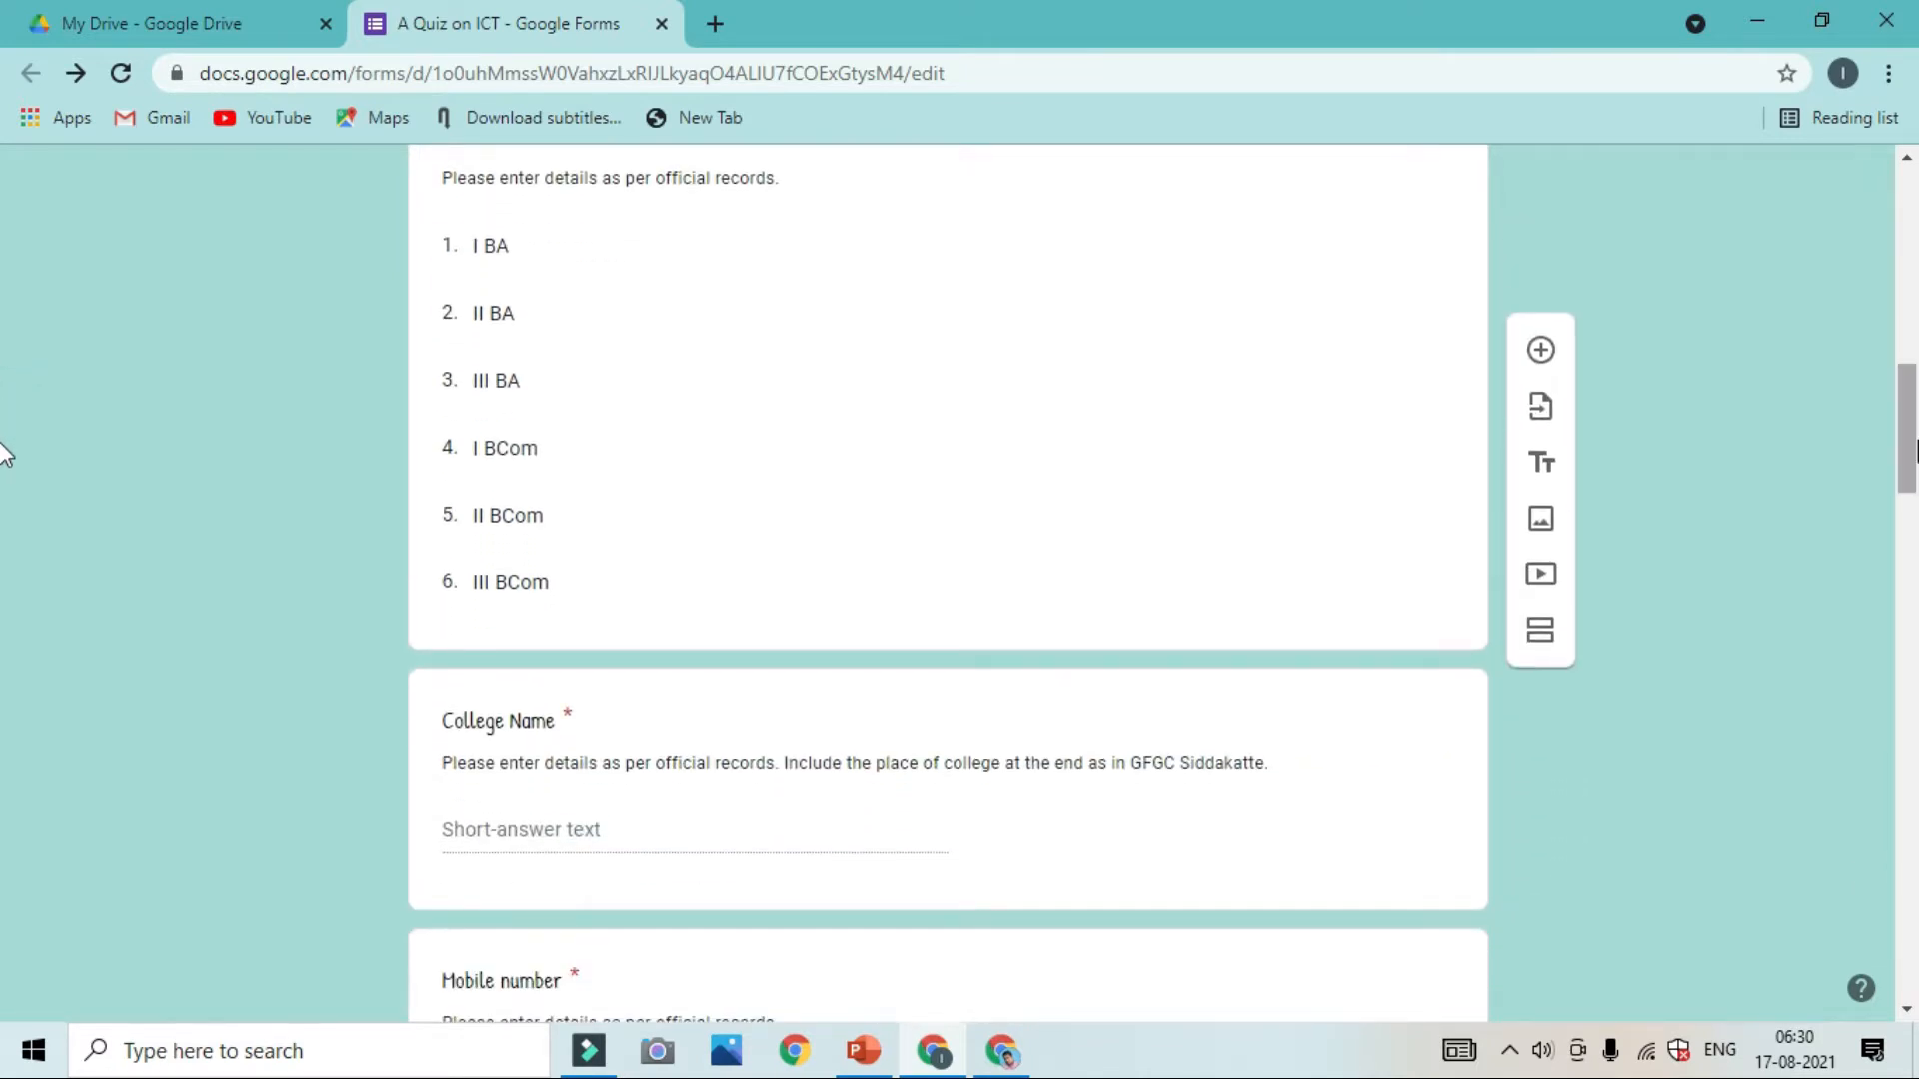
{"action": "scroll", "coordinate": [5, 449], "scroll_direction": "up", "scroll_amount": 2}
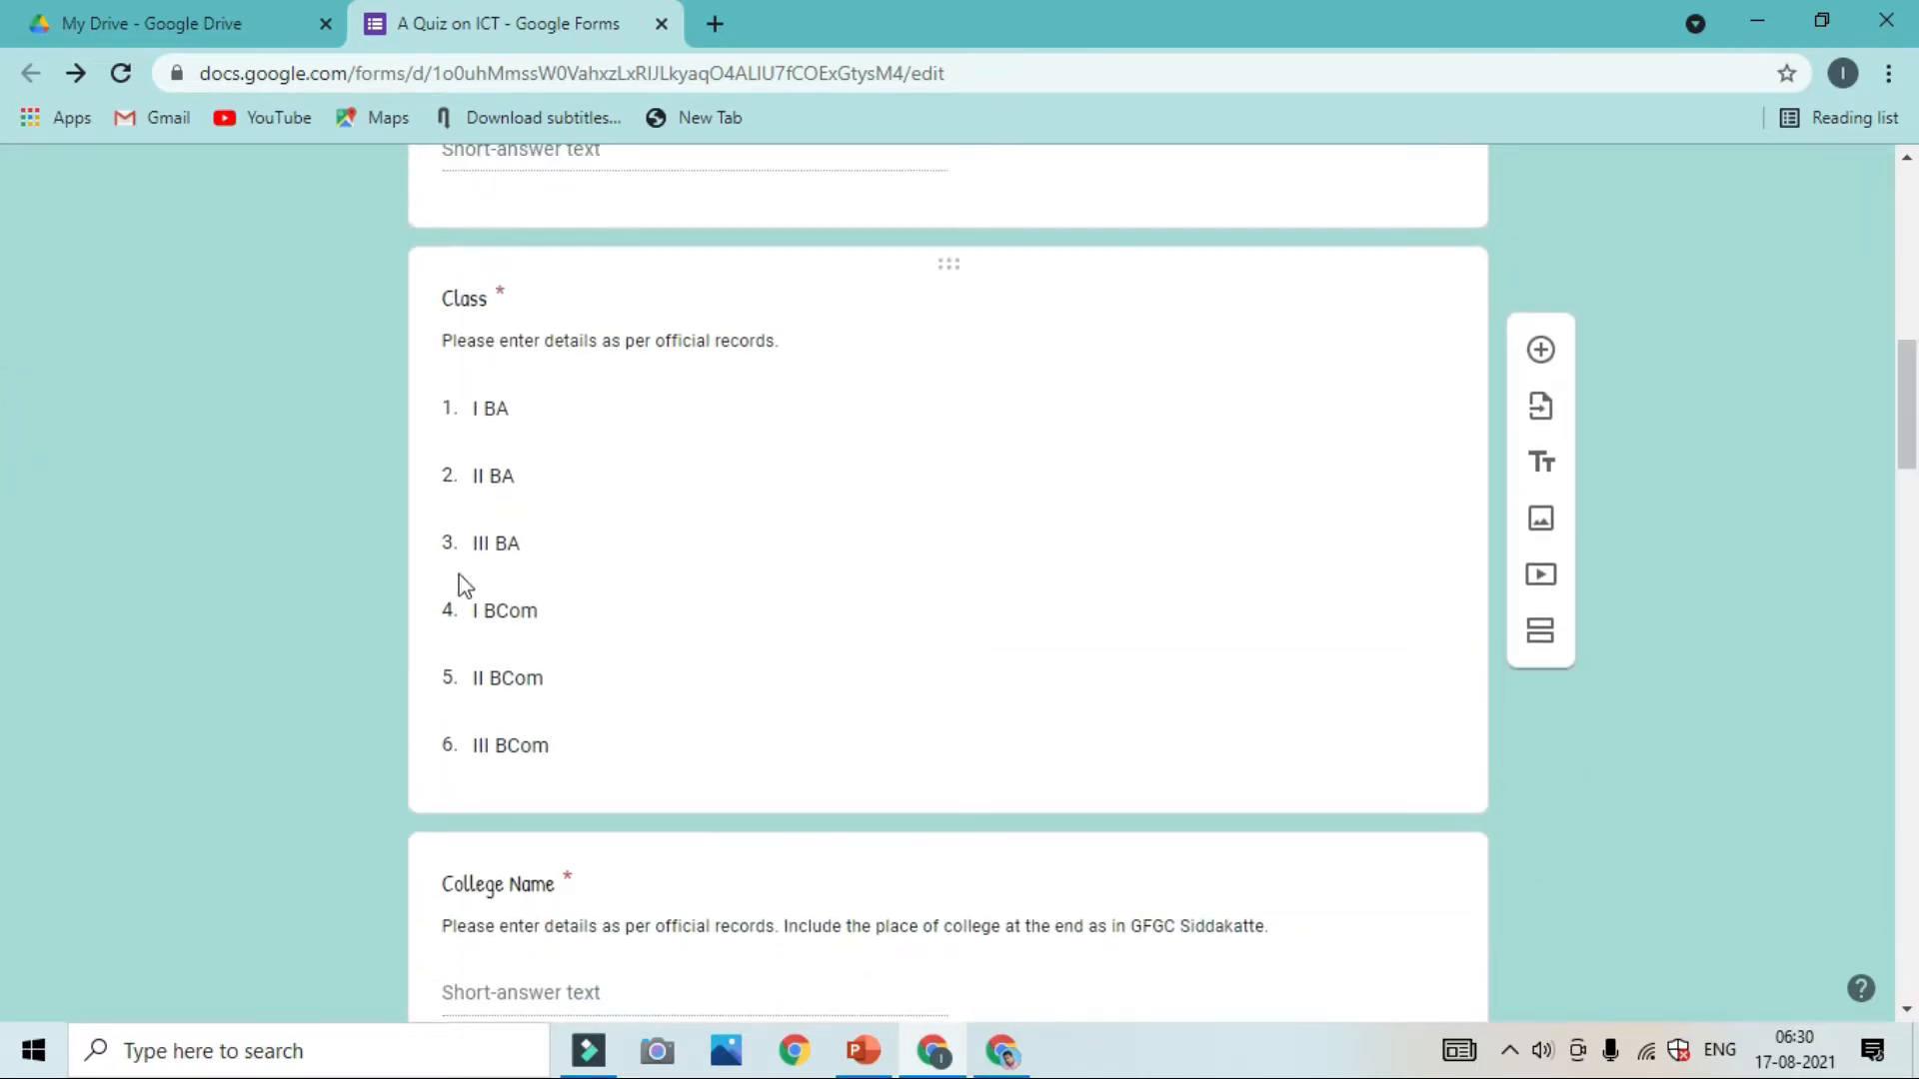
{"action": "left_click", "coordinate": [1256, 349]}
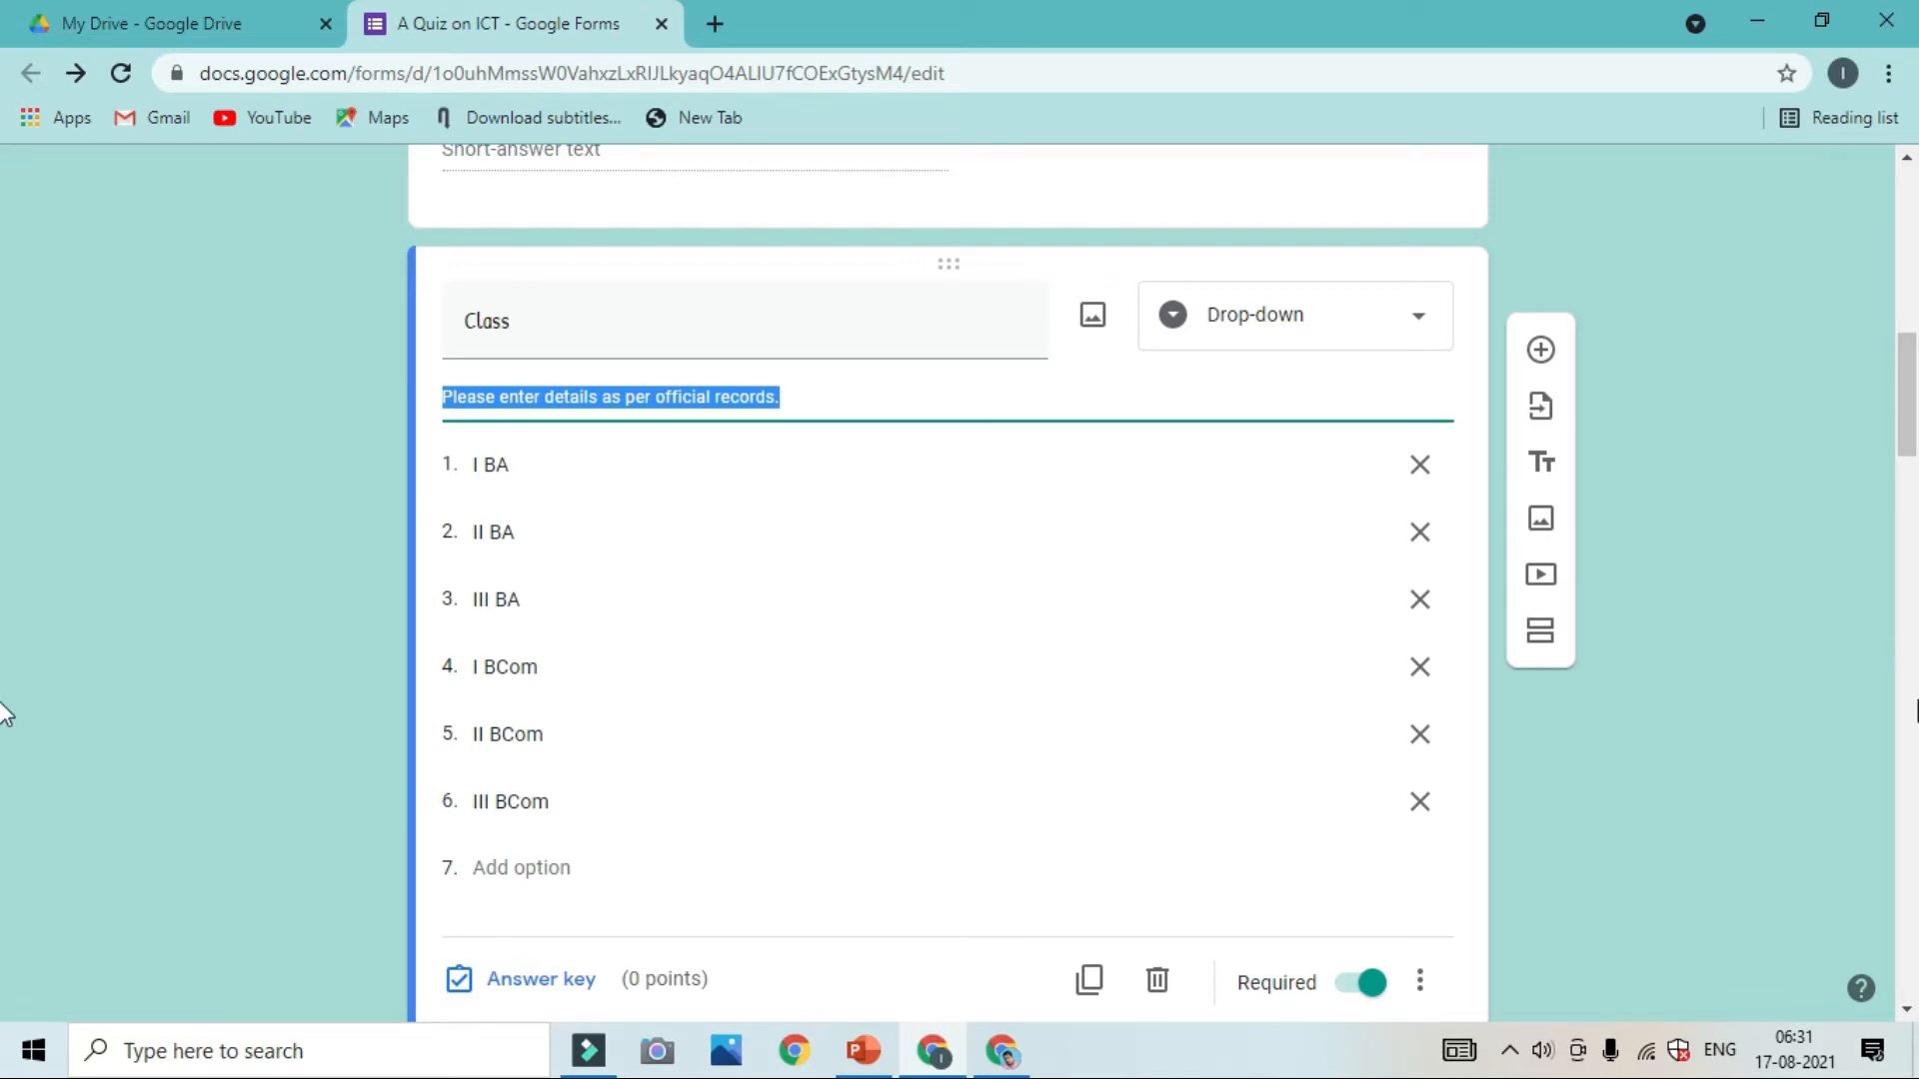
{"action": "mouse_move", "coordinate": [1896, 390]}
{"action": "left_mouse_down"}
{"action": "mouse_move", "coordinate": [1903, 343]}
{"action": "mouse_move", "coordinate": [1904, 361]}
{"action": "left_mouse_up"}
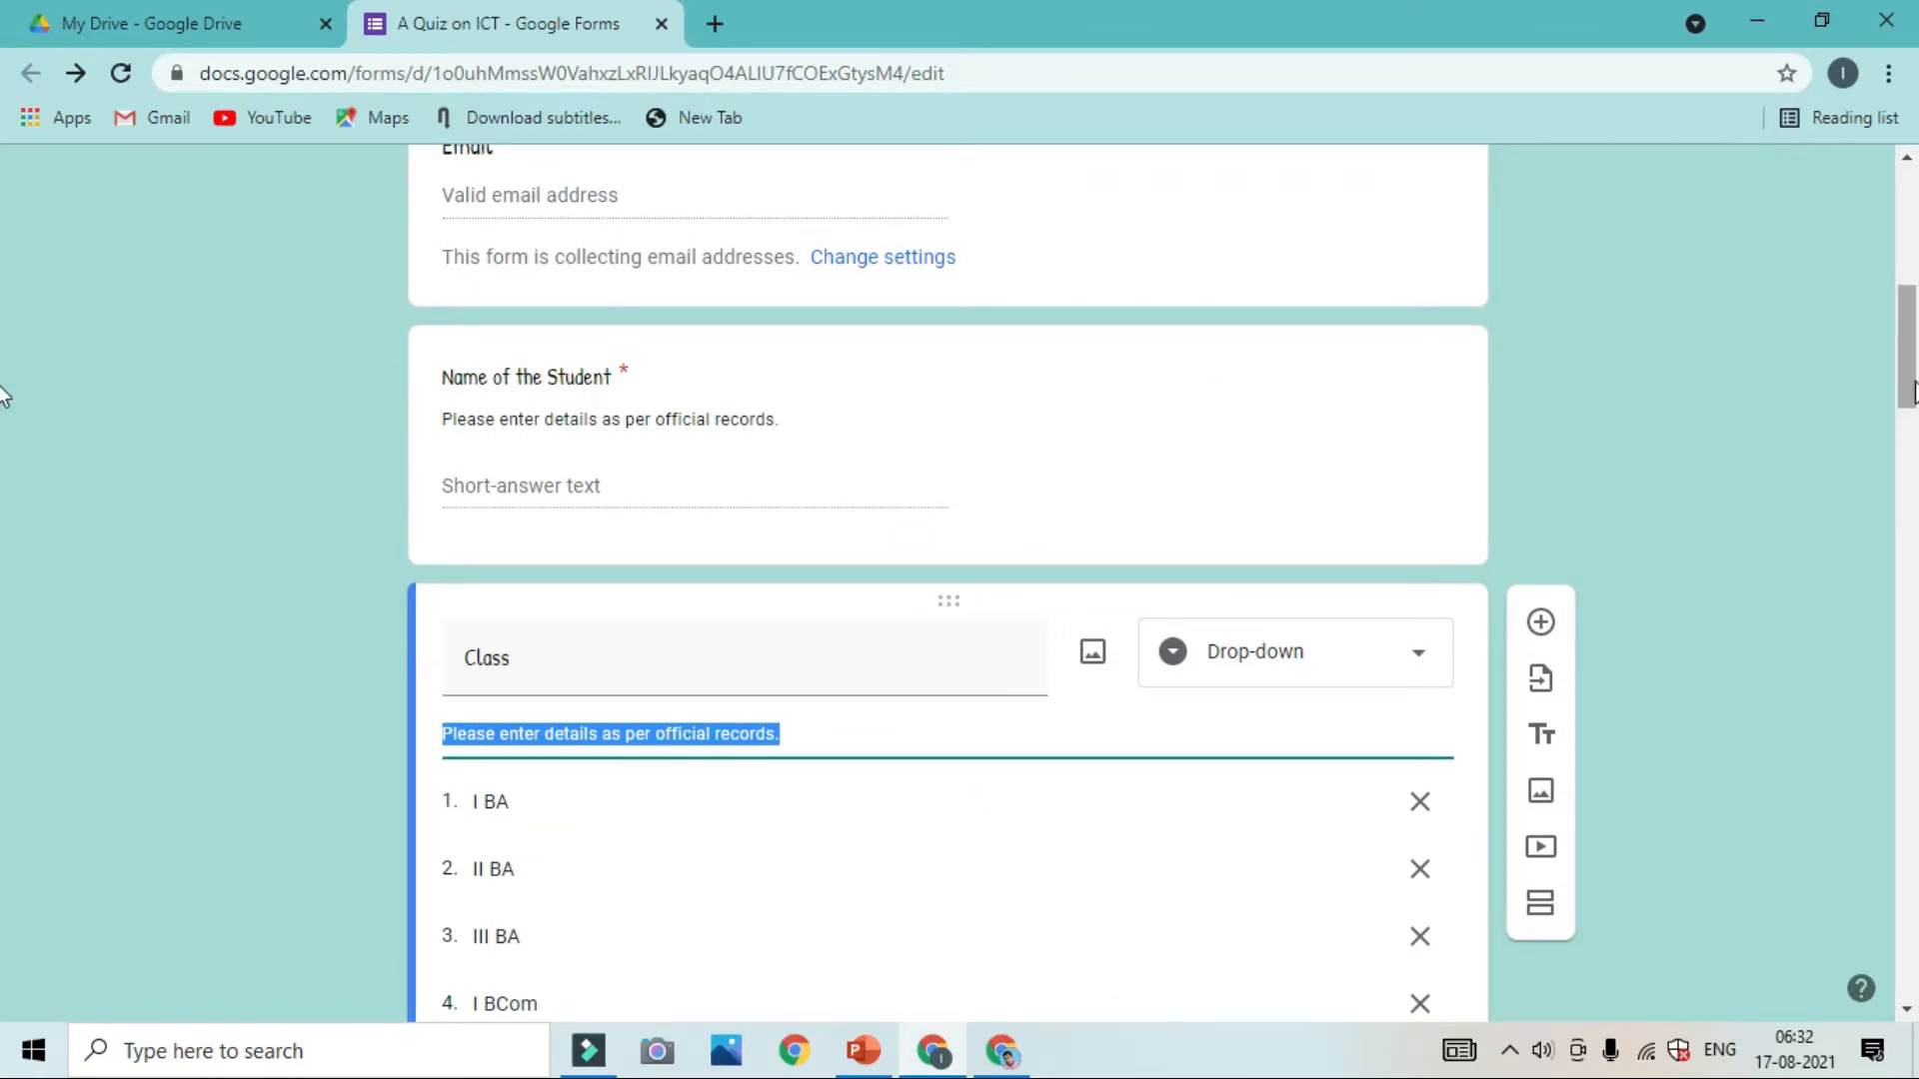
{"action": "left_click_drag", "start_coordinate": [1911, 393], "coordinate": [1910, 536]}
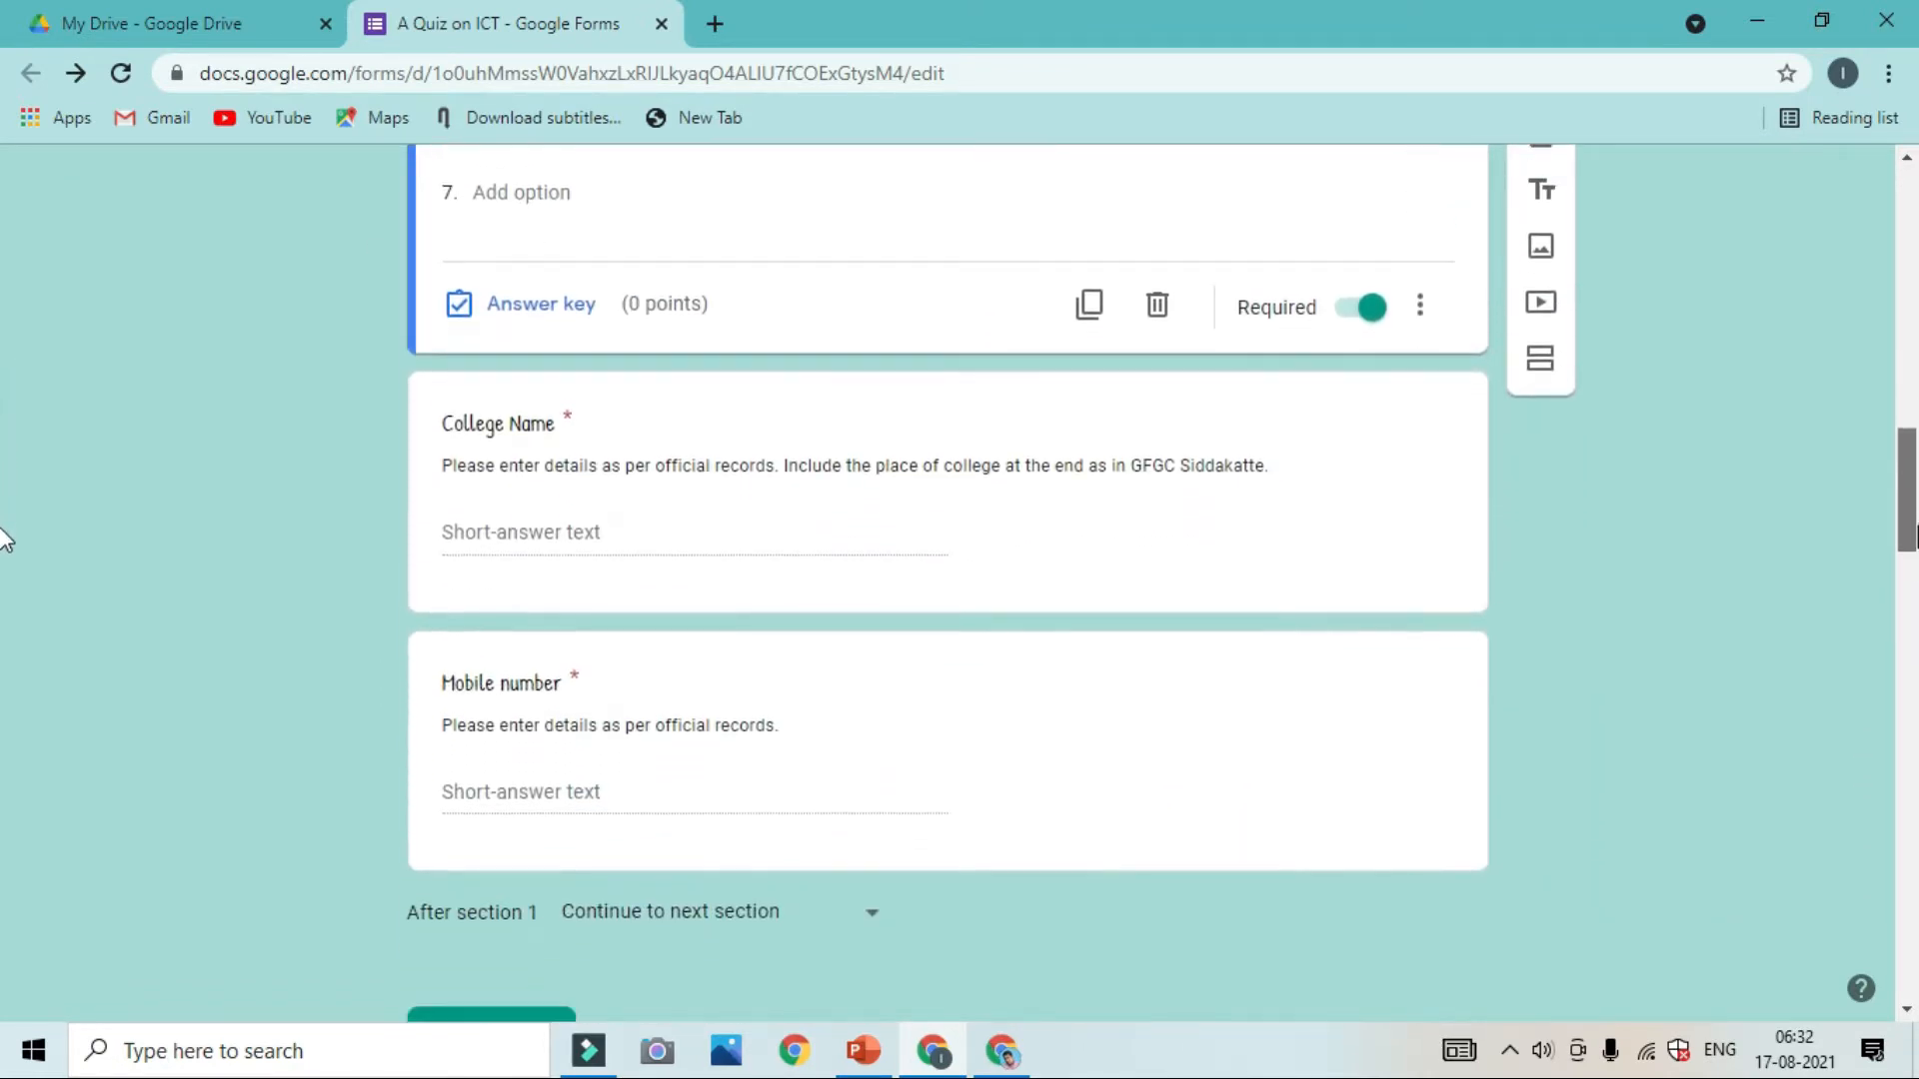
{"action": "left_click_drag", "start_coordinate": [5, 540], "coordinate": [2, 536]}
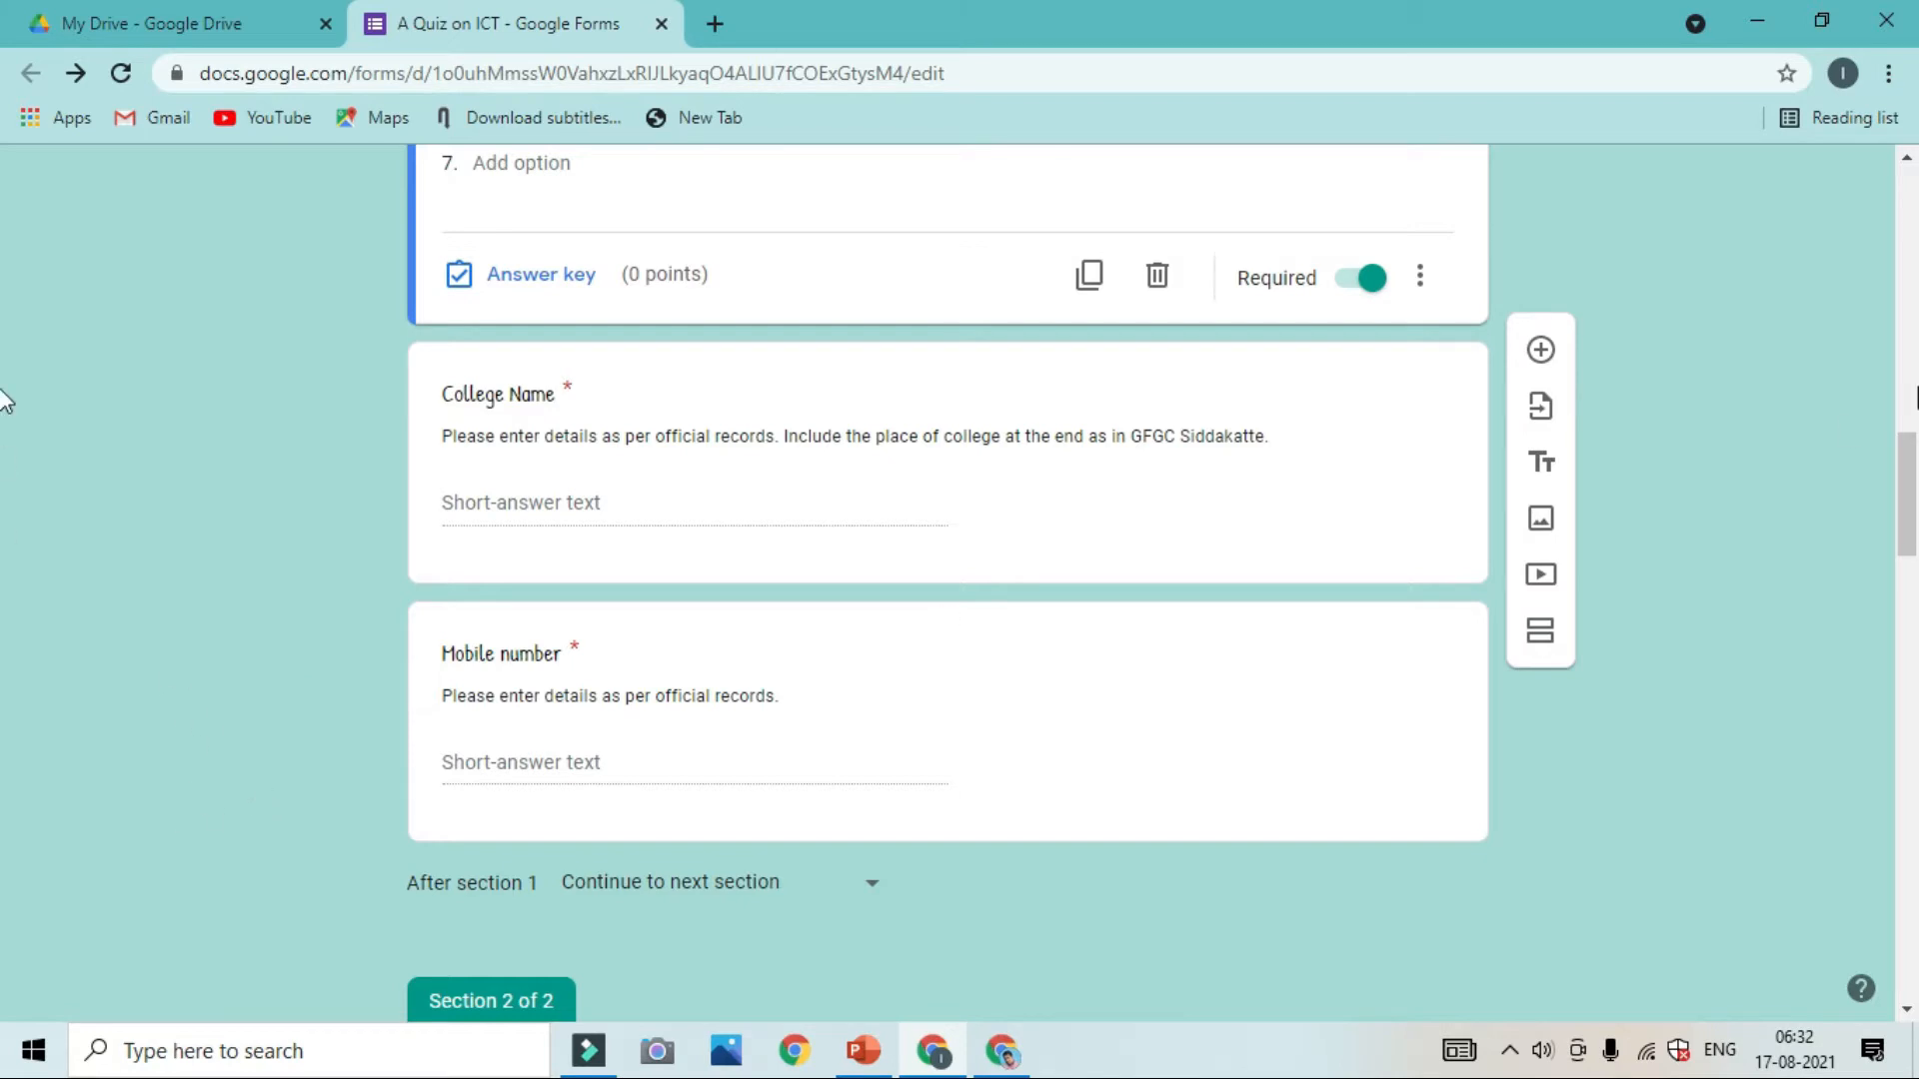
{"action": "mouse_move", "coordinate": [1908, 489]}
{"action": "left_mouse_down"}
{"action": "mouse_move", "coordinate": [1898, 275]}
{"action": "mouse_move", "coordinate": [1916, 491]}
{"action": "left_mouse_up"}
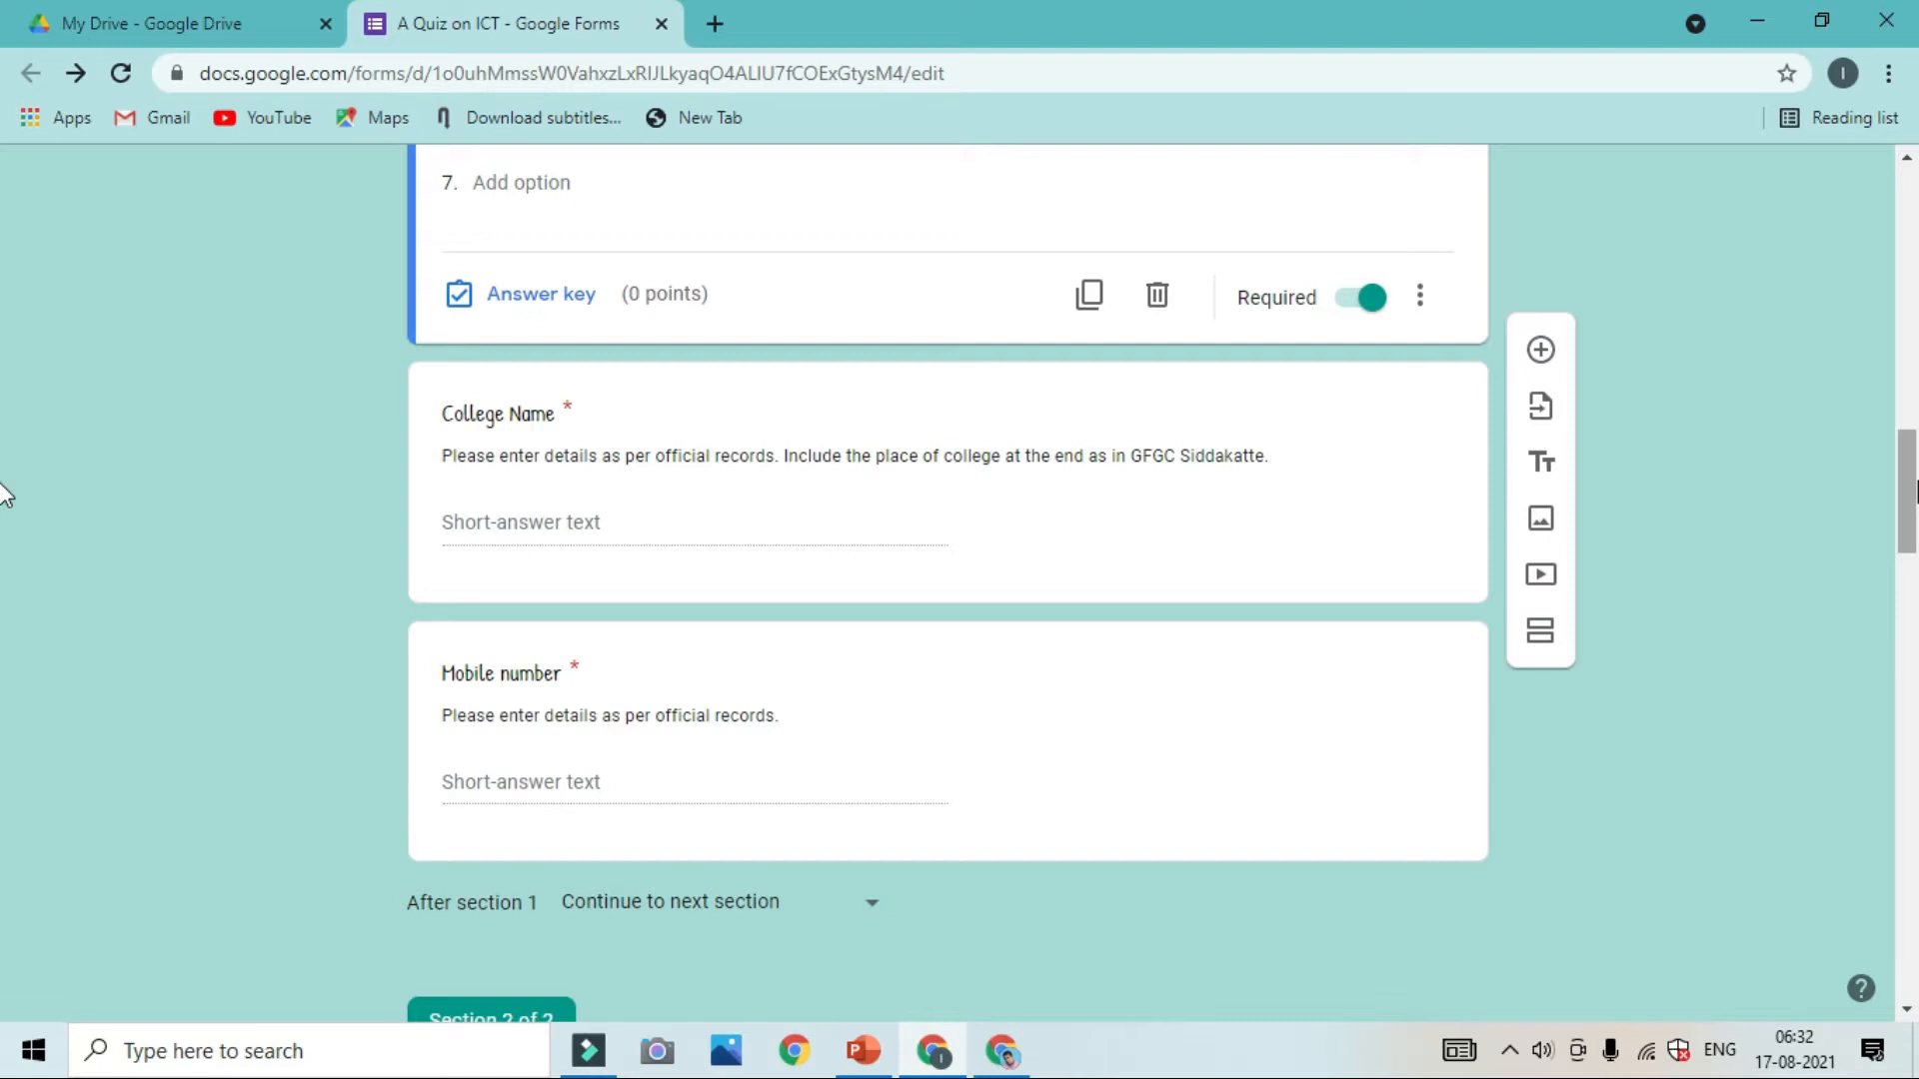
{"action": "scroll", "coordinate": [959, 579], "scroll_direction": "down", "scroll_amount": 3}
{"action": "scroll", "coordinate": [1863, 354], "scroll_direction": "up", "scroll_amount": 15}
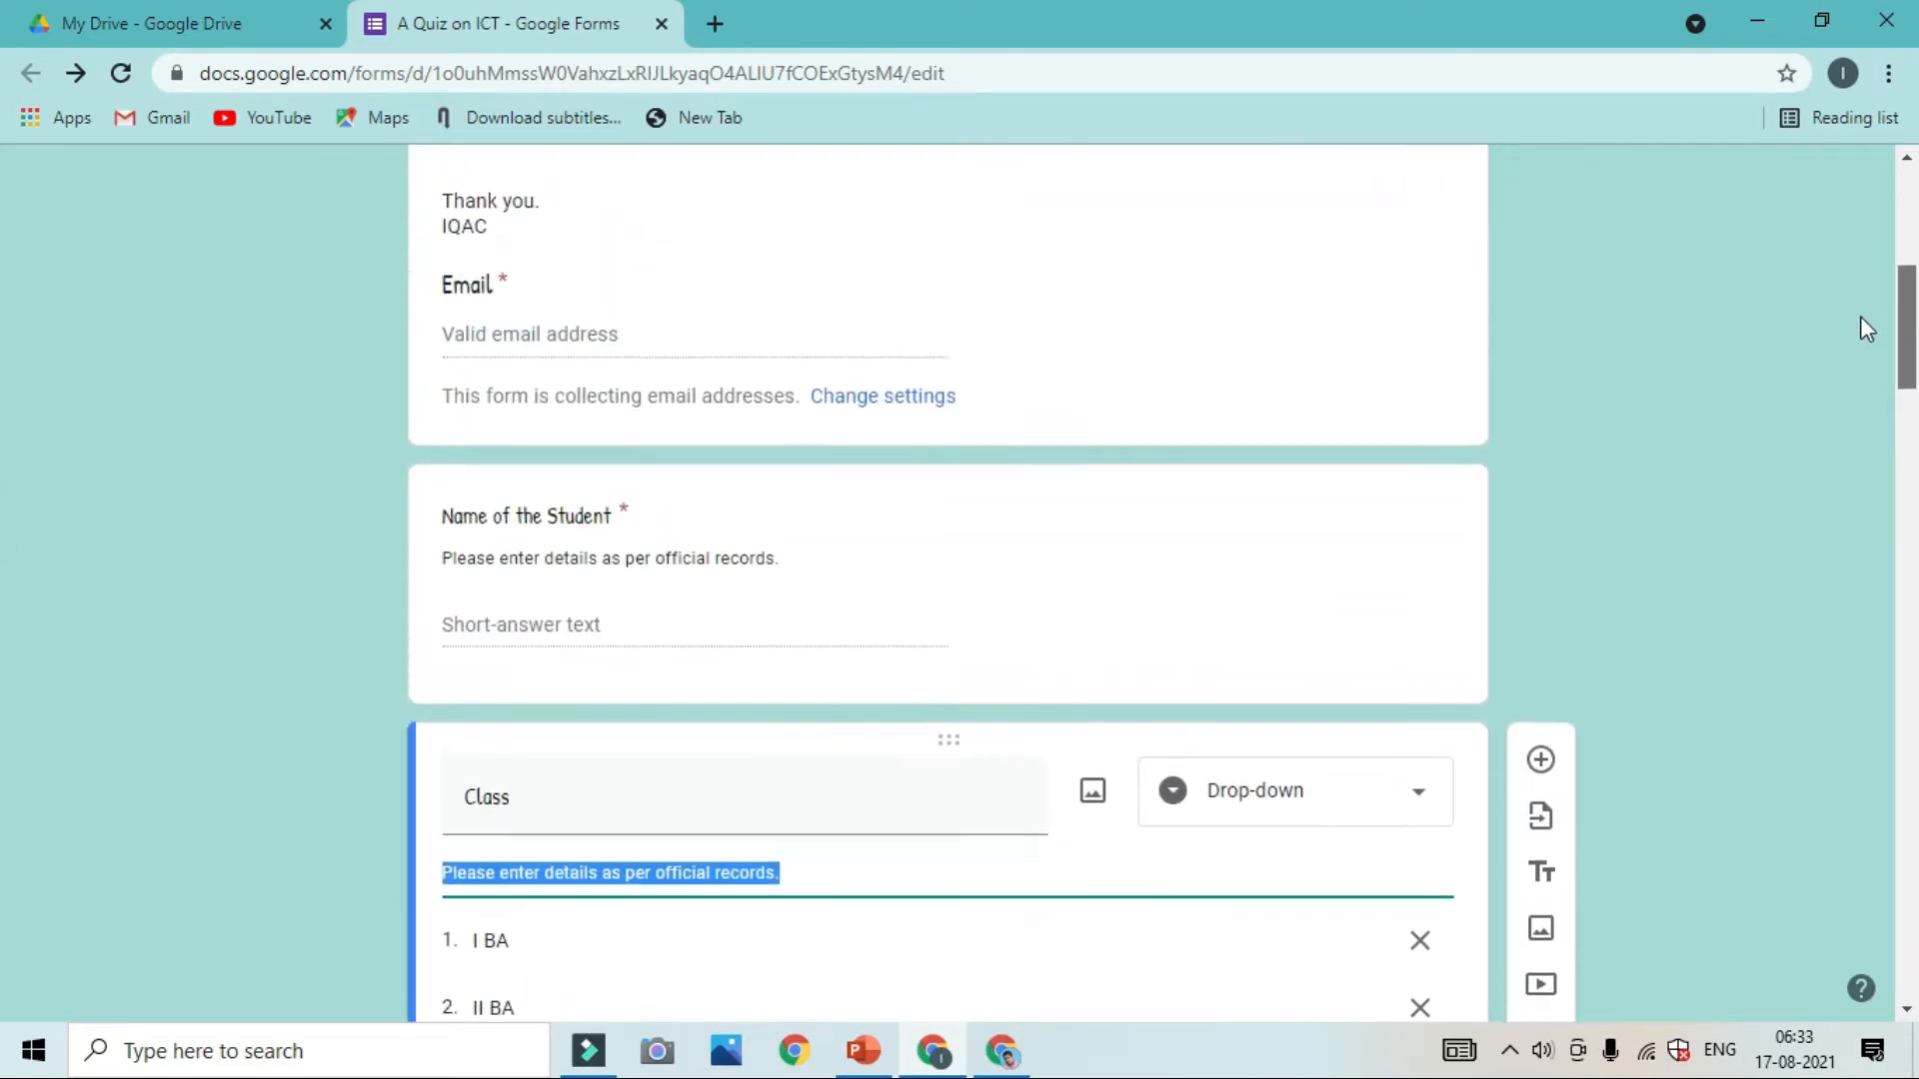
{"action": "scroll", "coordinate": [1865, 340], "scroll_direction": "down", "scroll_amount": 10}
{"action": "scroll", "coordinate": [1855, 302], "scroll_direction": "up", "scroll_amount": 14}
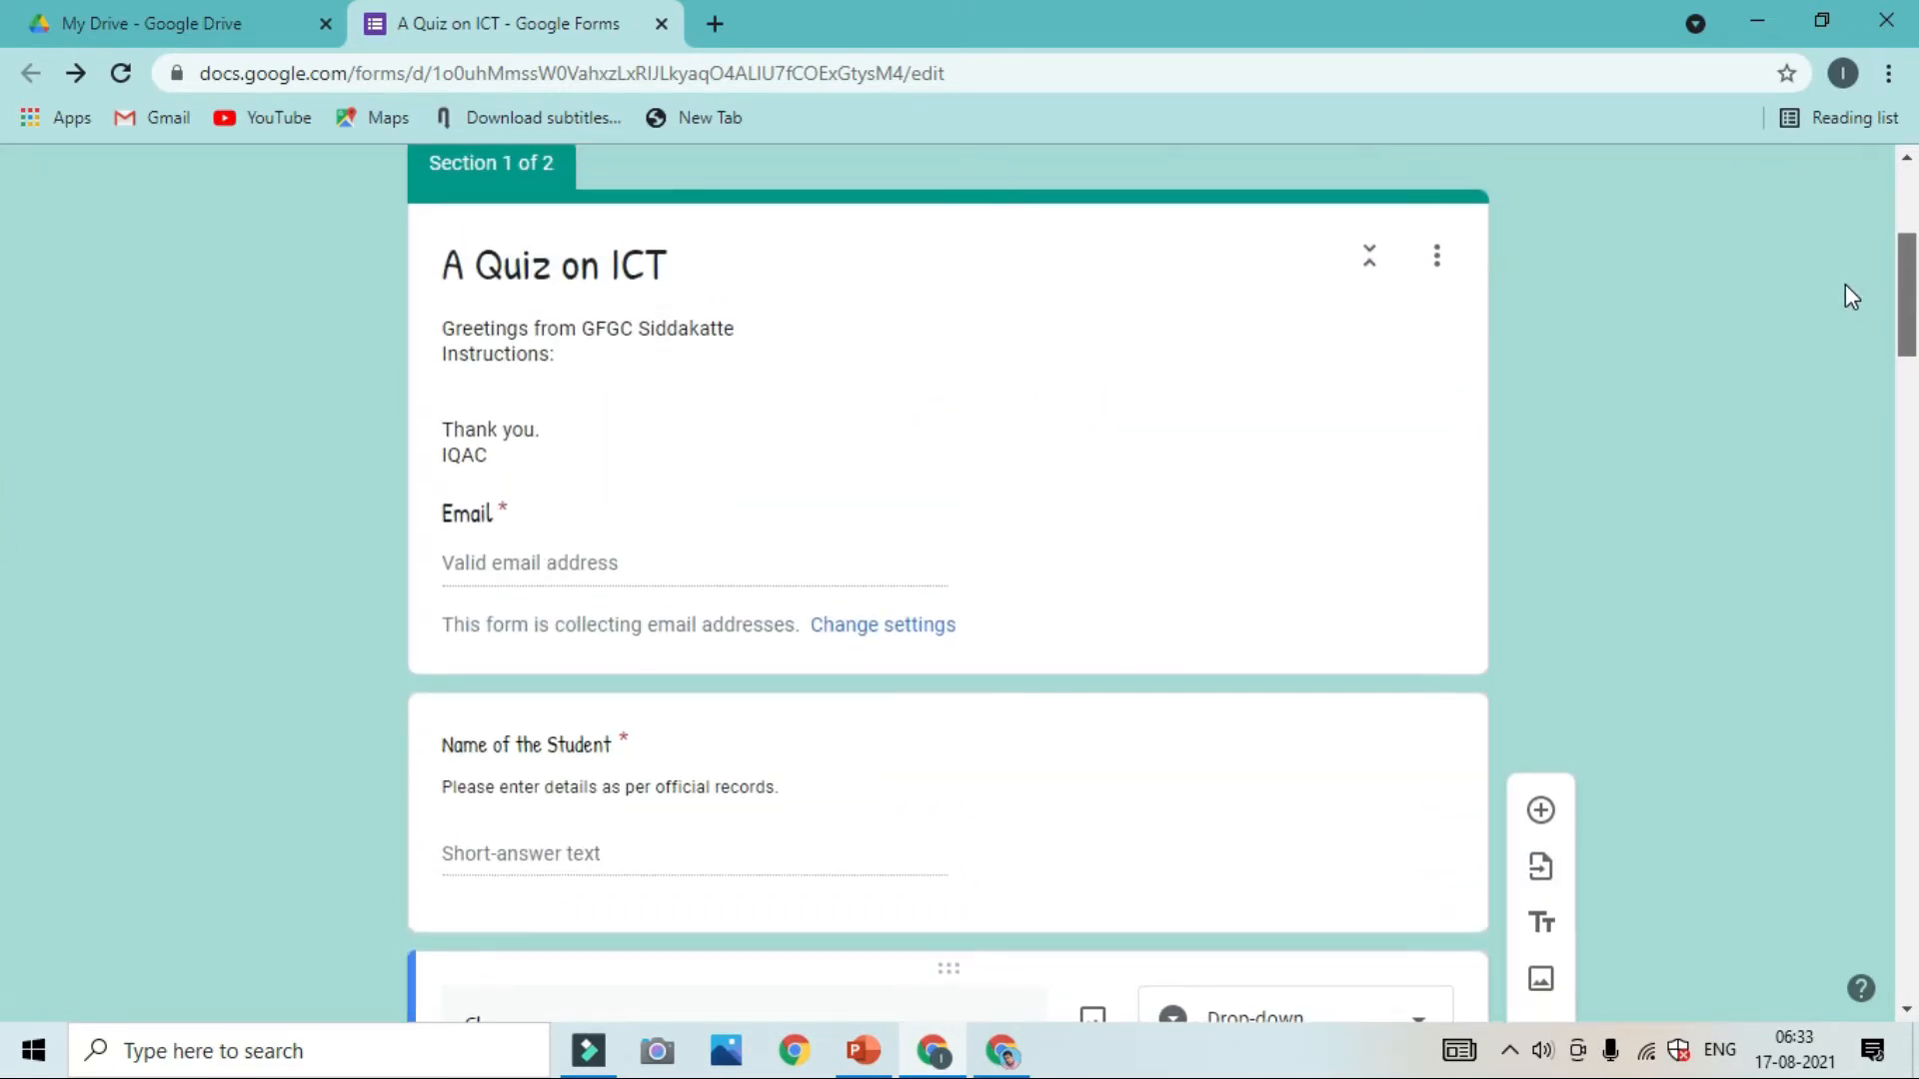
{"action": "scroll", "coordinate": [3, 340], "scroll_direction": "down", "scroll_amount": 2}
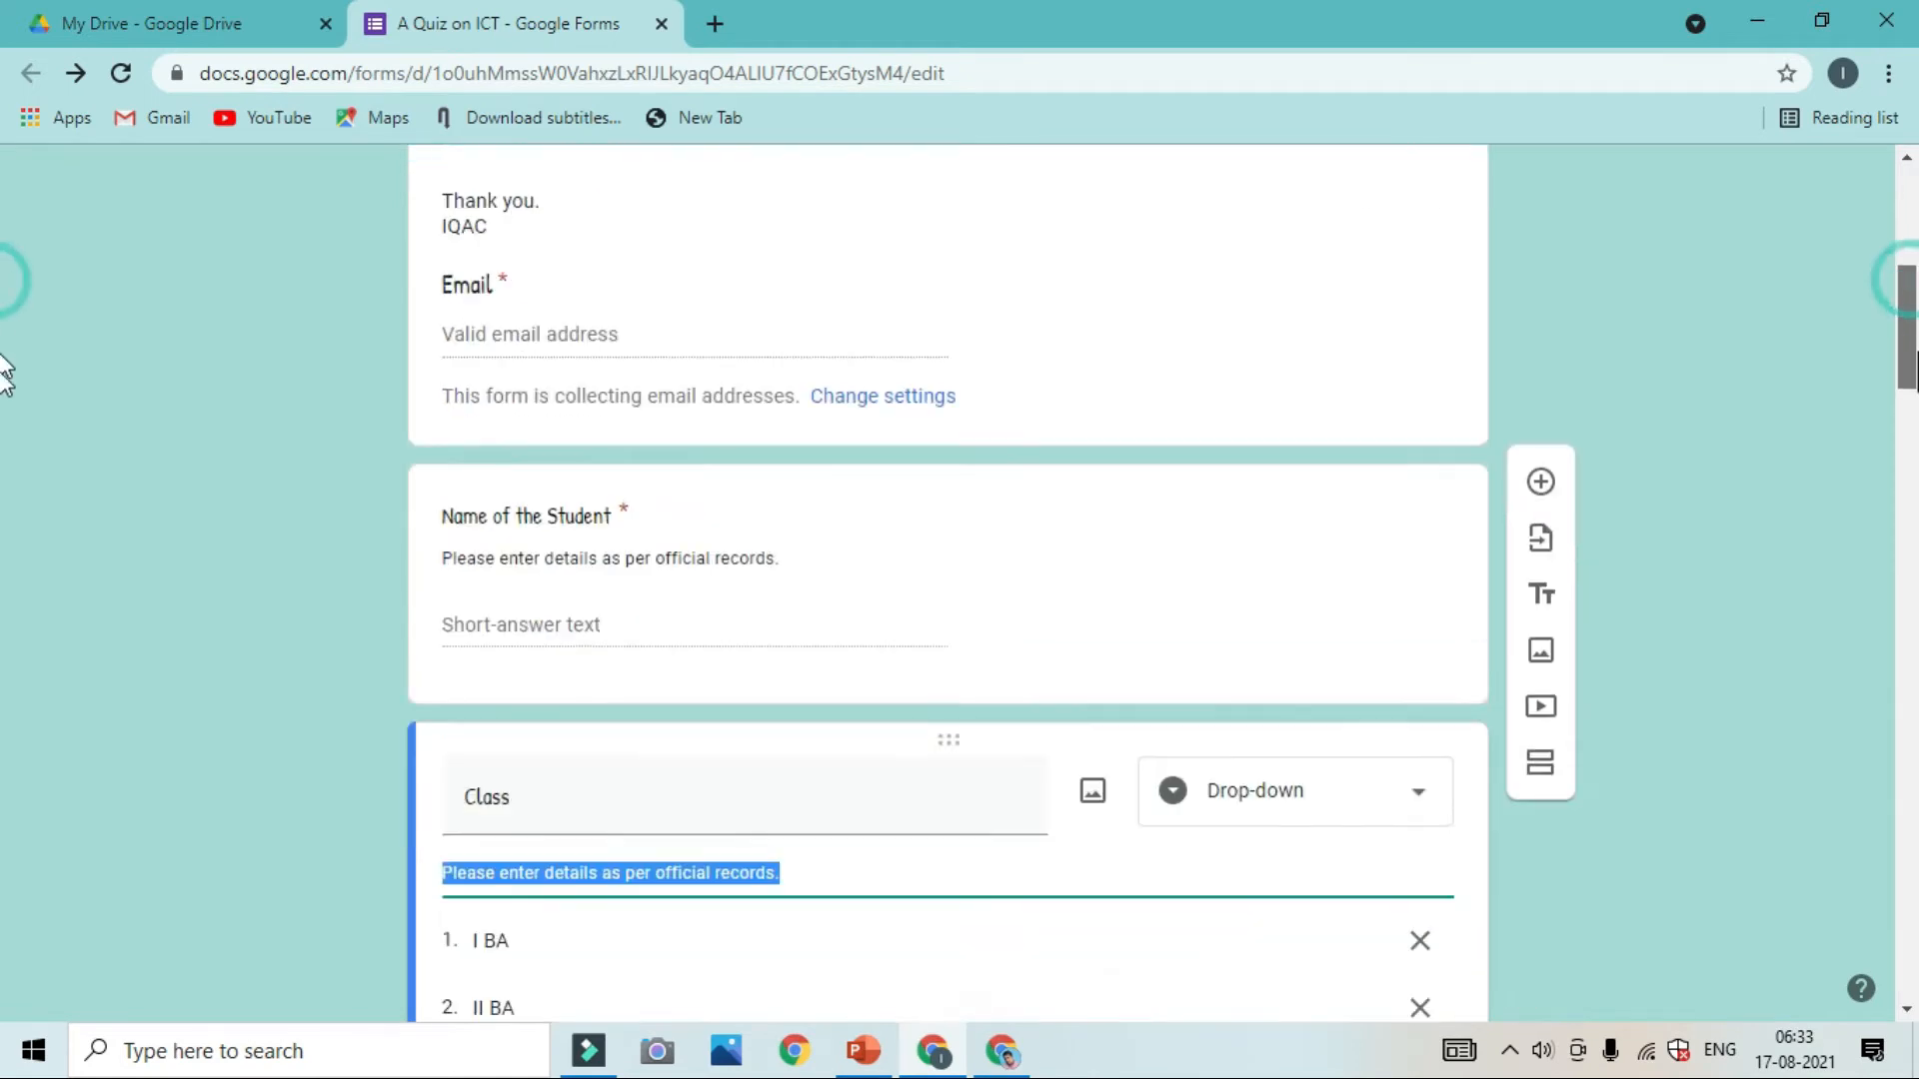
Retitle the untitled video in the Quiz section as "Identify the content of this video-"
{"action": "scroll", "coordinate": [3, 375], "scroll_direction": "down", "scroll_amount": 18}
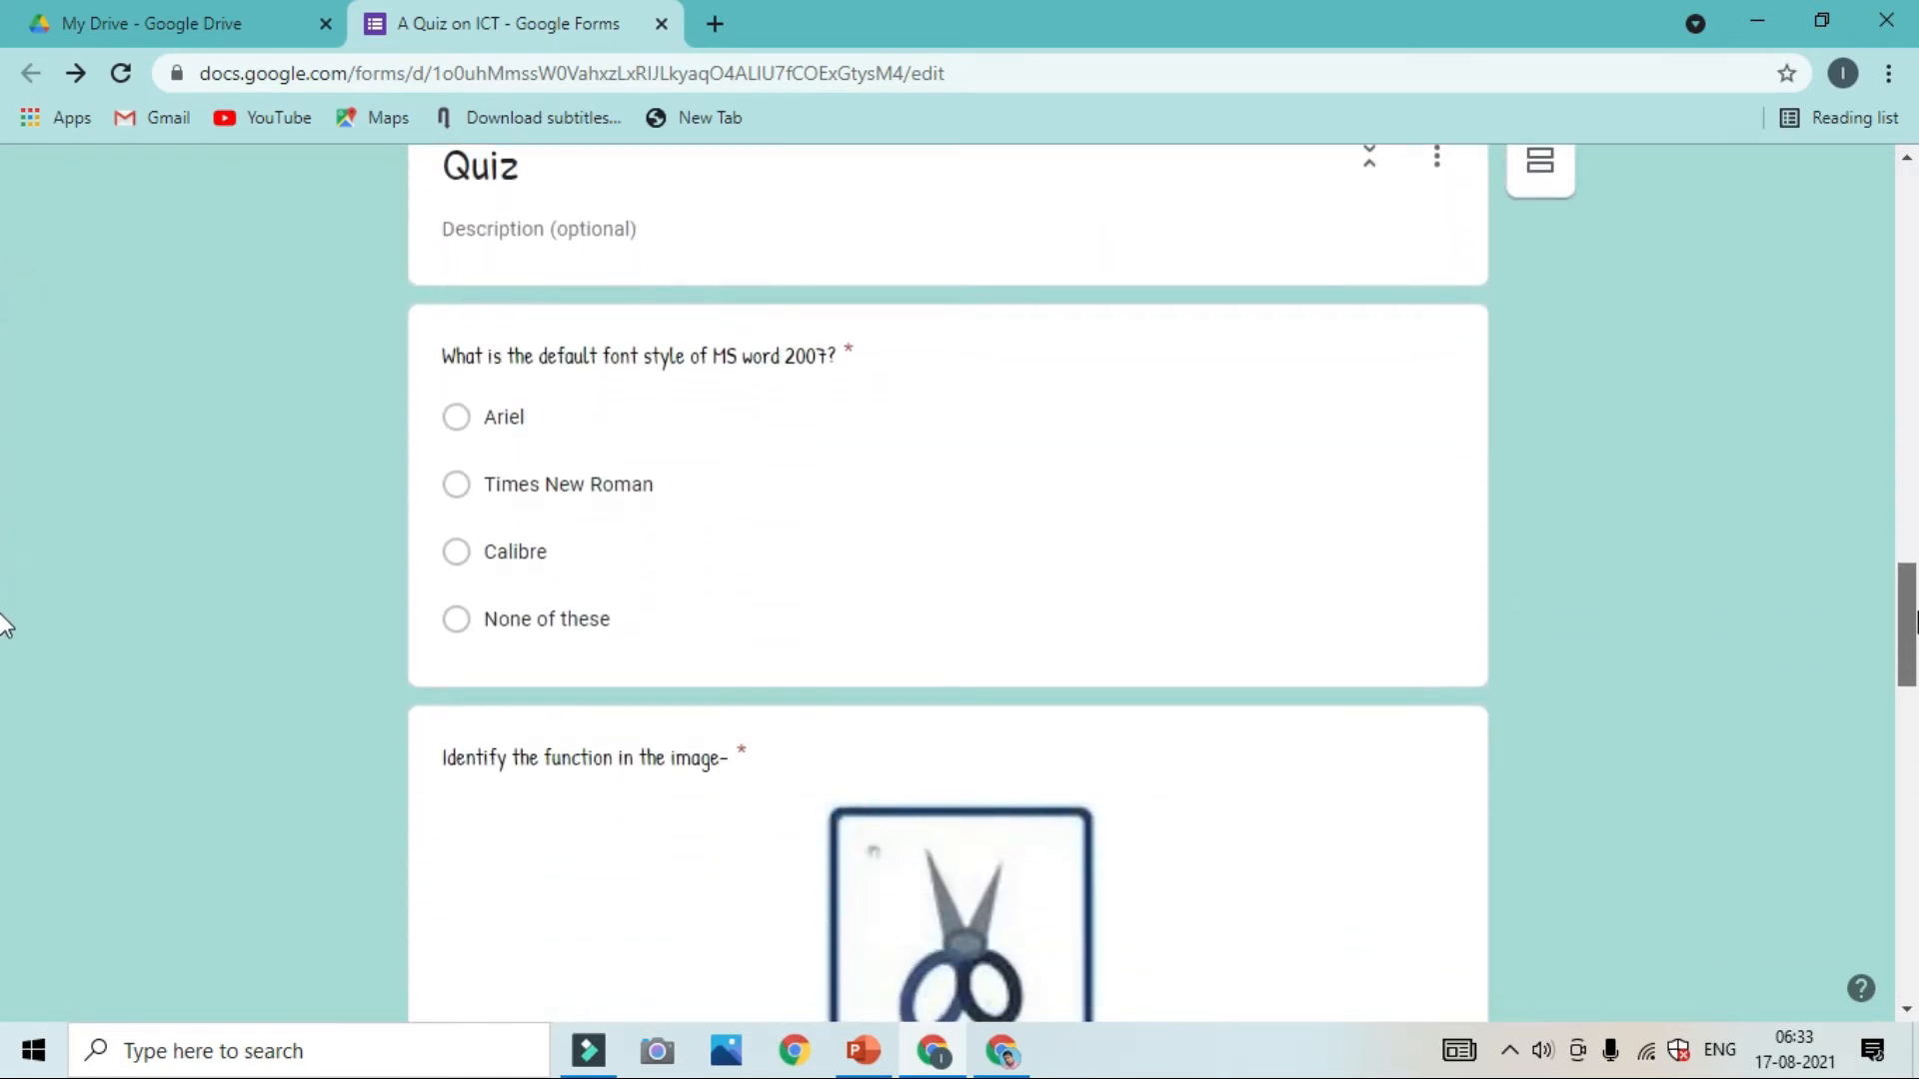
{"action": "scroll", "coordinate": [3, 635], "scroll_direction": "down", "scroll_amount": 2}
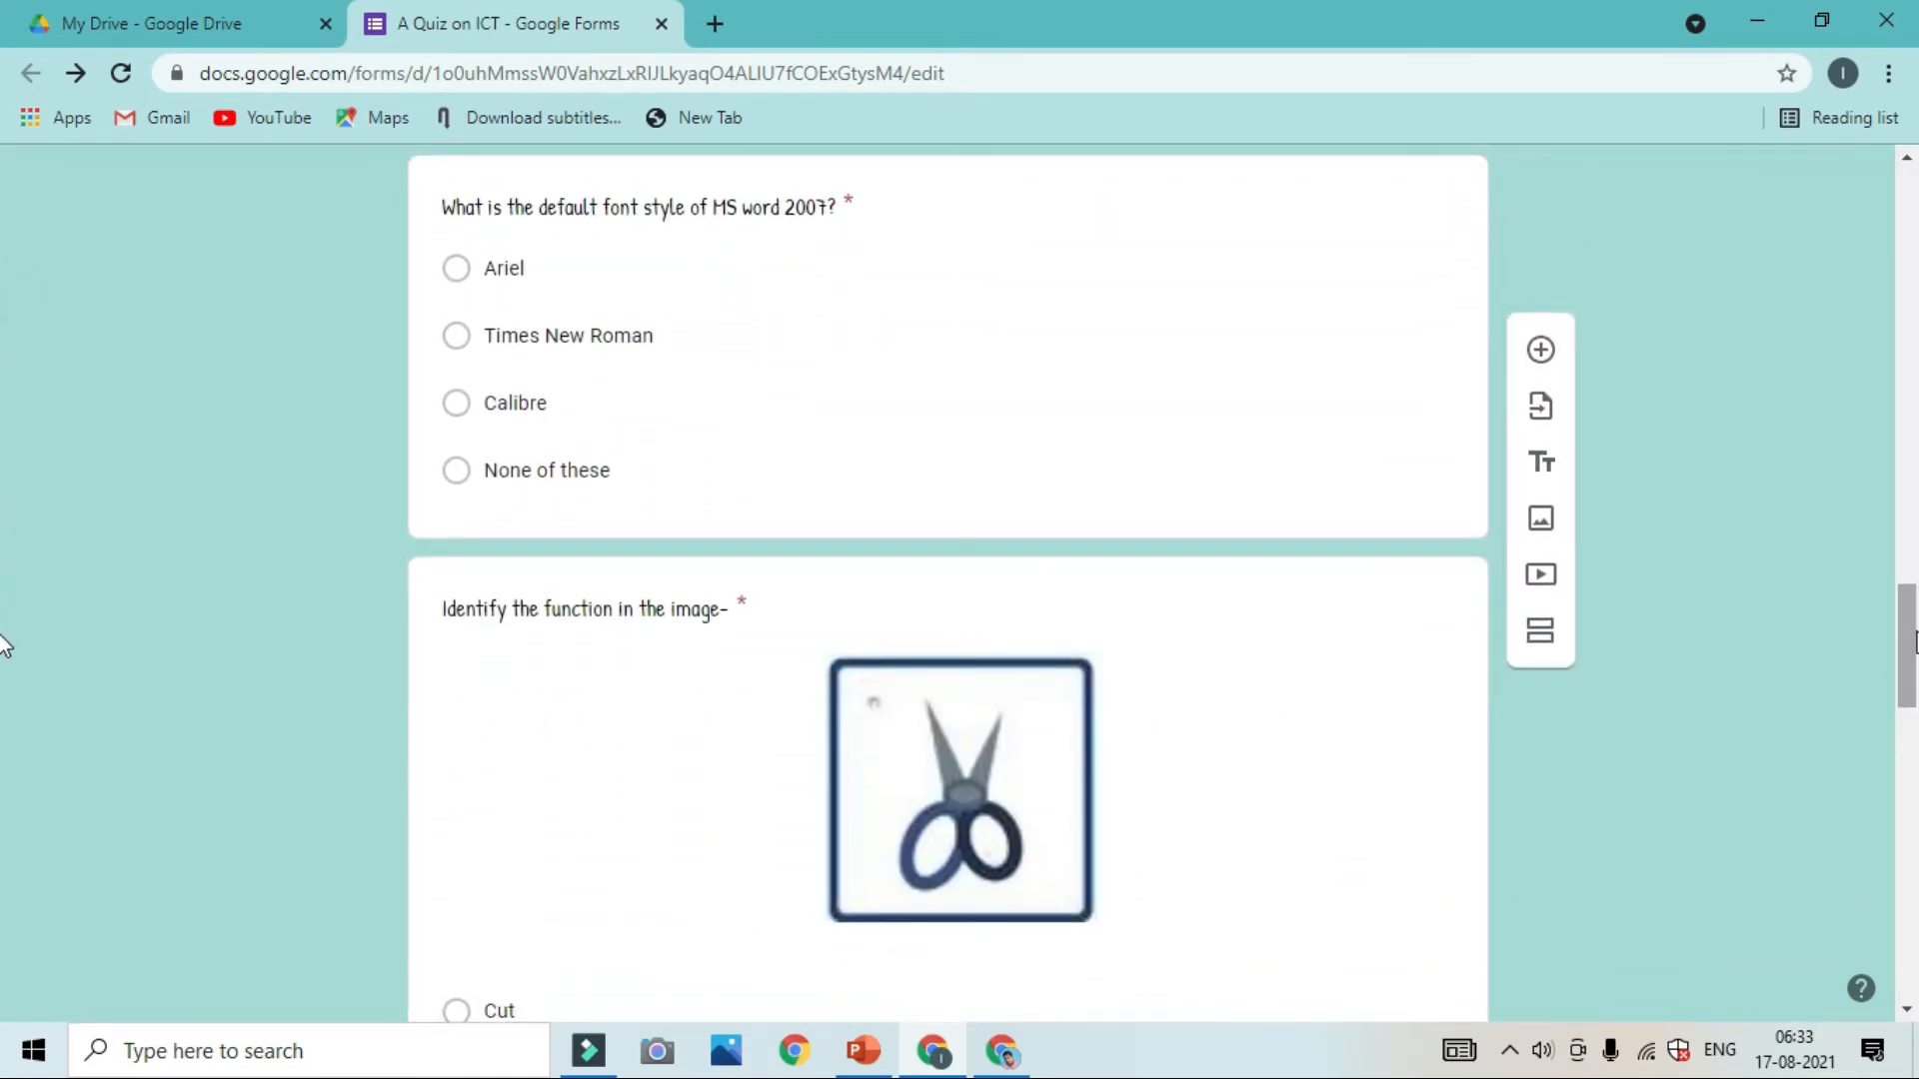
{"action": "scroll", "coordinate": [3, 645], "scroll_direction": "down", "scroll_amount": 5}
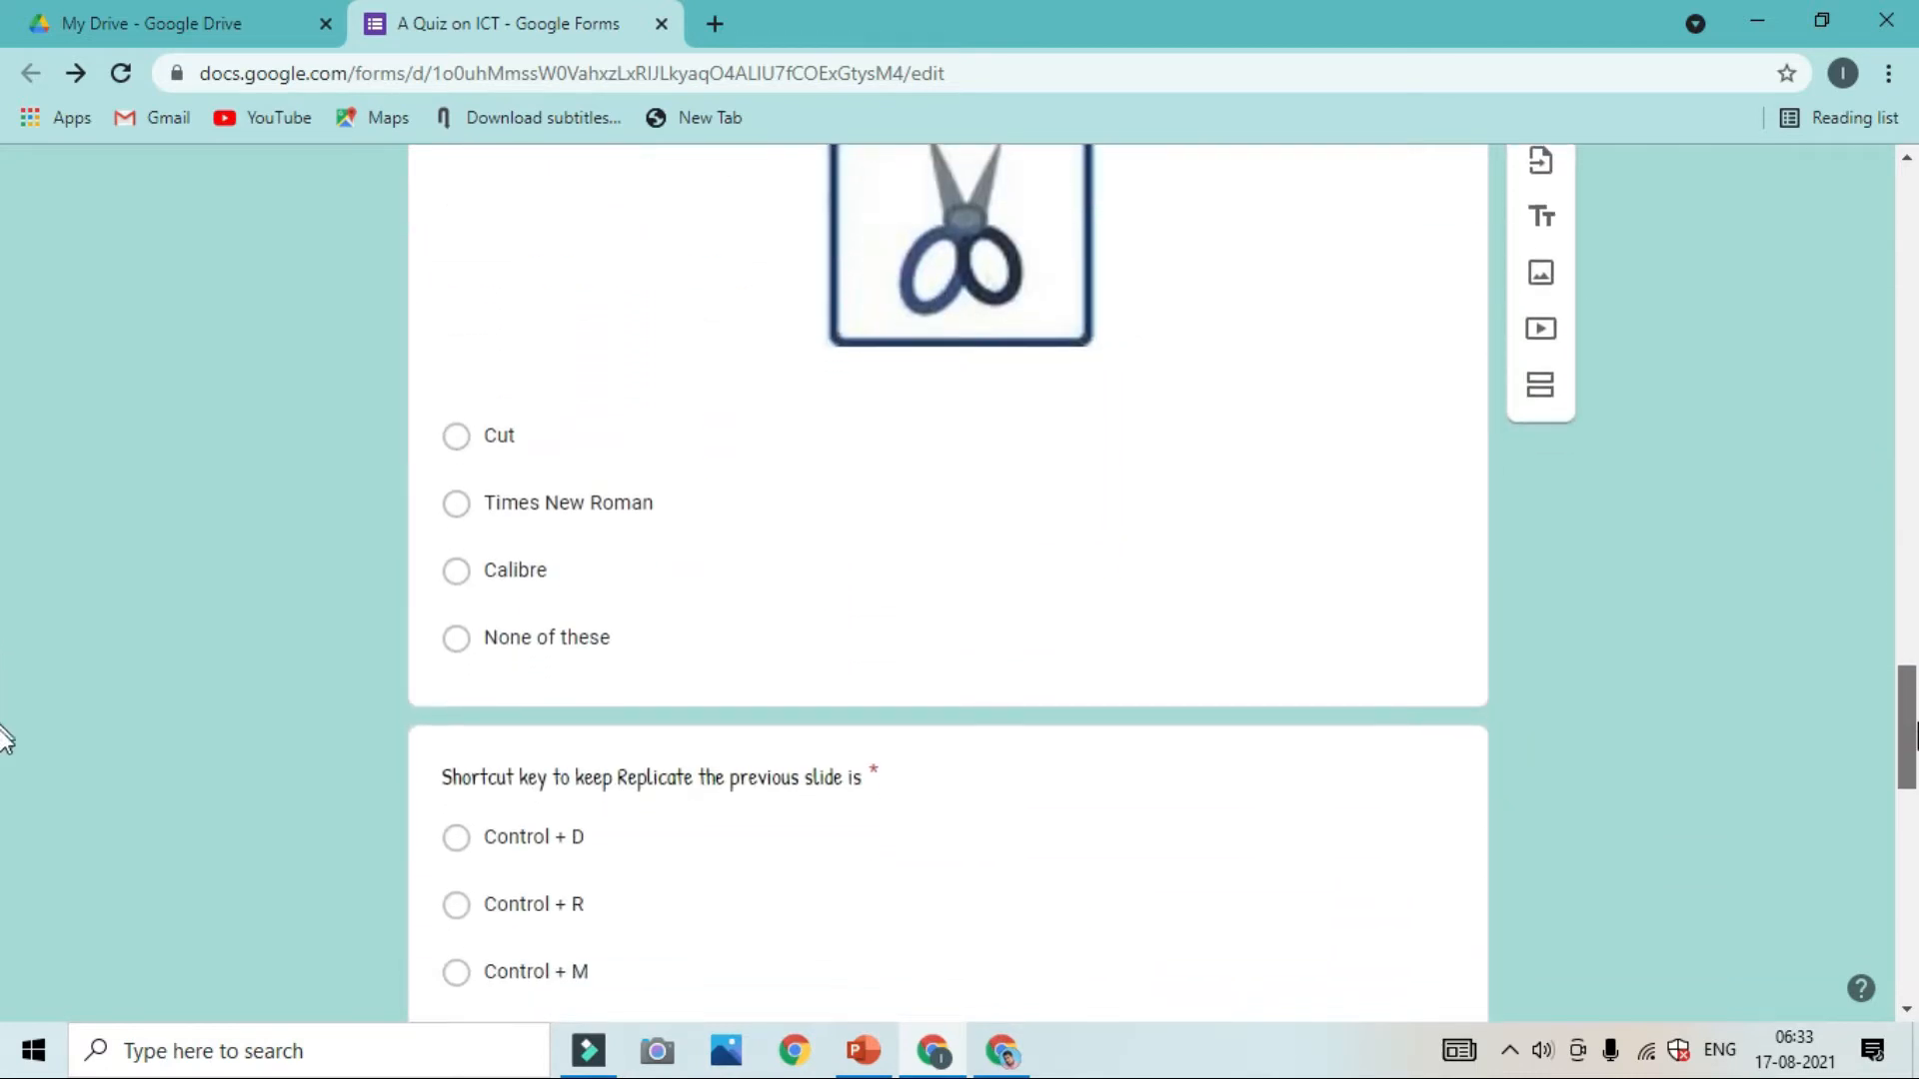
{"action": "scroll", "coordinate": [3, 740], "scroll_direction": "down", "scroll_amount": 9}
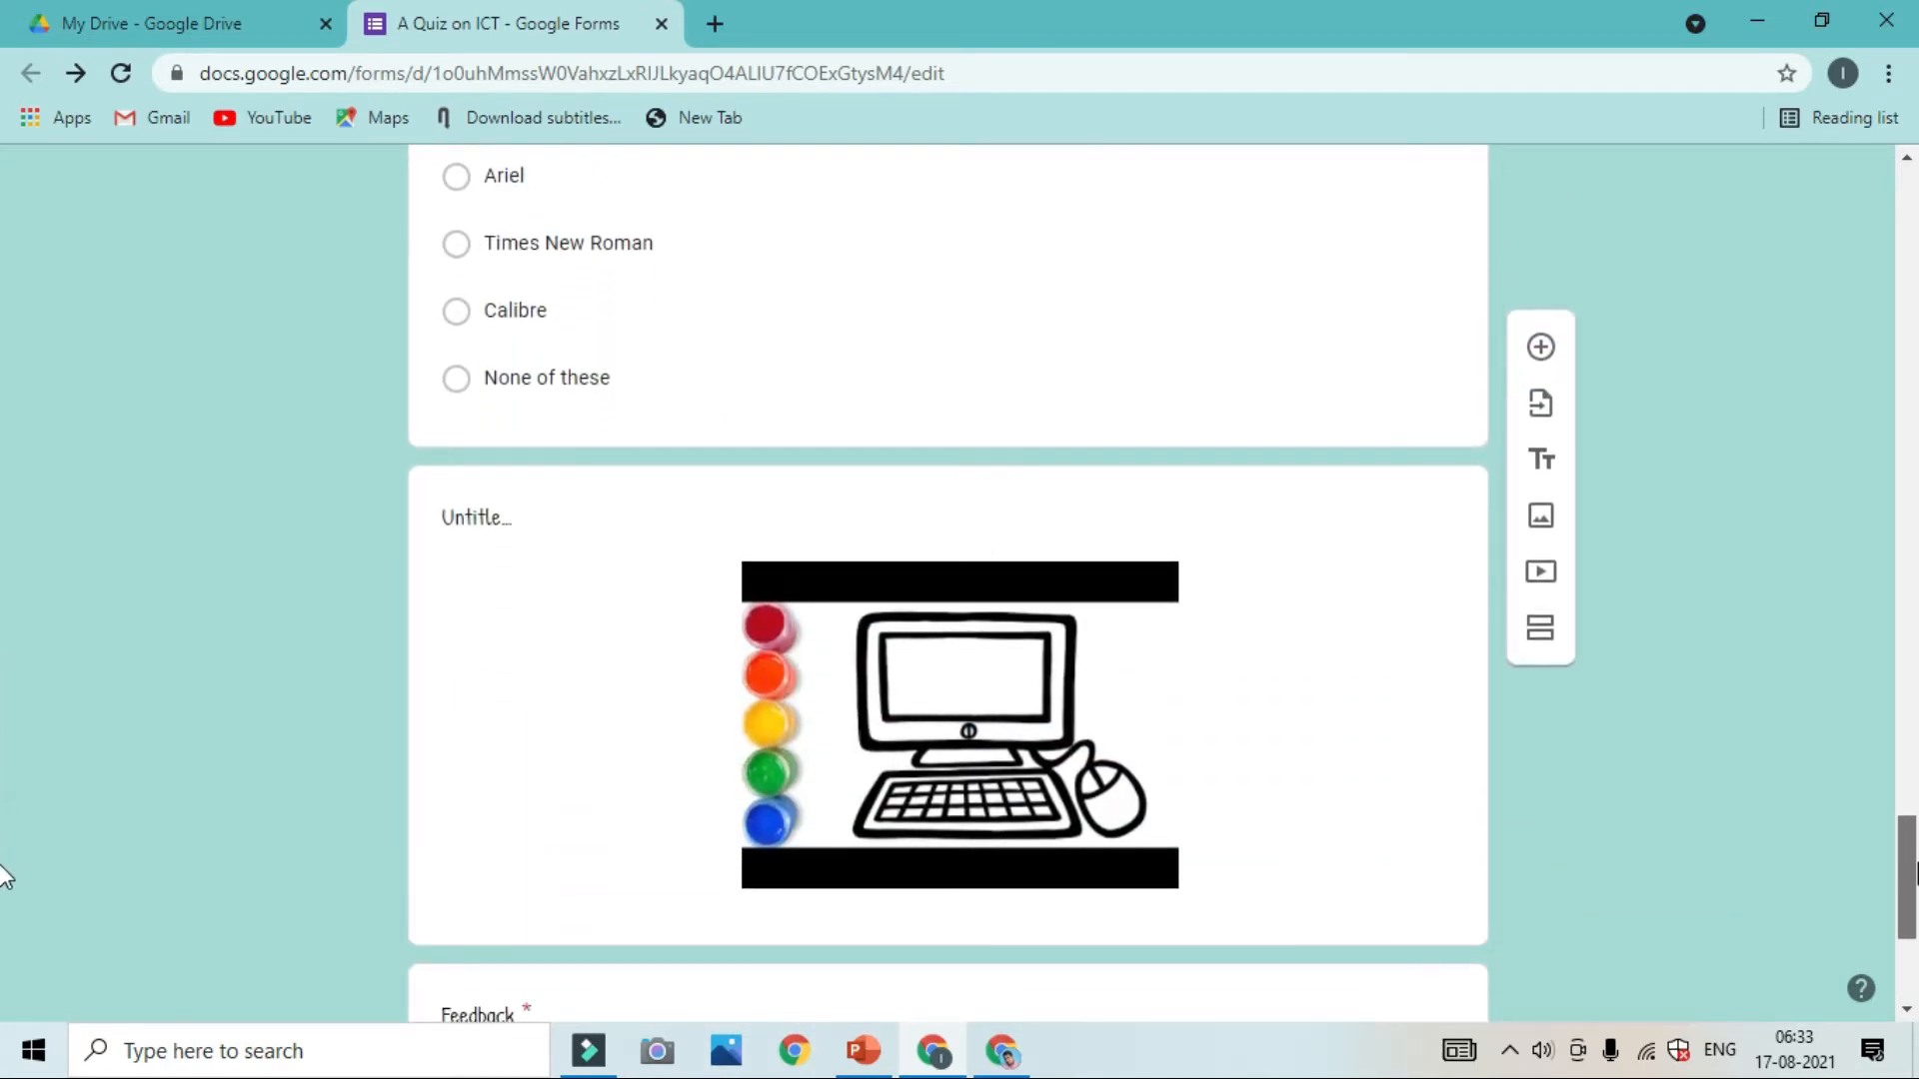
{"action": "left_click", "coordinate": [470, 517]}
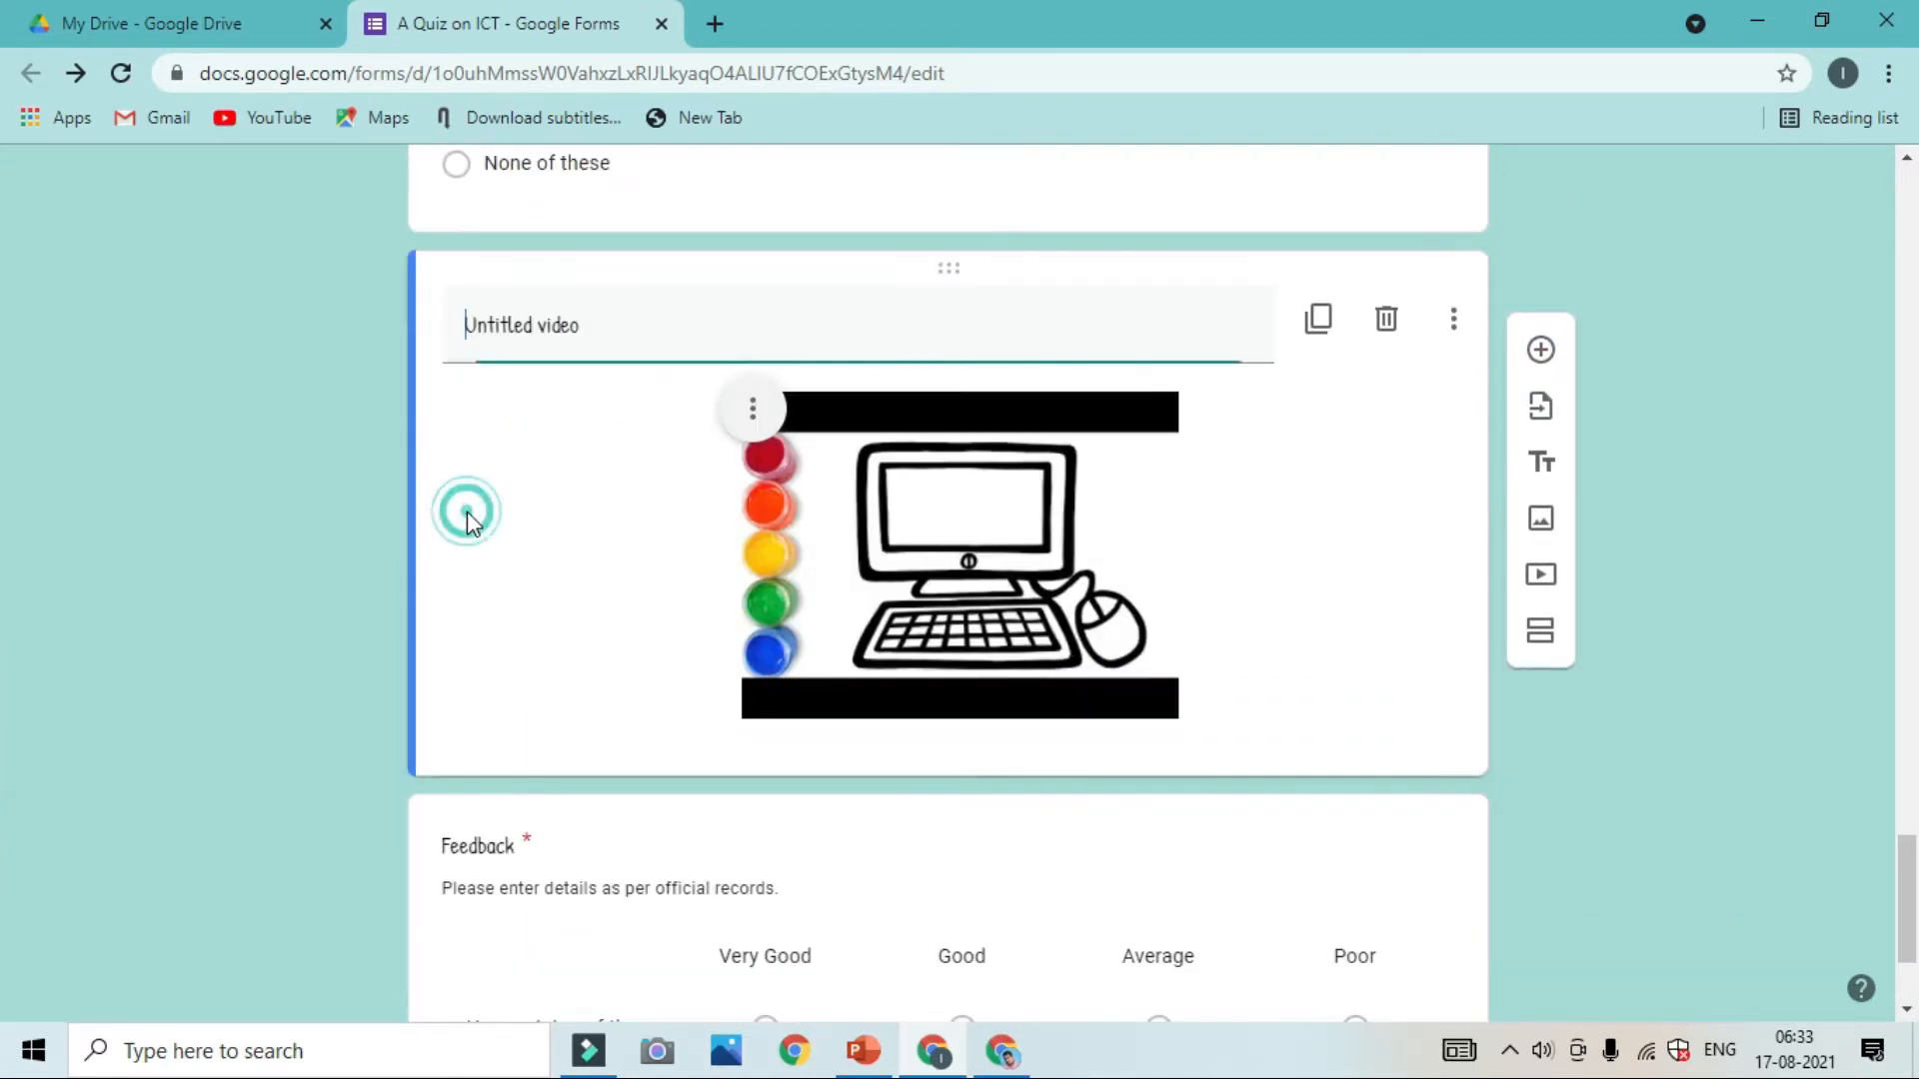
{"action": "left_click", "coordinate": [584, 318]}
{"action": "key", "text": "Home"}
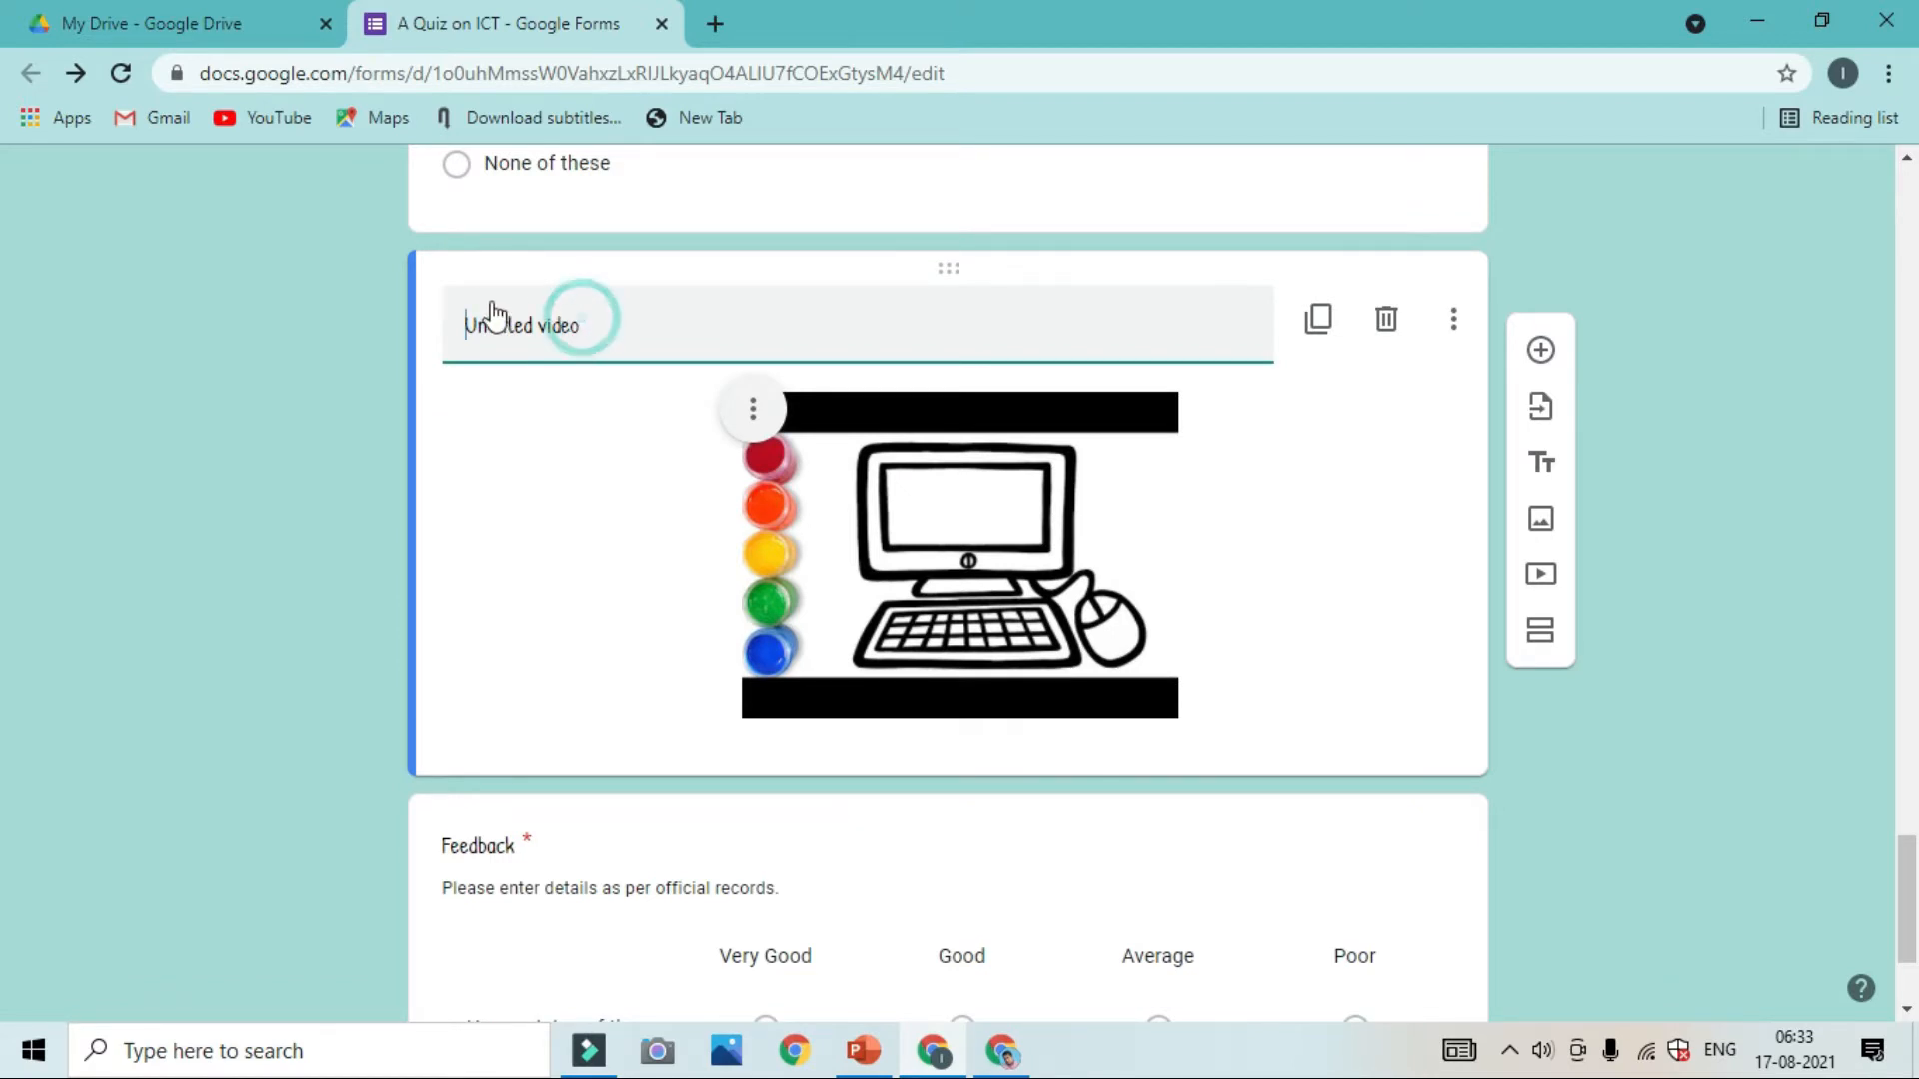
{"action": "left_click", "coordinate": [505, 318]}
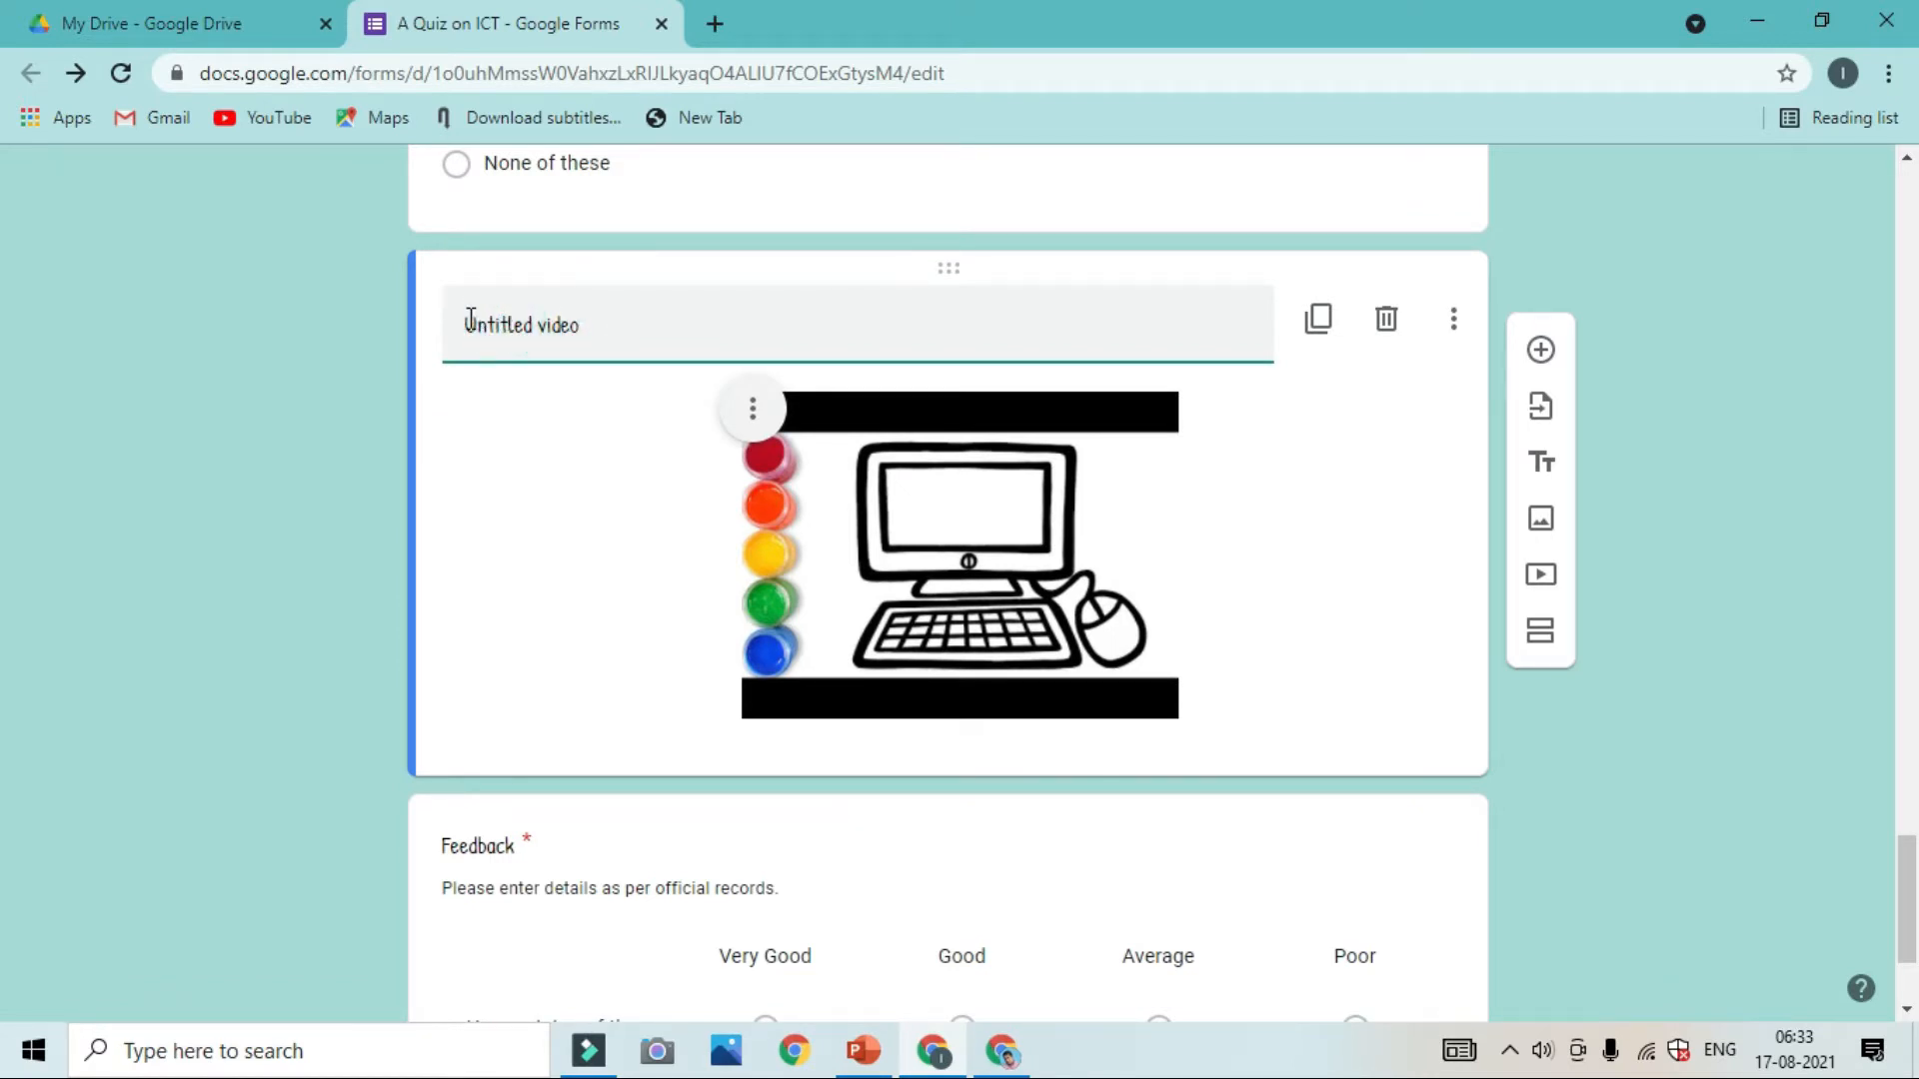
{"action": "left_click", "coordinate": [470, 320]}
{"action": "type", "text": "Identify the content of this"}
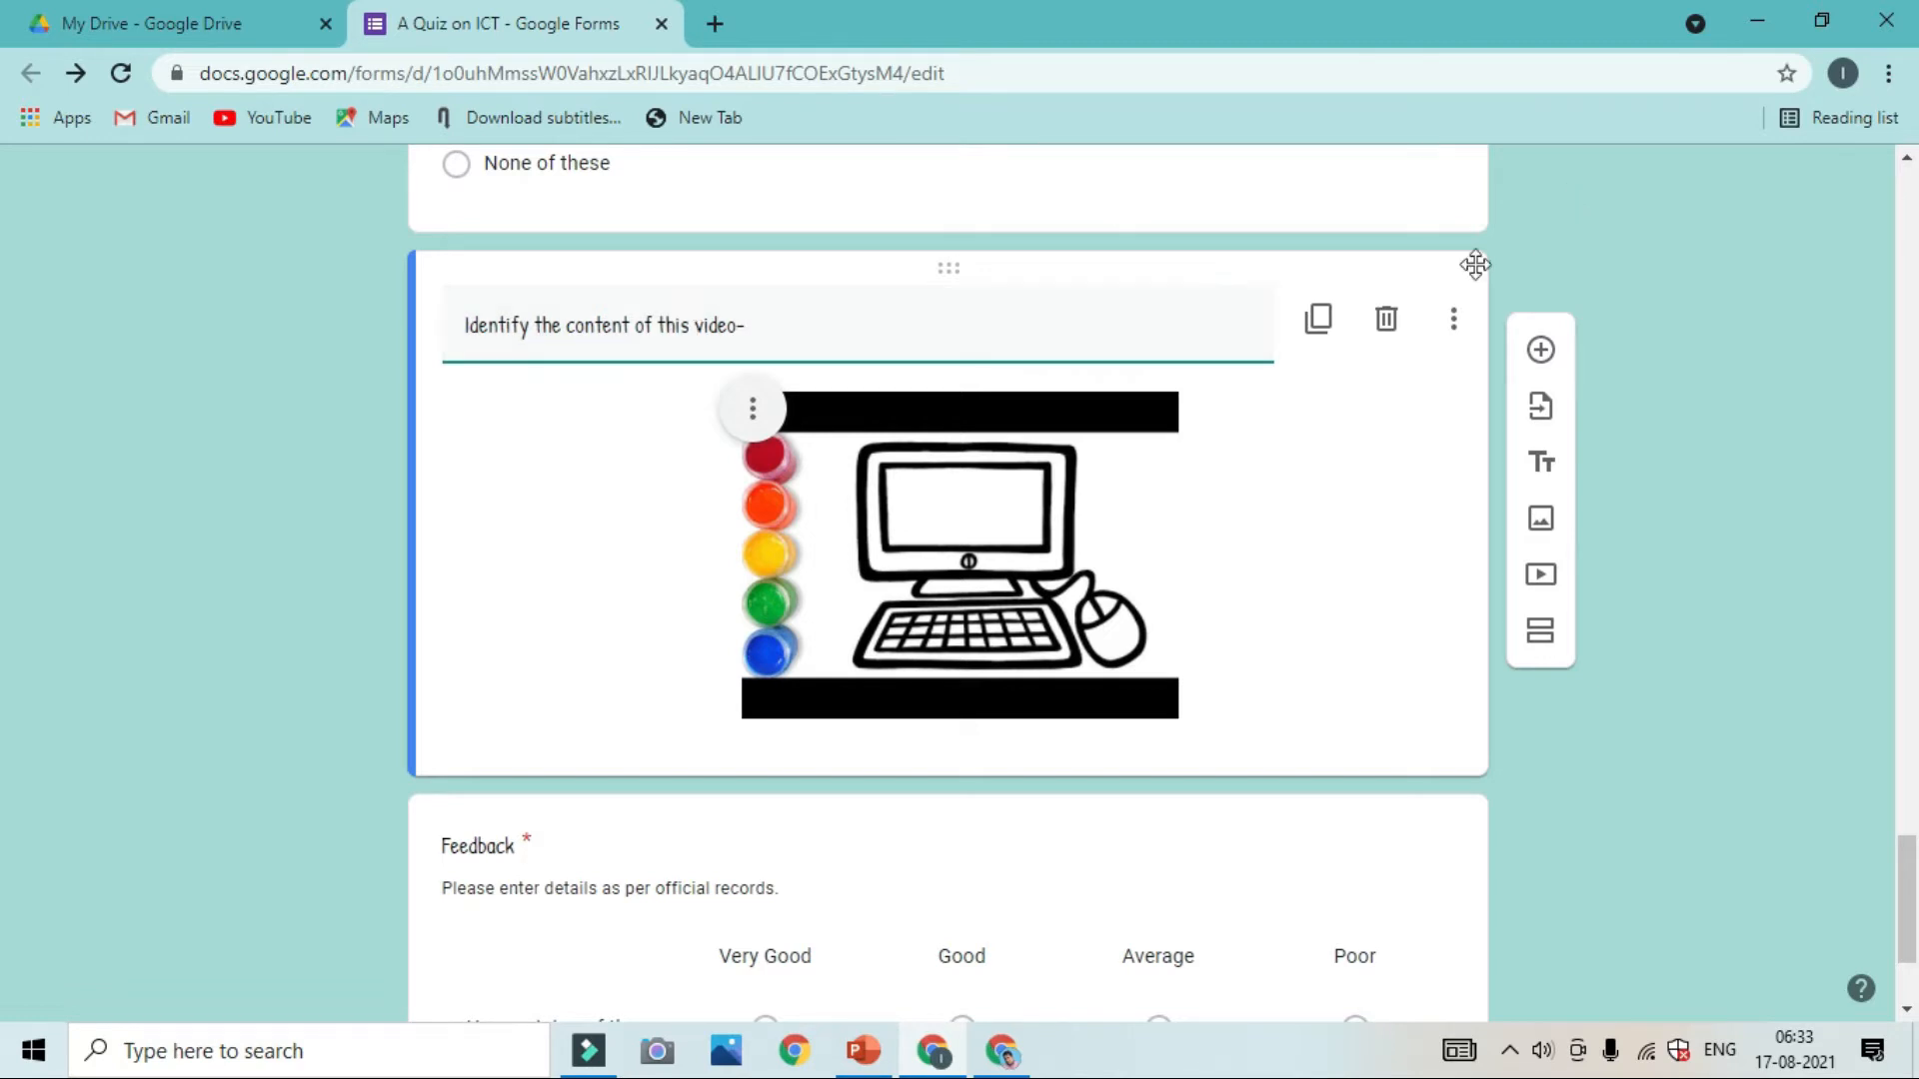
Examine the caption option of the video item and the video's alignment, change and remove options
{"action": "left_click", "coordinate": [1454, 320]}
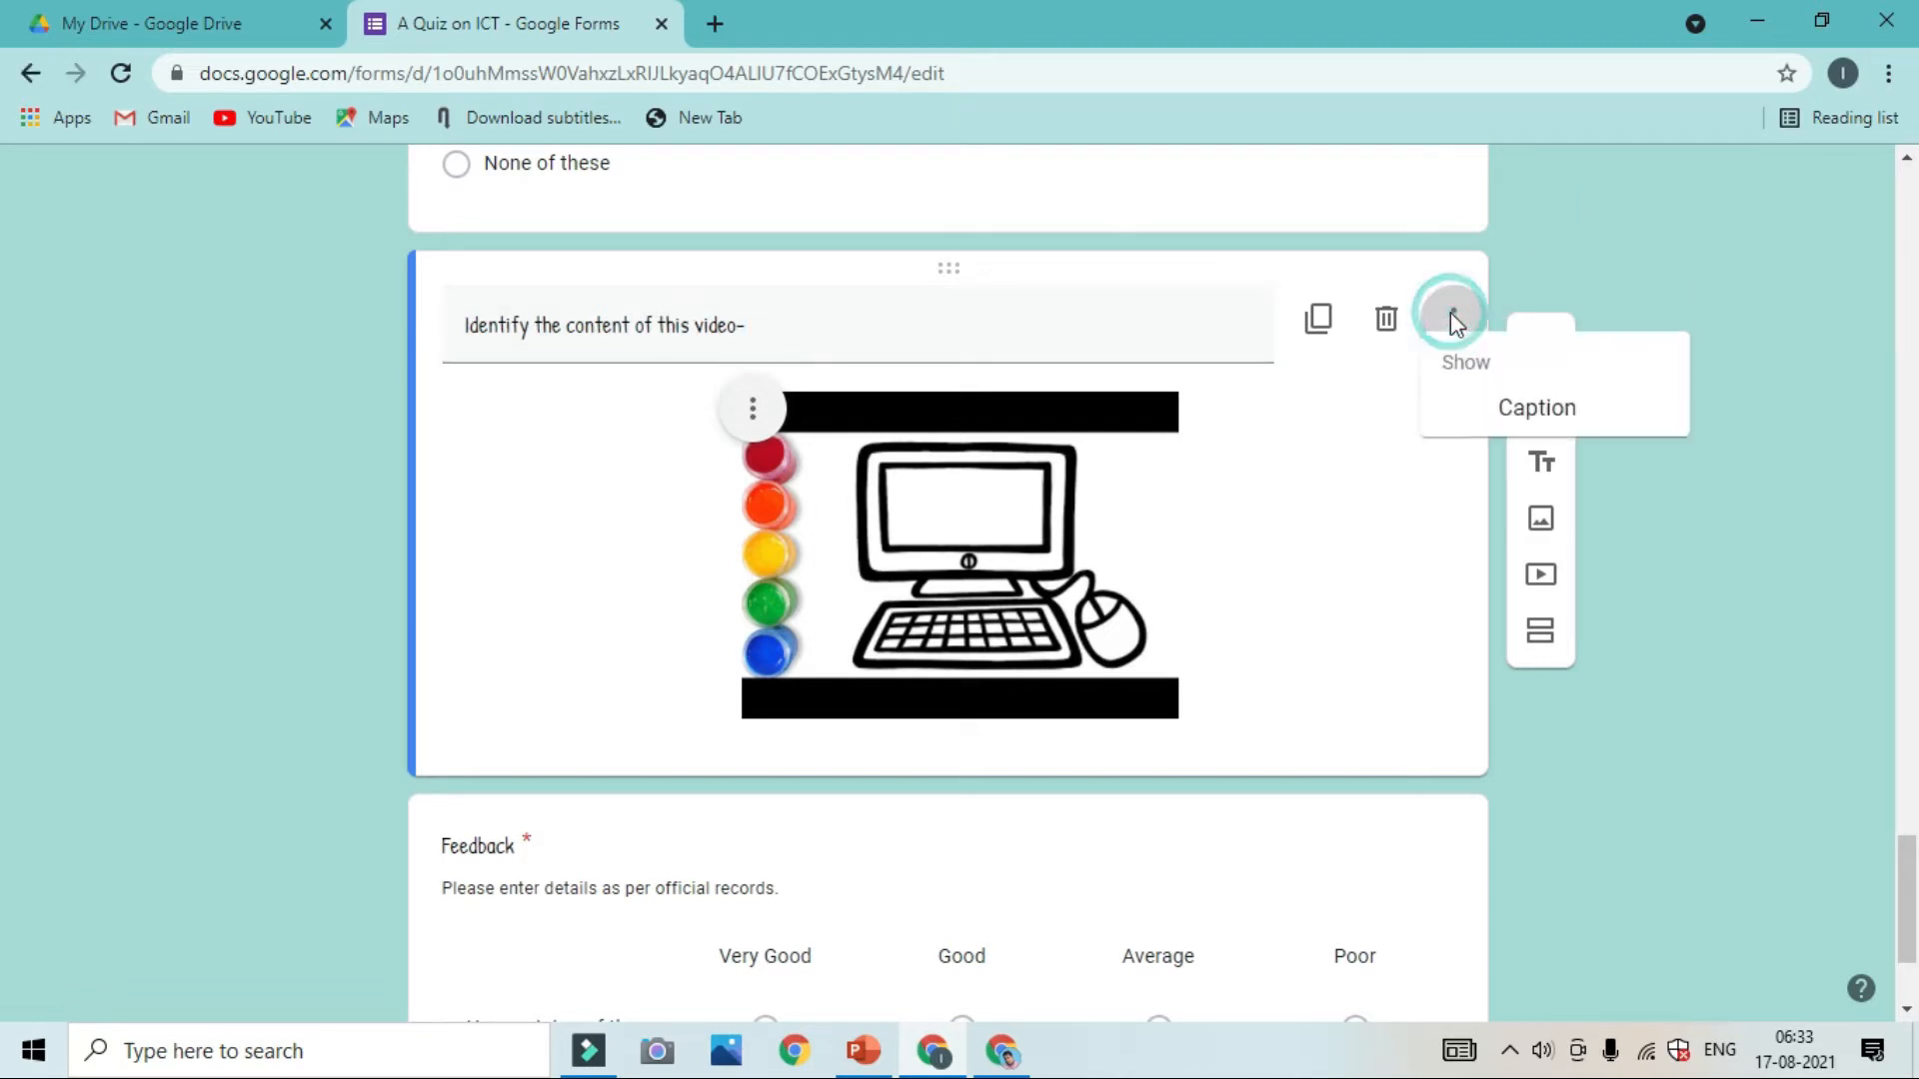
{"action": "left_click", "coordinate": [1809, 368]}
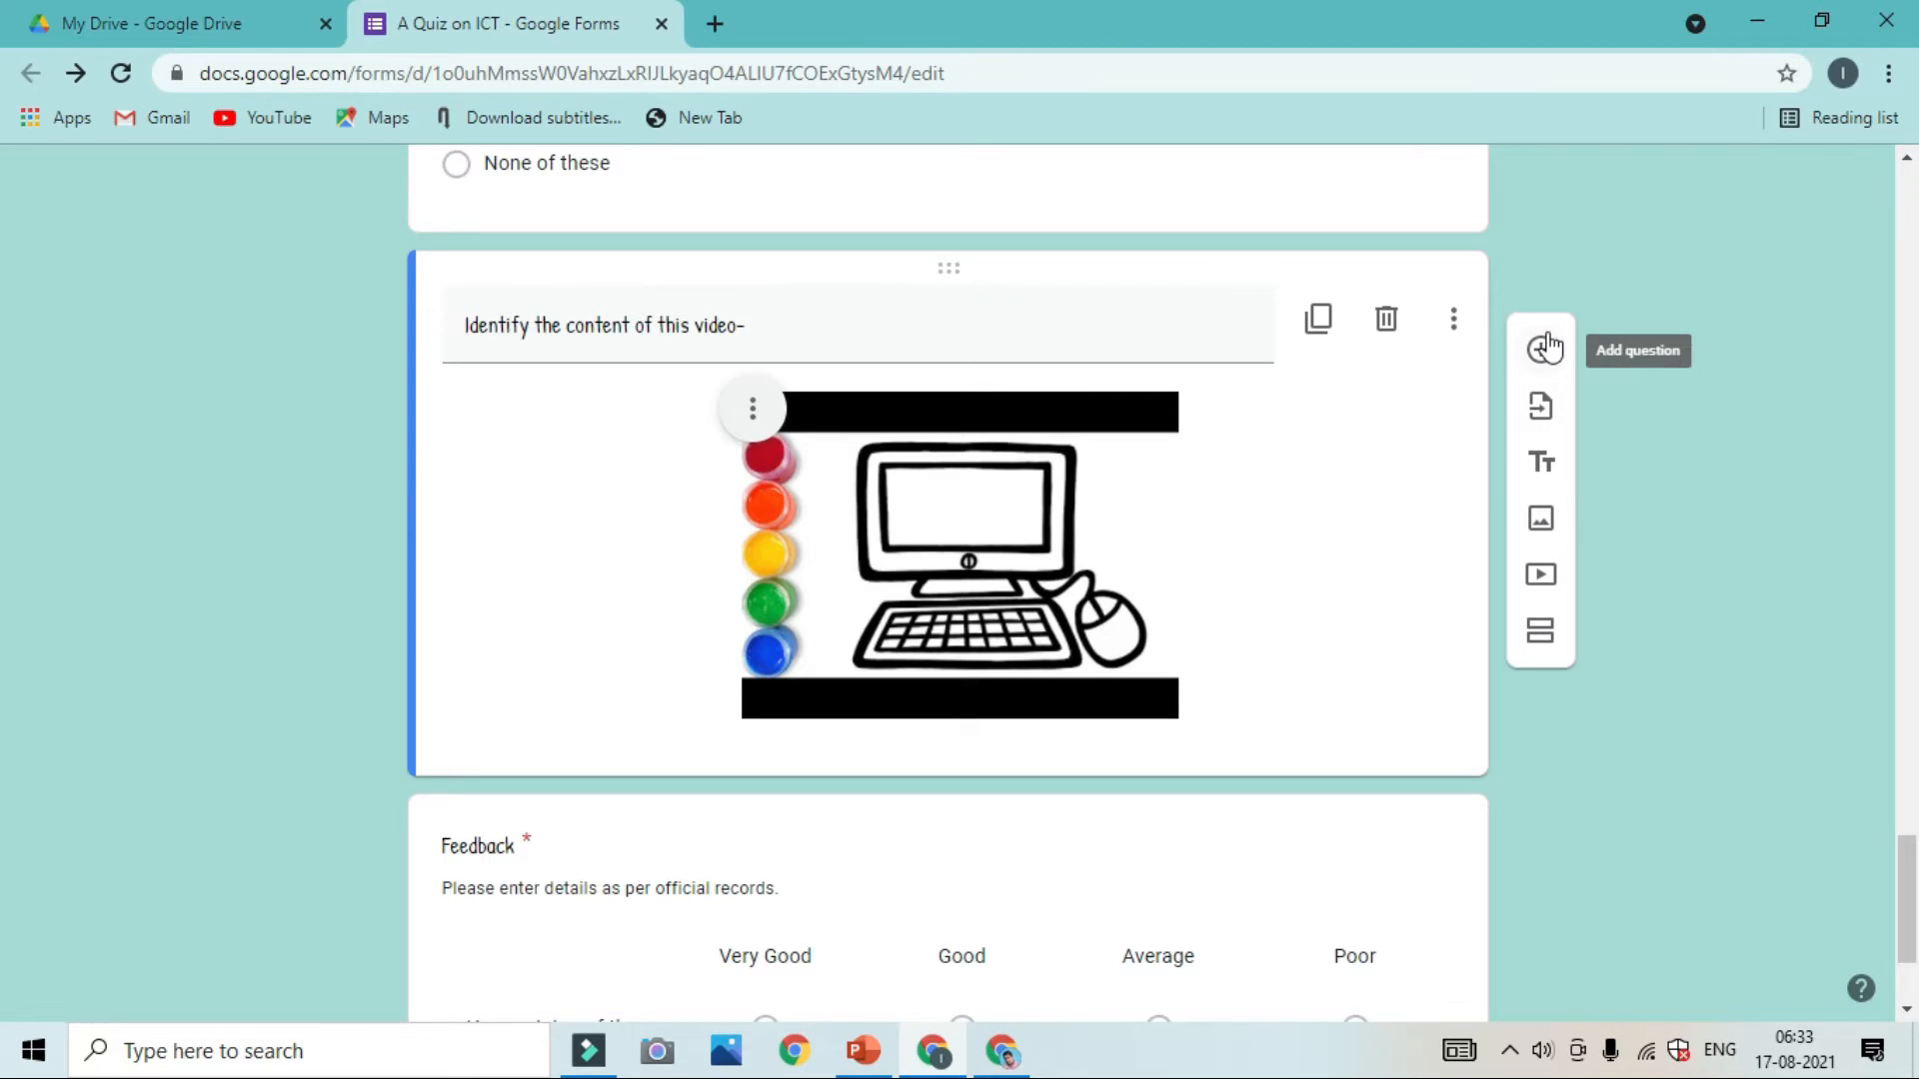
{"action": "left_click", "coordinate": [755, 418]}
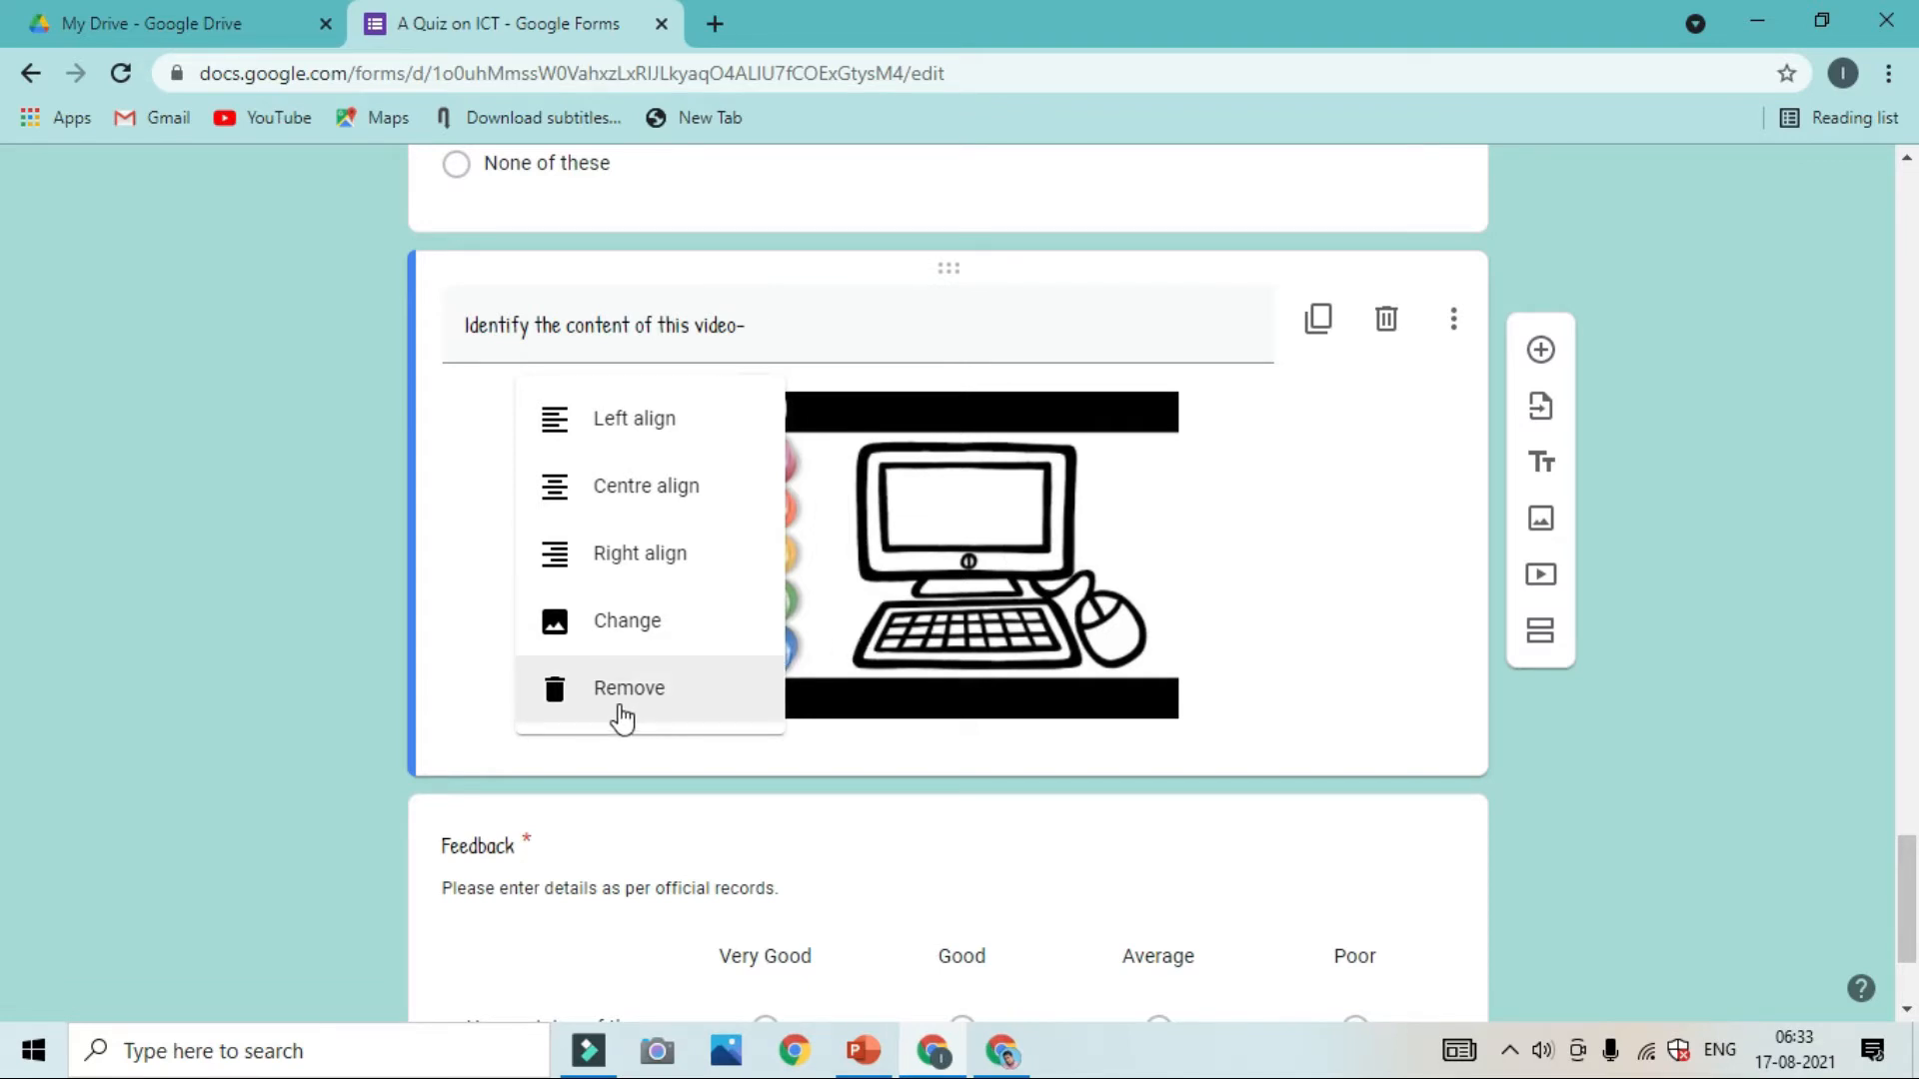
{"action": "left_click", "coordinate": [1547, 371]}
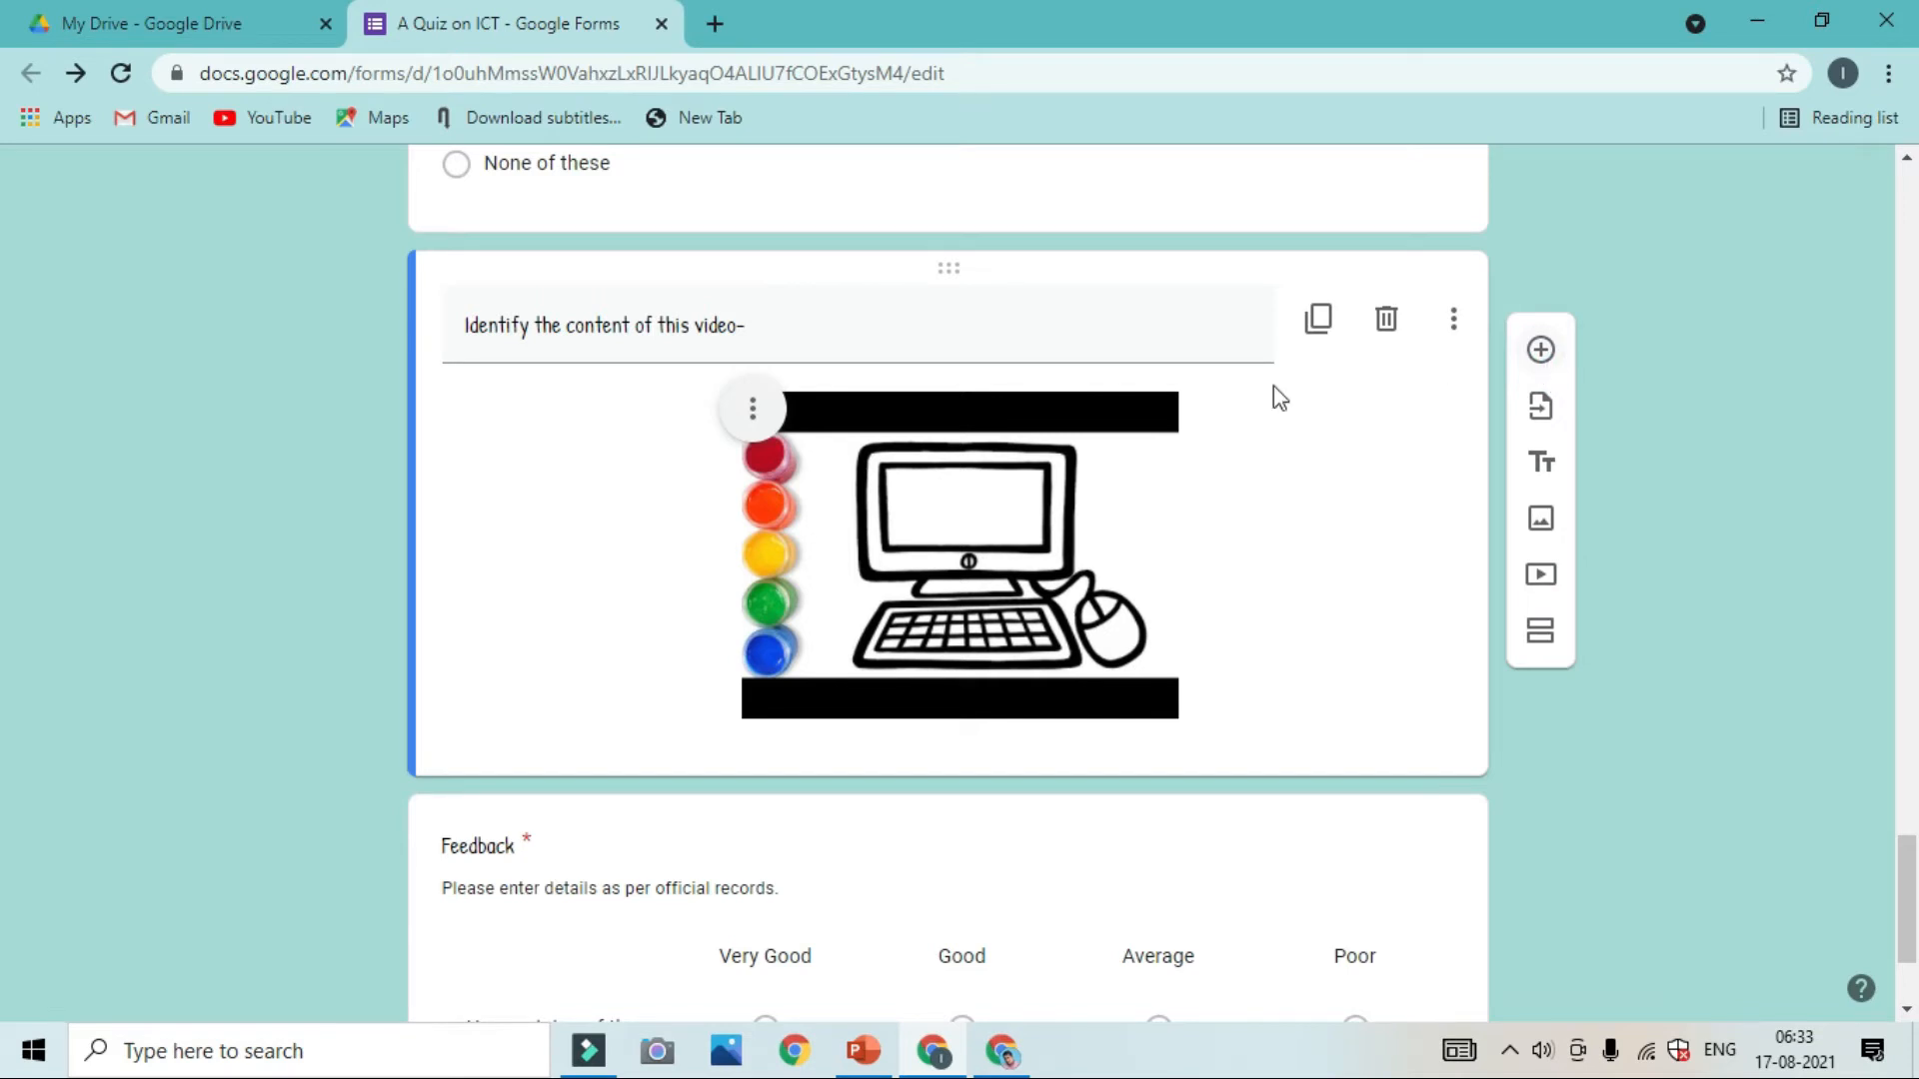
{"action": "left_click", "coordinate": [510, 668]}
Add a new section after the Feedback grid question and title it "Feedback Section"
{"action": "mouse_move", "coordinate": [1909, 904]}
{"action": "left_mouse_down"}
{"action": "mouse_move", "coordinate": [1911, 835]}
{"action": "mouse_move", "coordinate": [1915, 940]}
{"action": "left_mouse_up"}
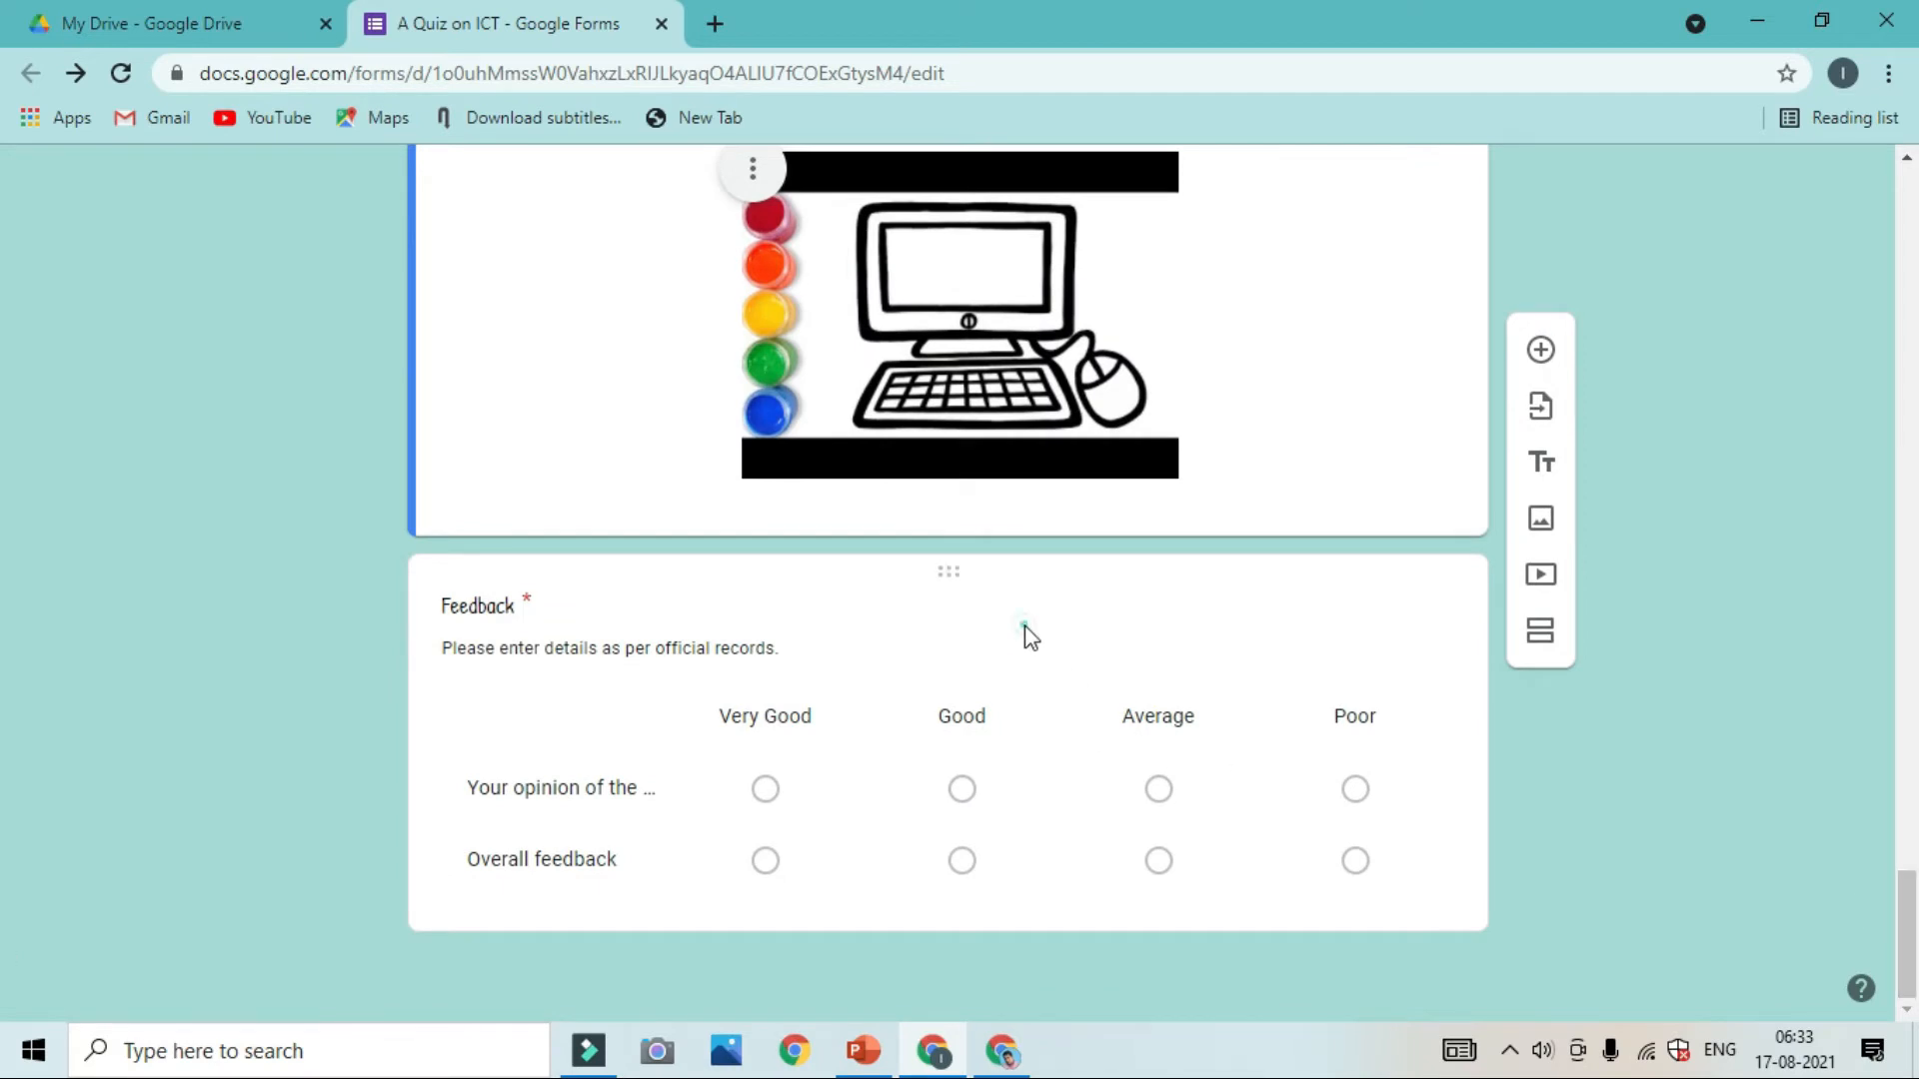
{"action": "left_click", "coordinate": [1029, 636]}
{"action": "left_click", "coordinate": [224, 650]}
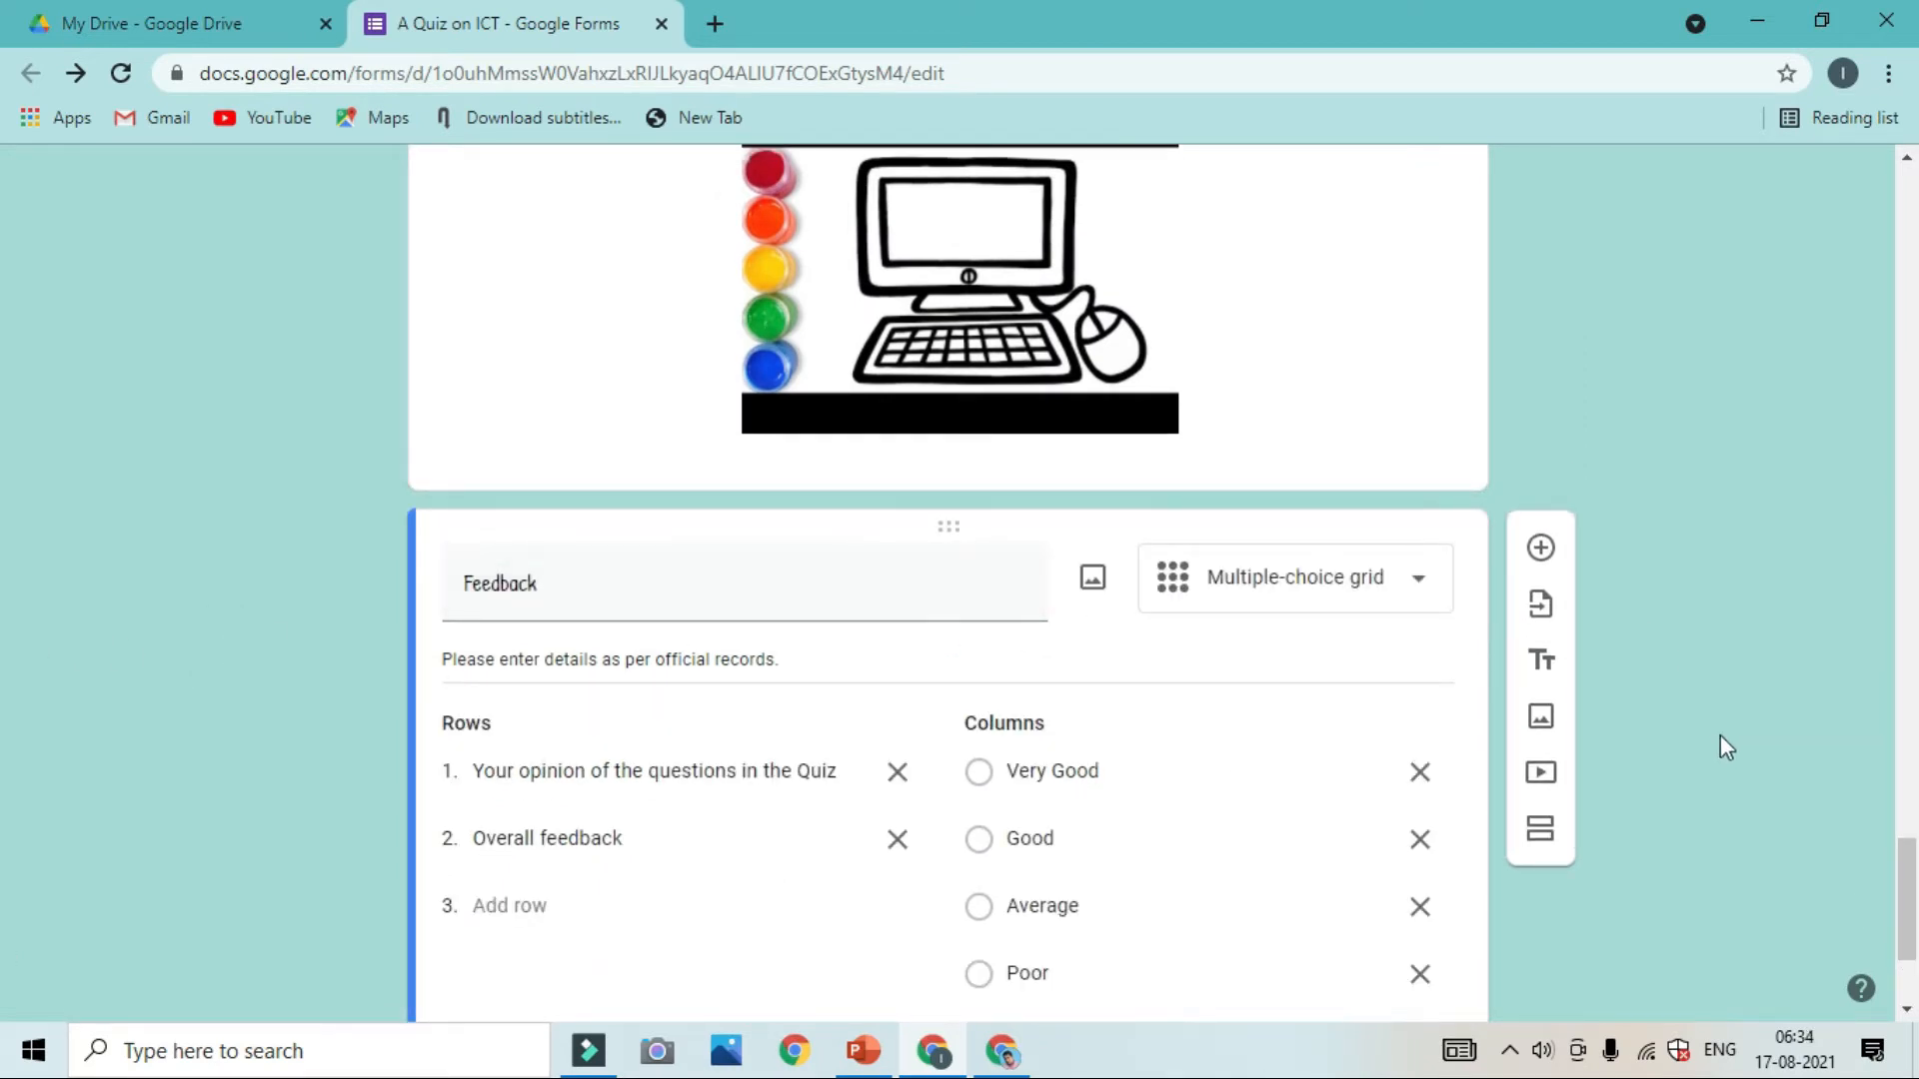
{"action": "left_click", "coordinate": [1540, 831]}
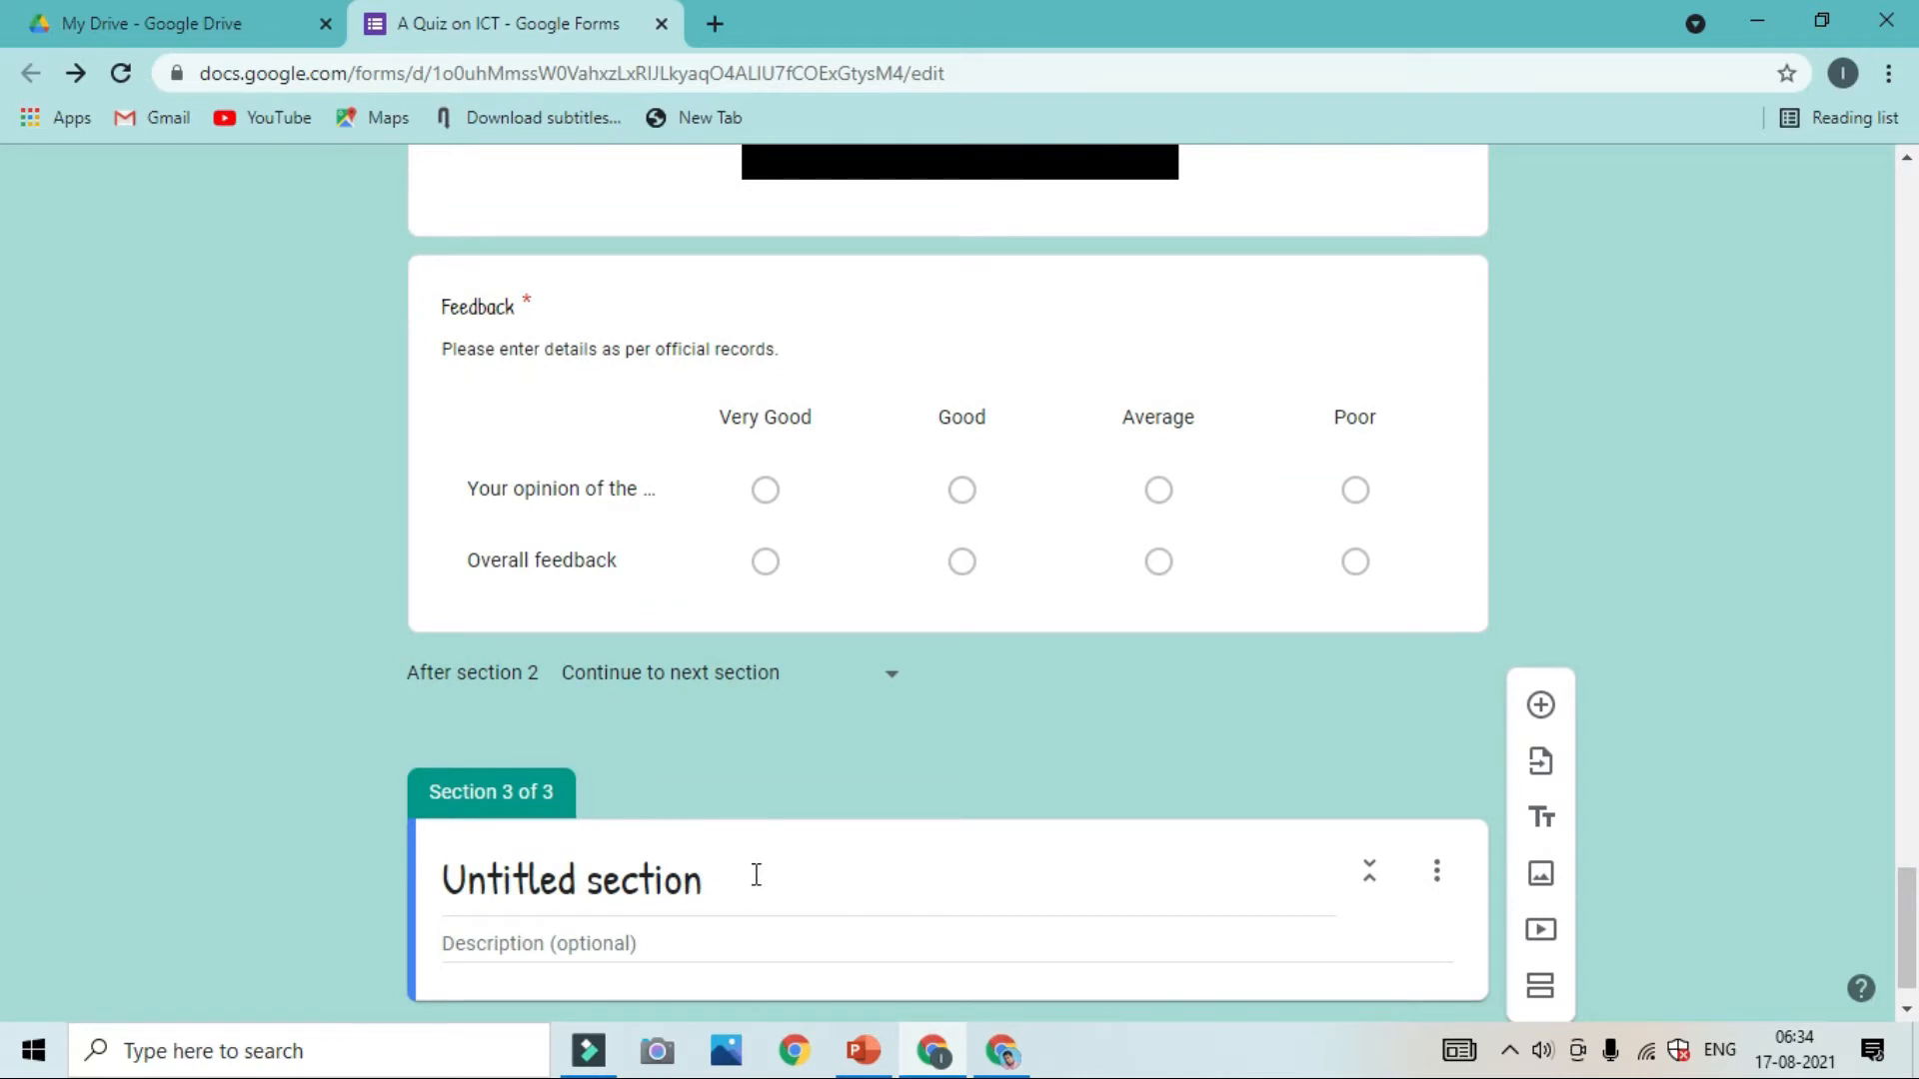
{"action": "left_click", "coordinate": [757, 875]}
{"action": "type", "text": "Fee"}
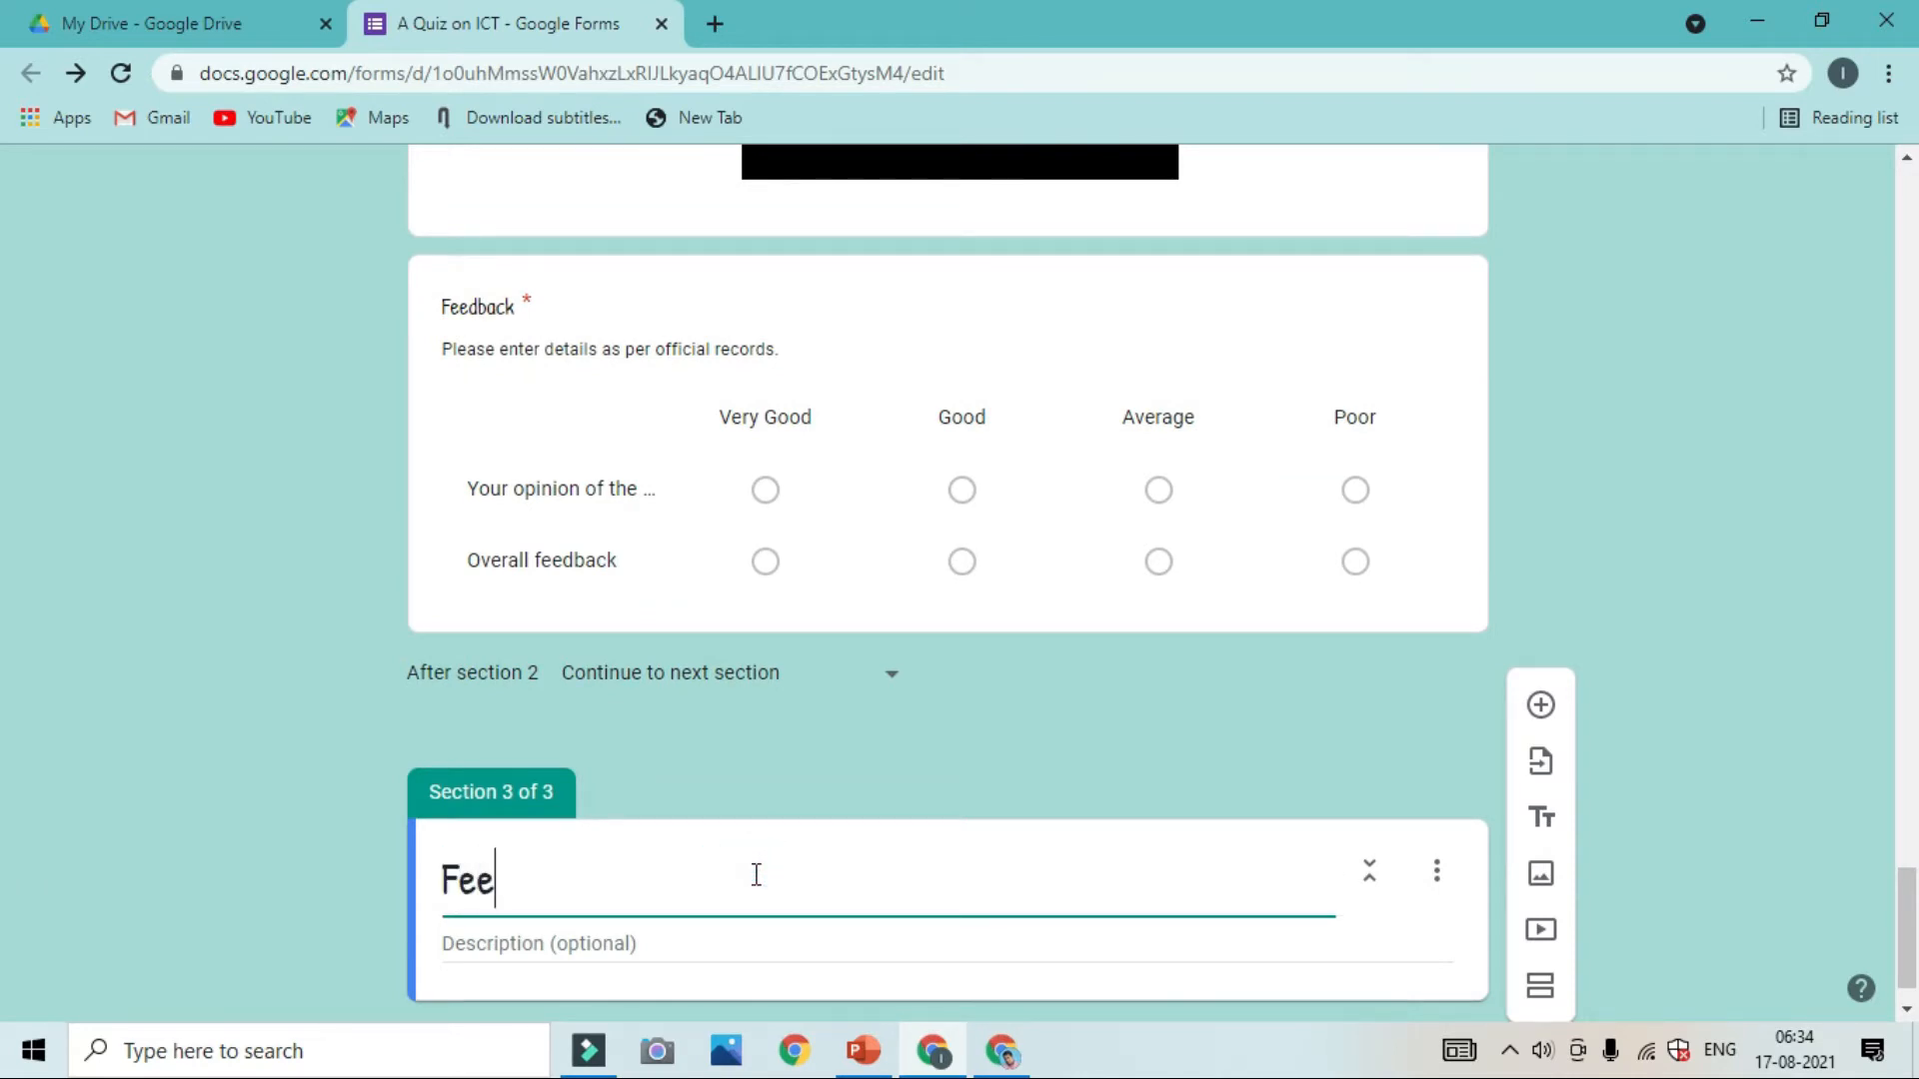
{"action": "type", "text": "dback"}
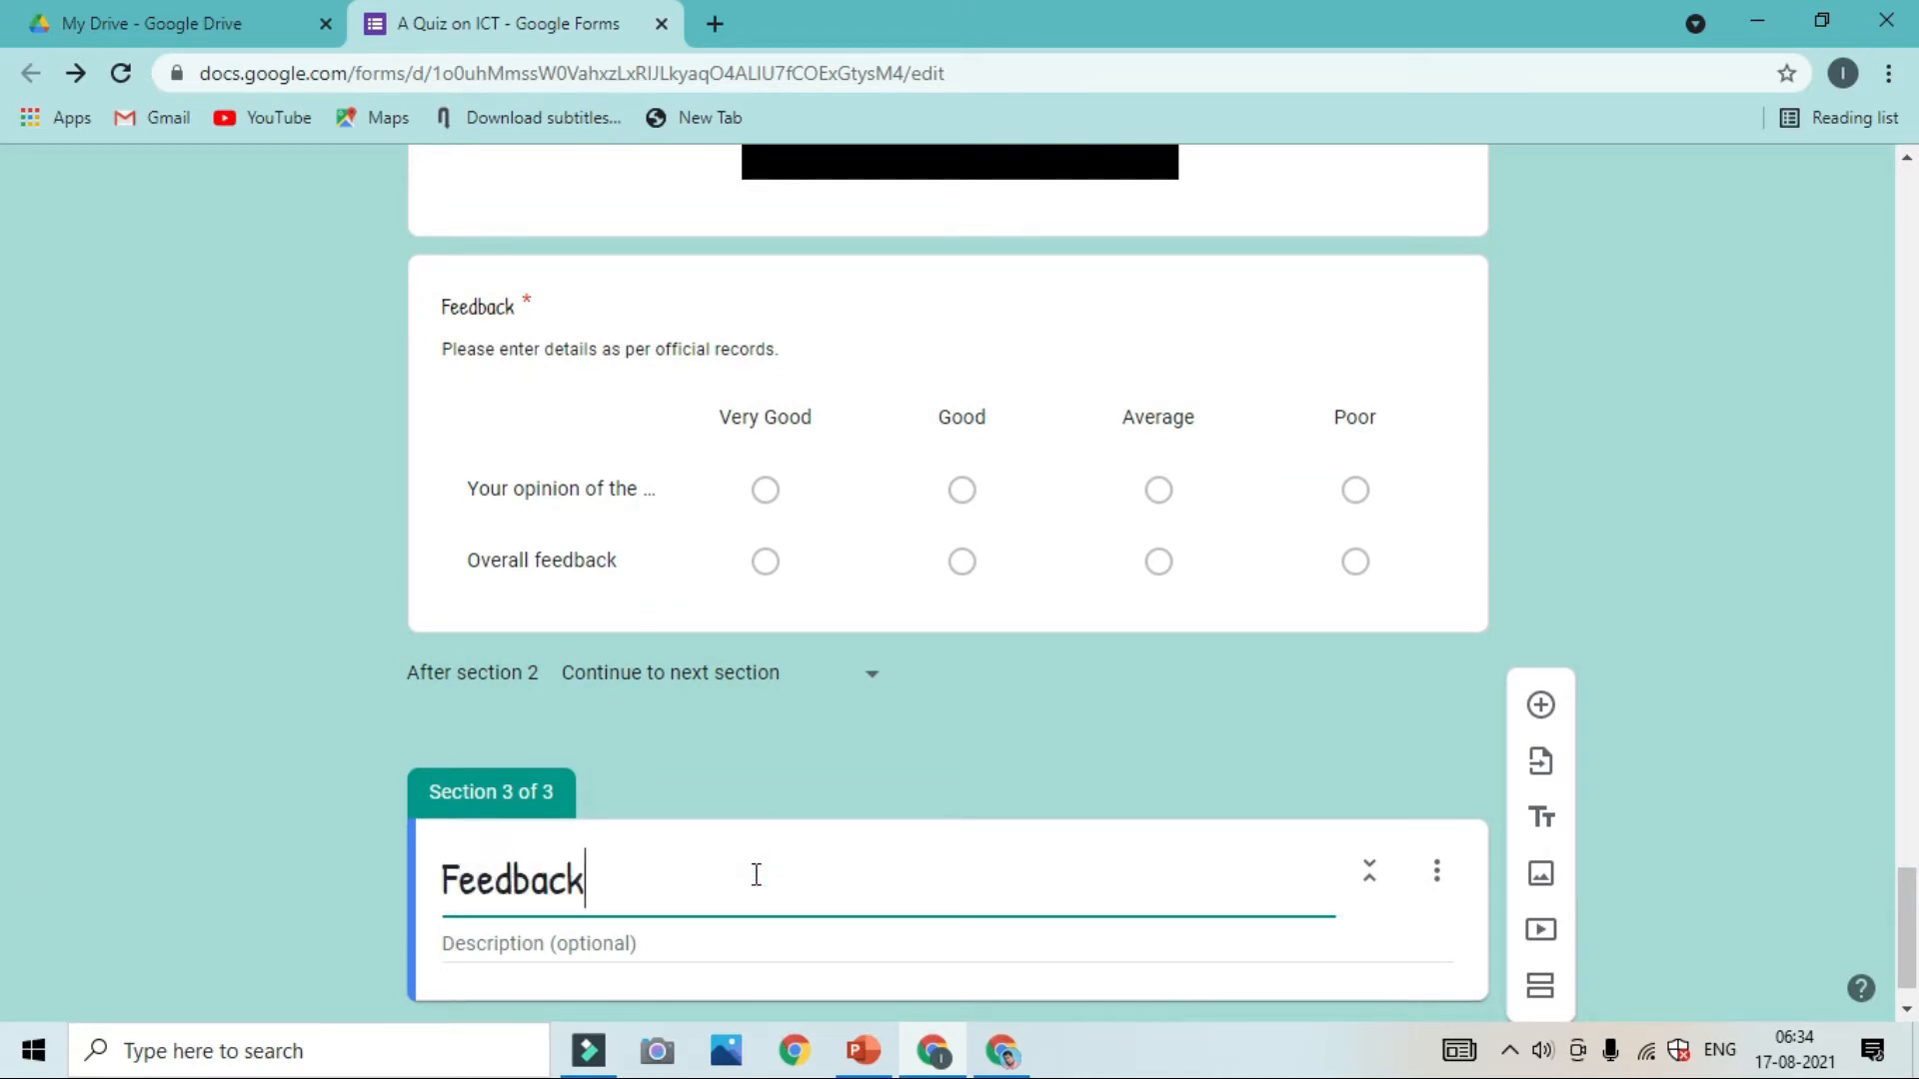
{"action": "type", "text": " Section"}
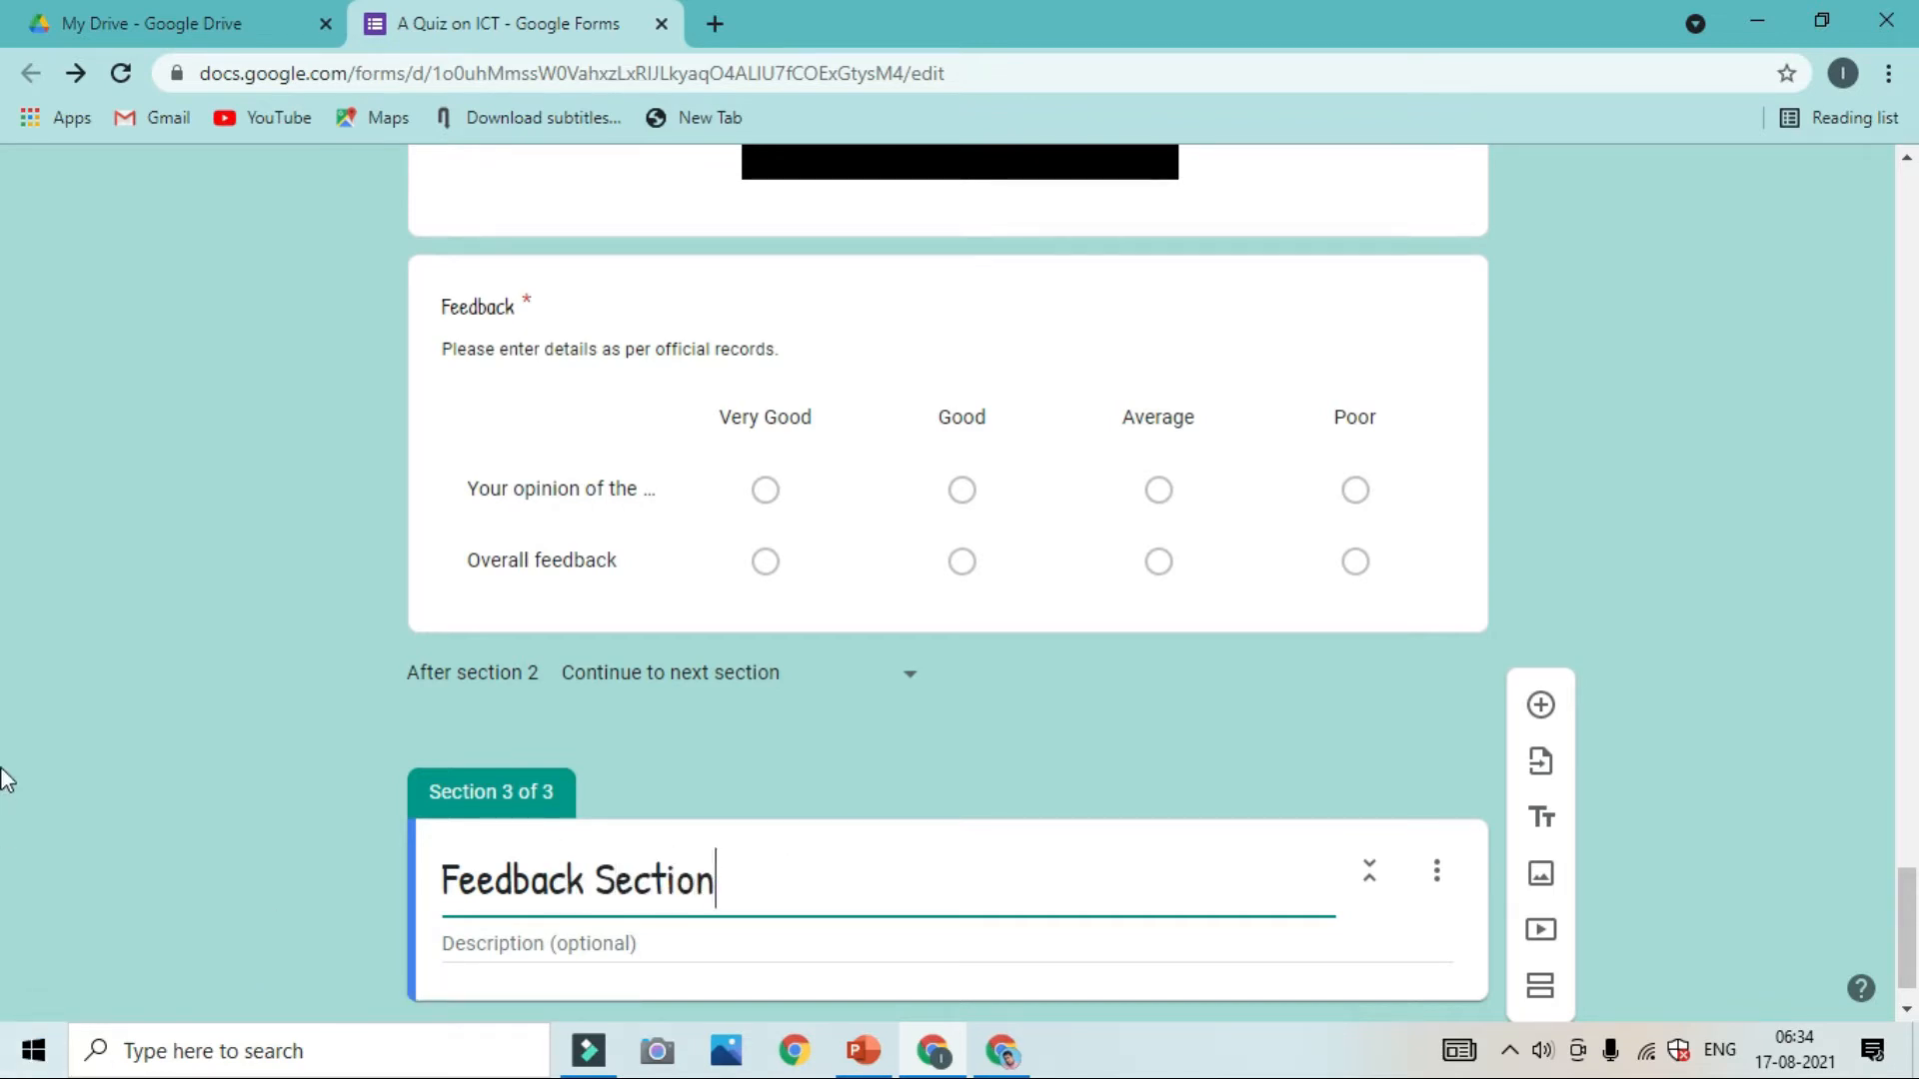
Move the Feedback grid question from section 2 to below the "Feedback Section" header
{"action": "left_click", "coordinate": [736, 287]}
{"action": "left_click_drag", "start_coordinate": [730, 346], "coordinate": [792, 715]}
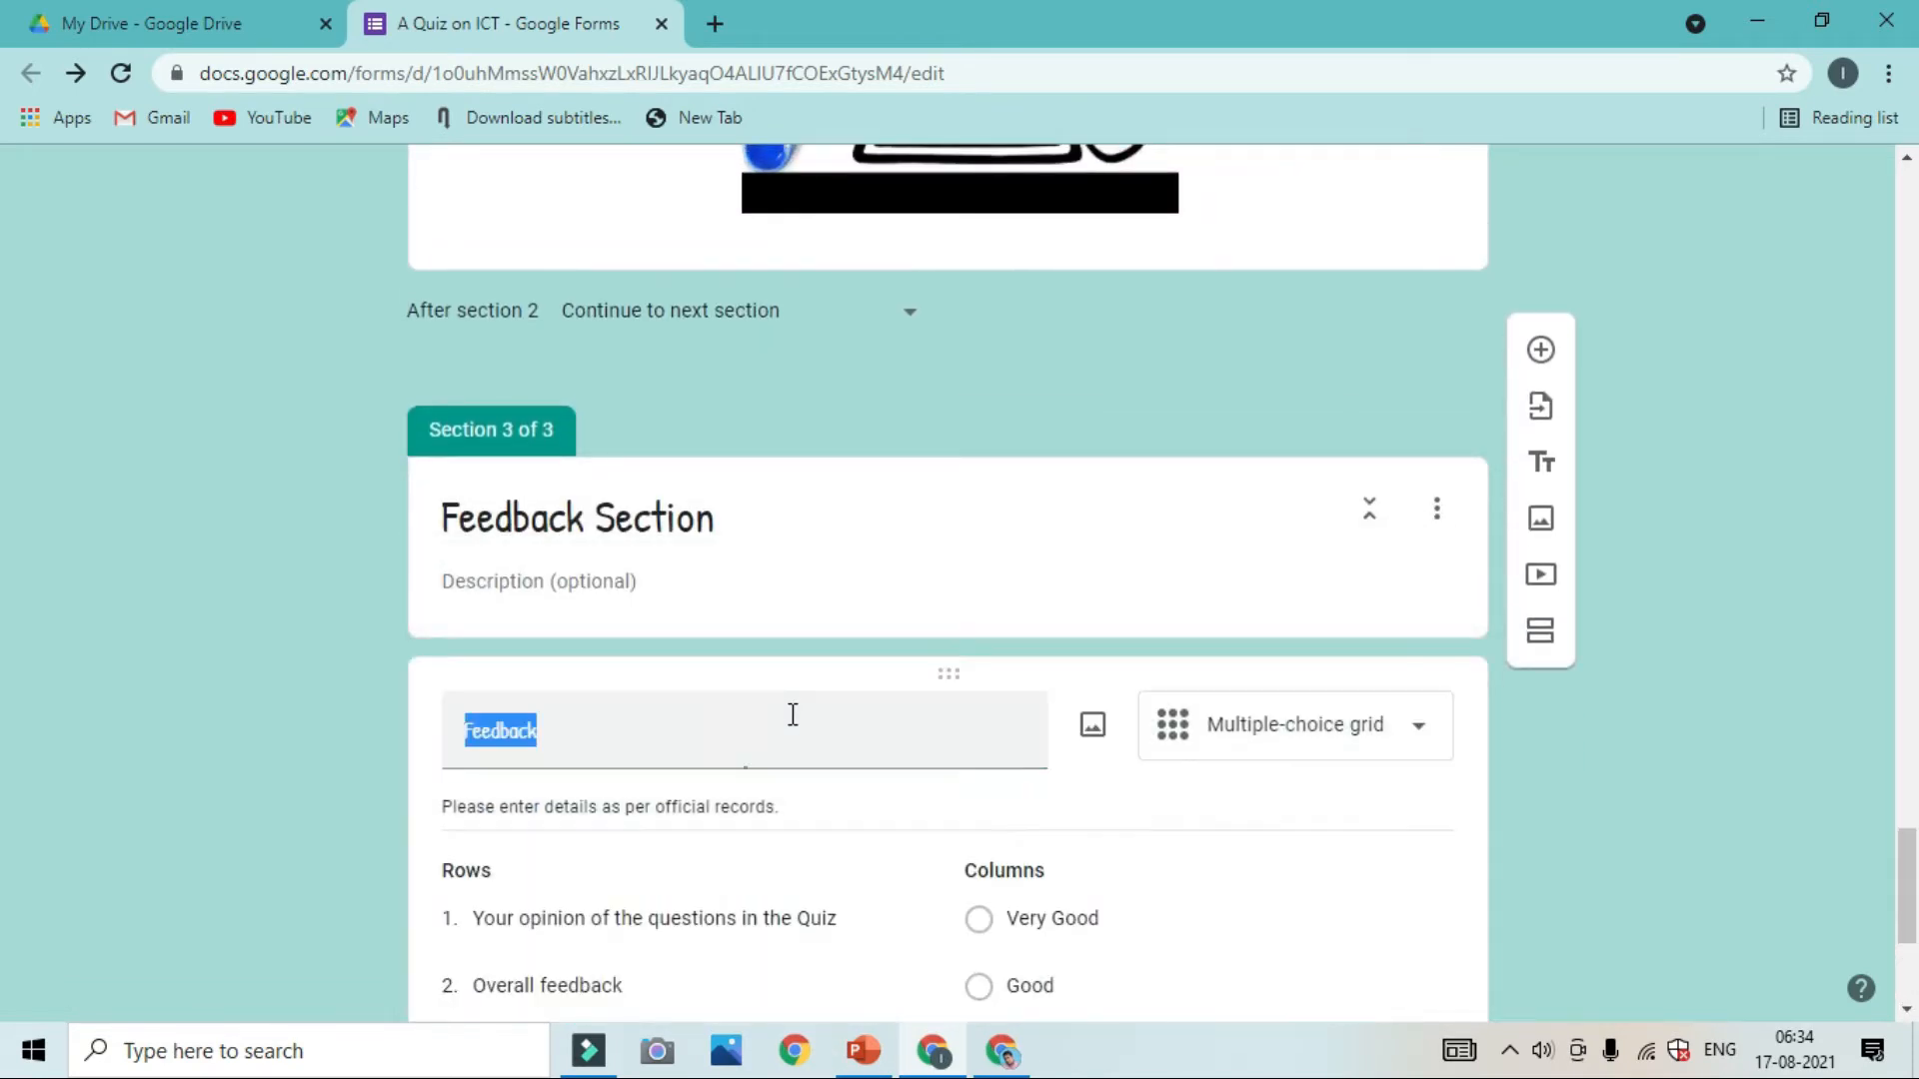
{"action": "left_click", "coordinate": [1569, 458]}
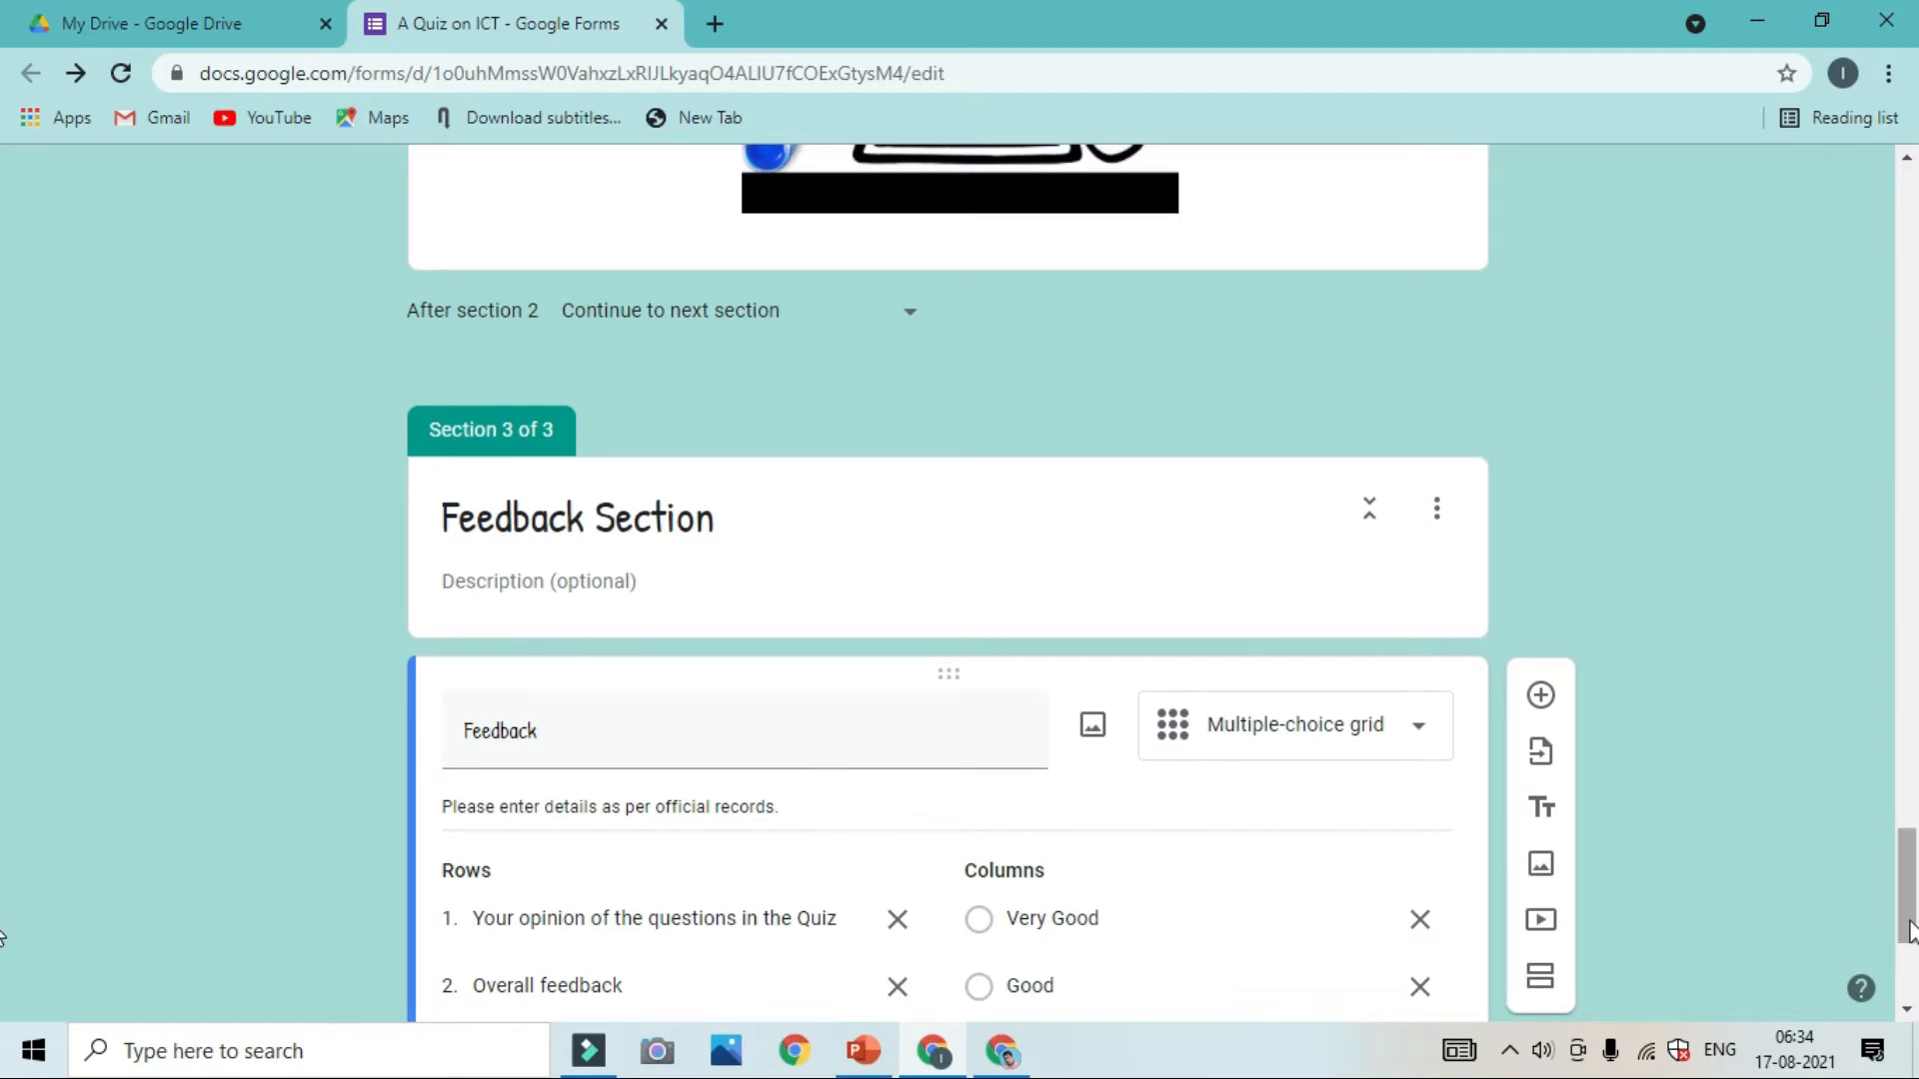
Return to the start of the form and examine the list of its installed add-ons
{"action": "left_click_drag", "start_coordinate": [1907, 939], "coordinate": [1799, 195]}
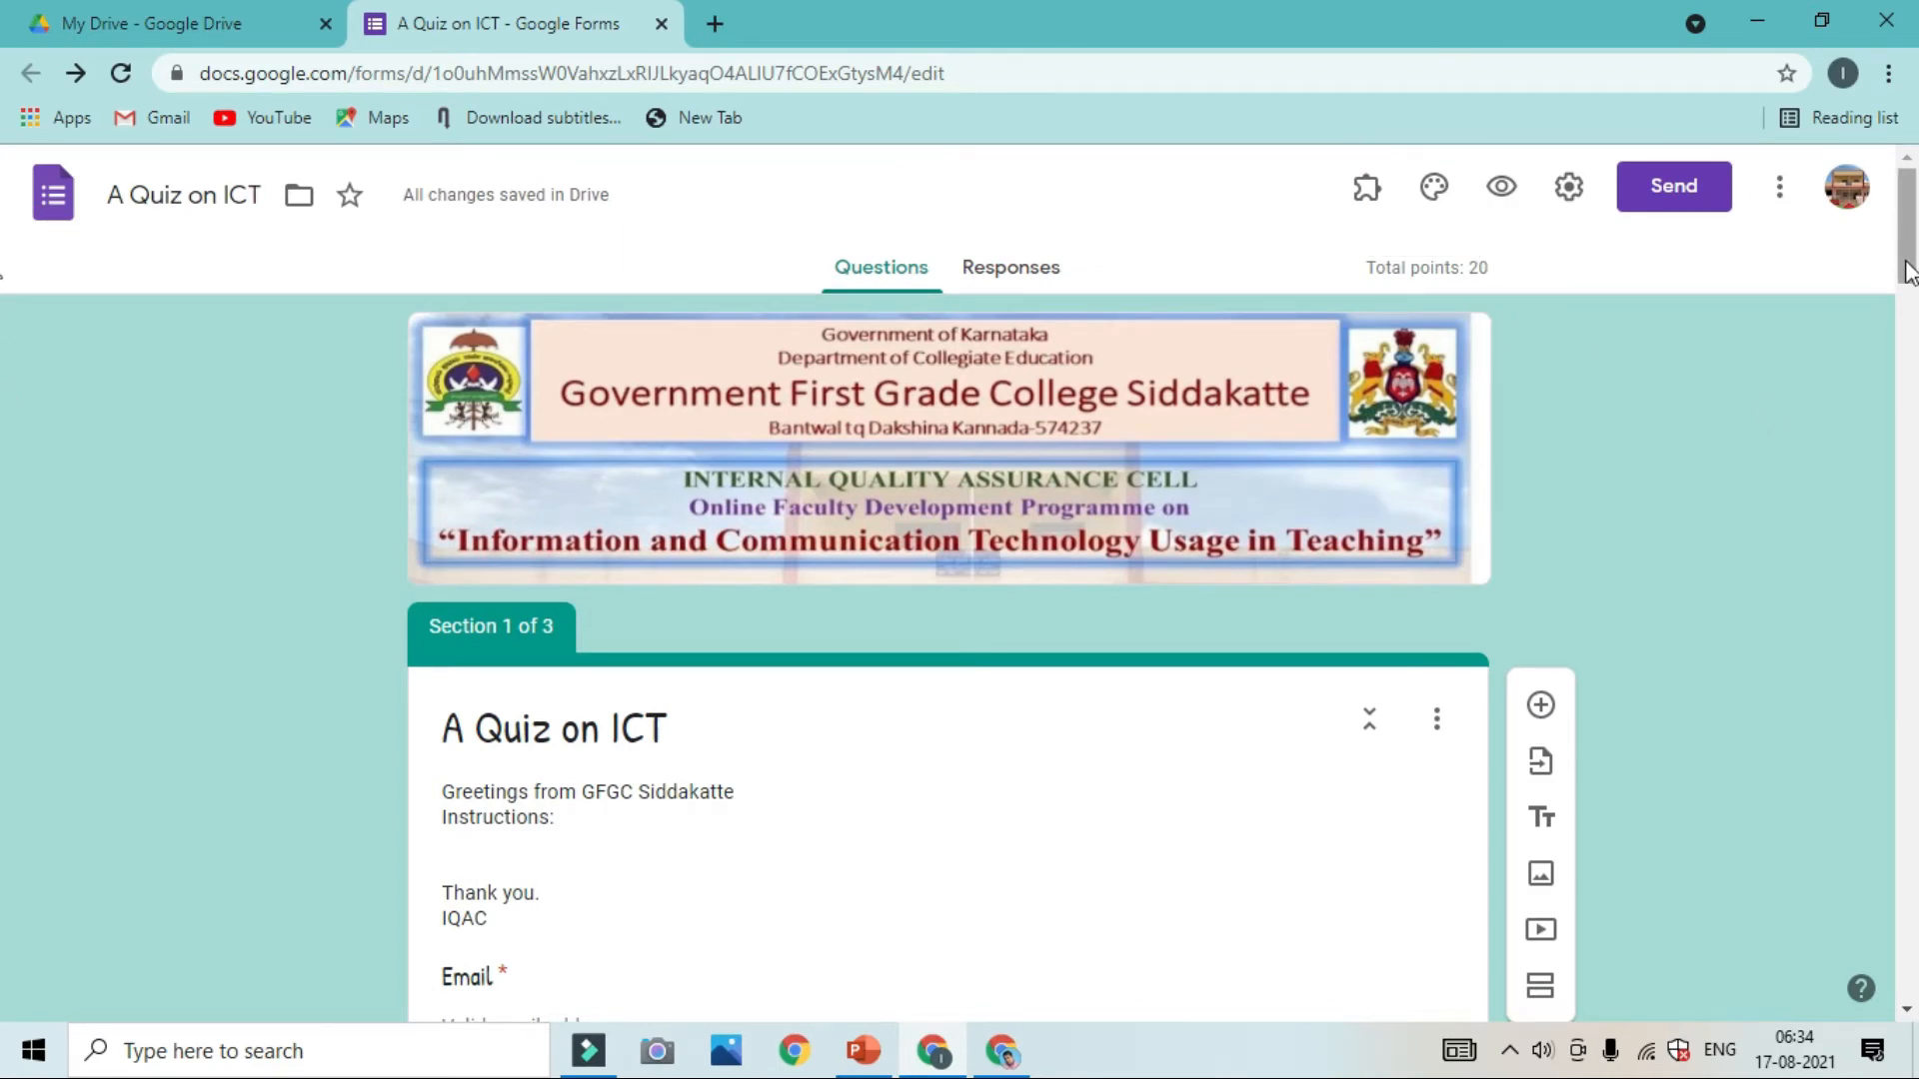
{"action": "left_click_drag", "start_coordinate": [1903, 261], "coordinate": [1911, 447]}
{"action": "left_click_drag", "start_coordinate": [5, 448], "coordinate": [1279, 115]}
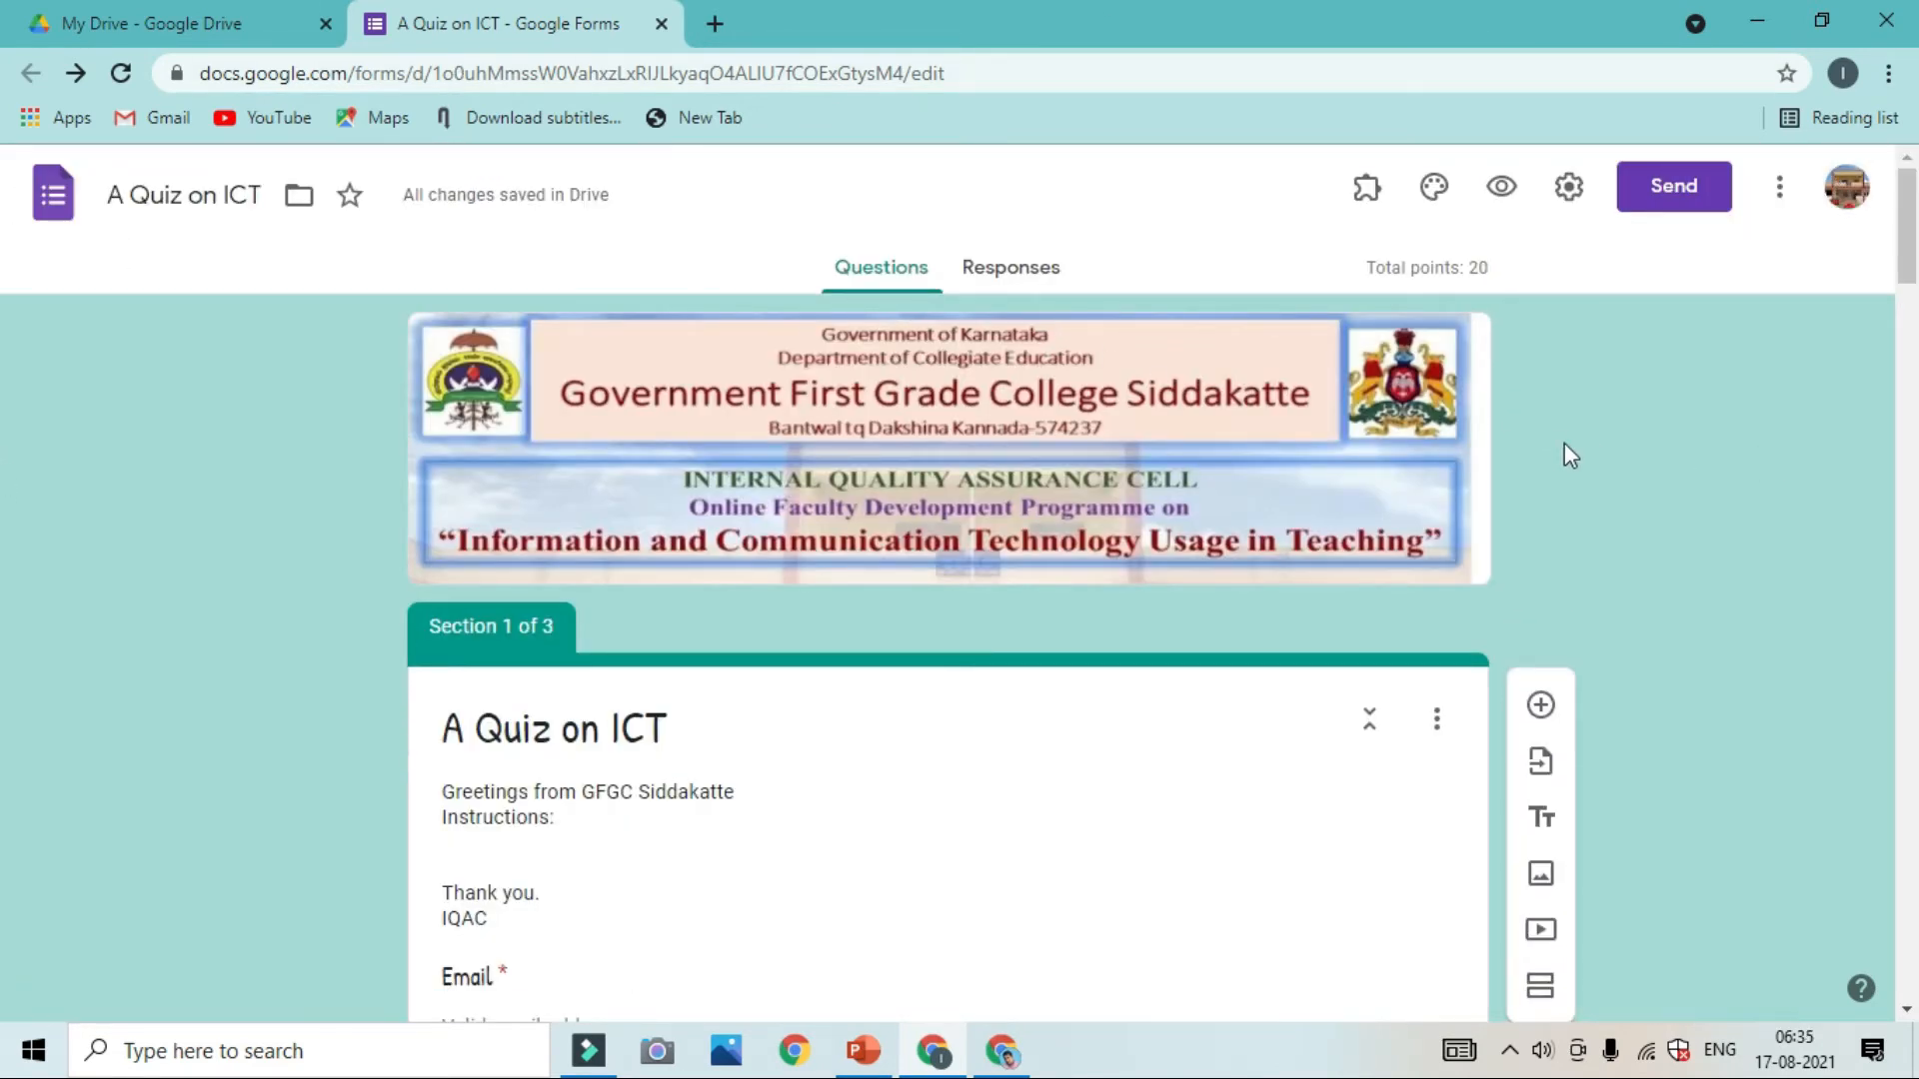
{"action": "left_click", "coordinate": [1366, 192]}
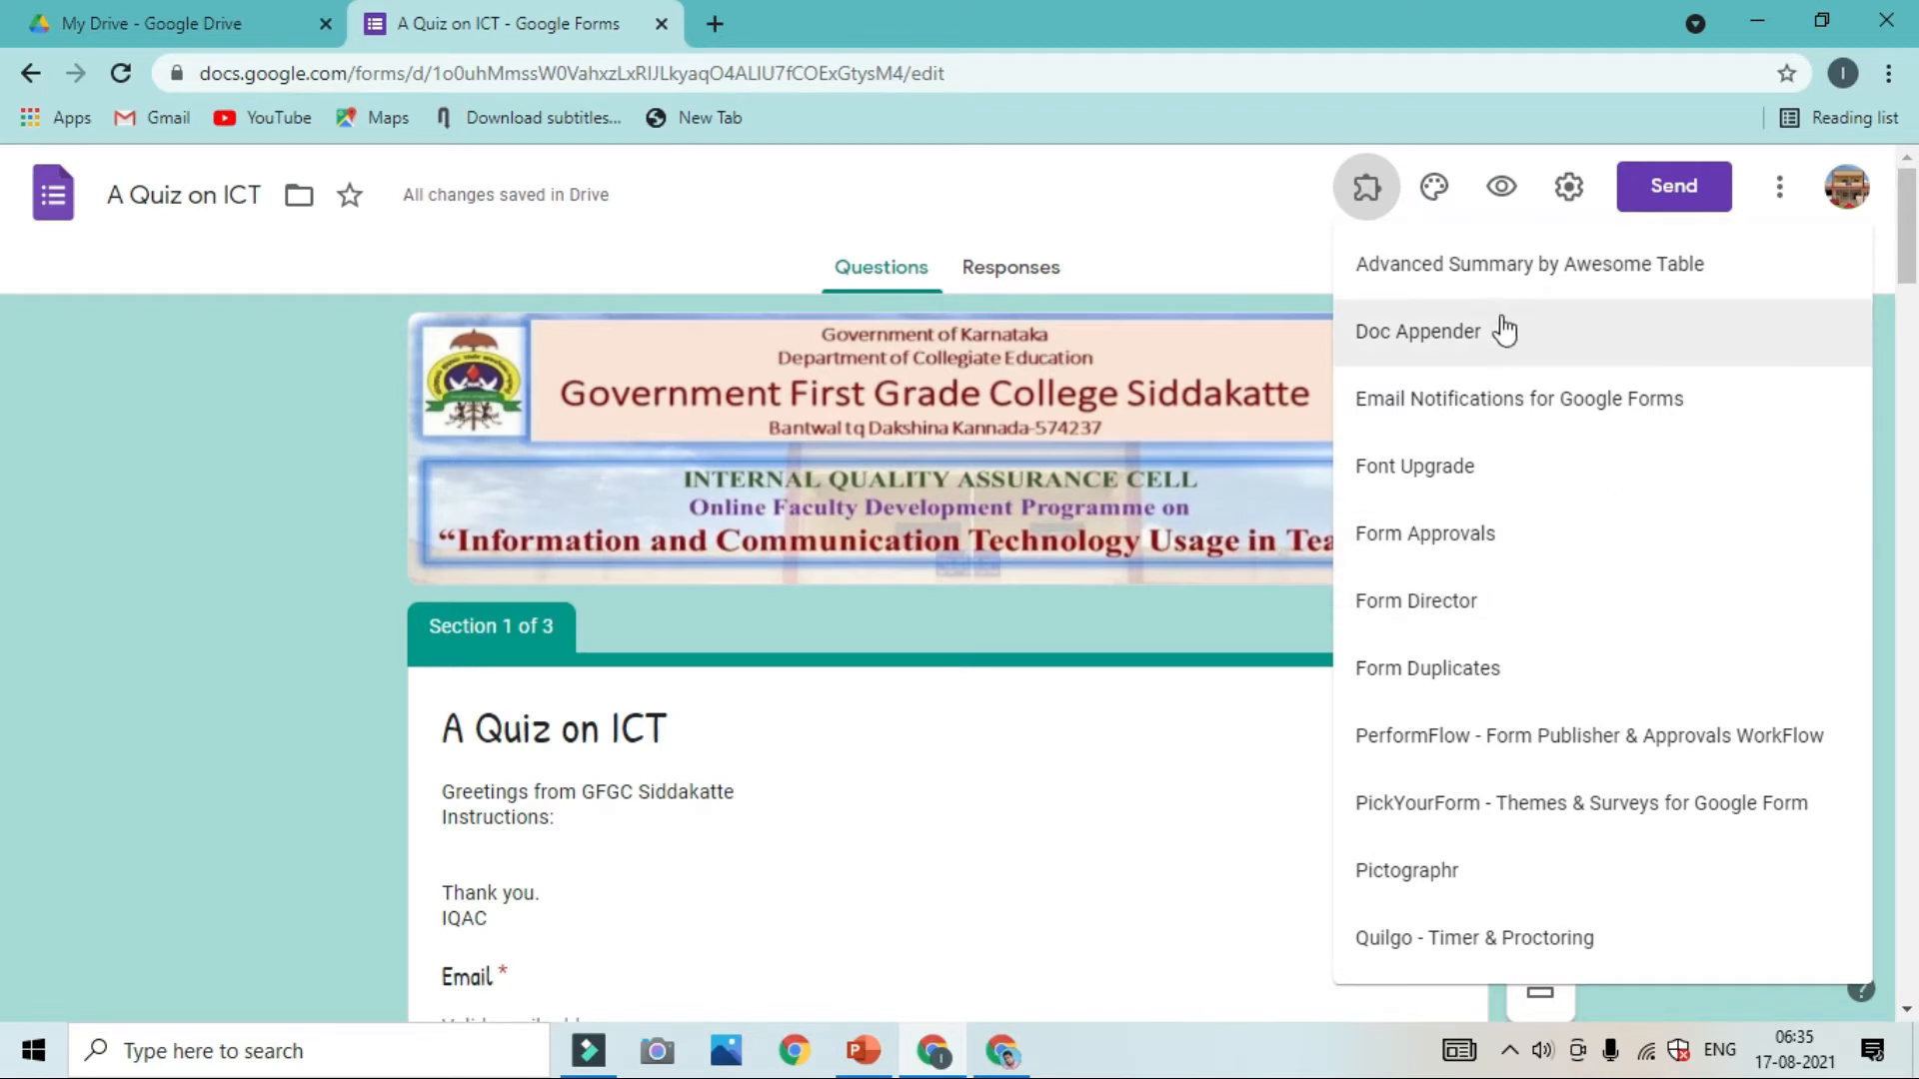
Open the Google Workspace Marketplace for the form and search its apps for "timer"
{"action": "left_click", "coordinate": [1781, 200]}
{"action": "left_click", "coordinate": [1782, 205]}
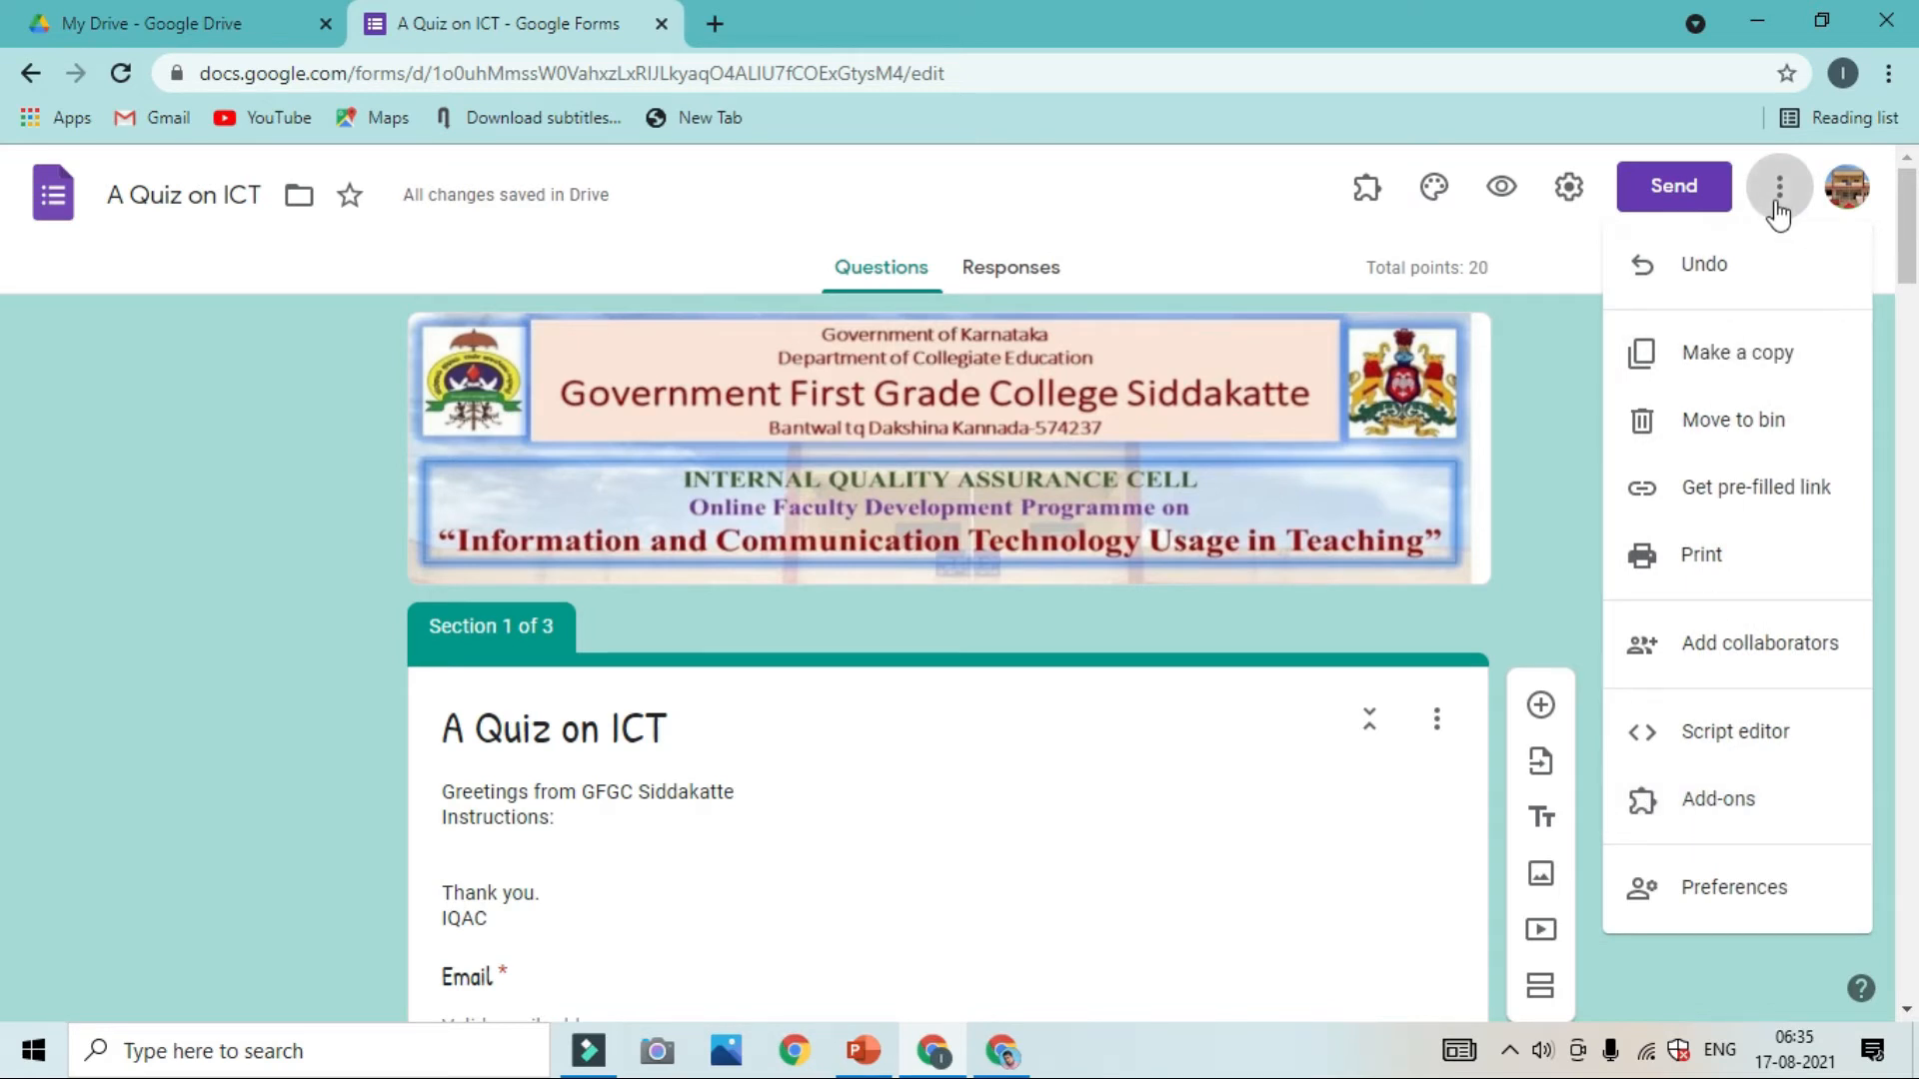
{"action": "left_click", "coordinate": [1696, 812]}
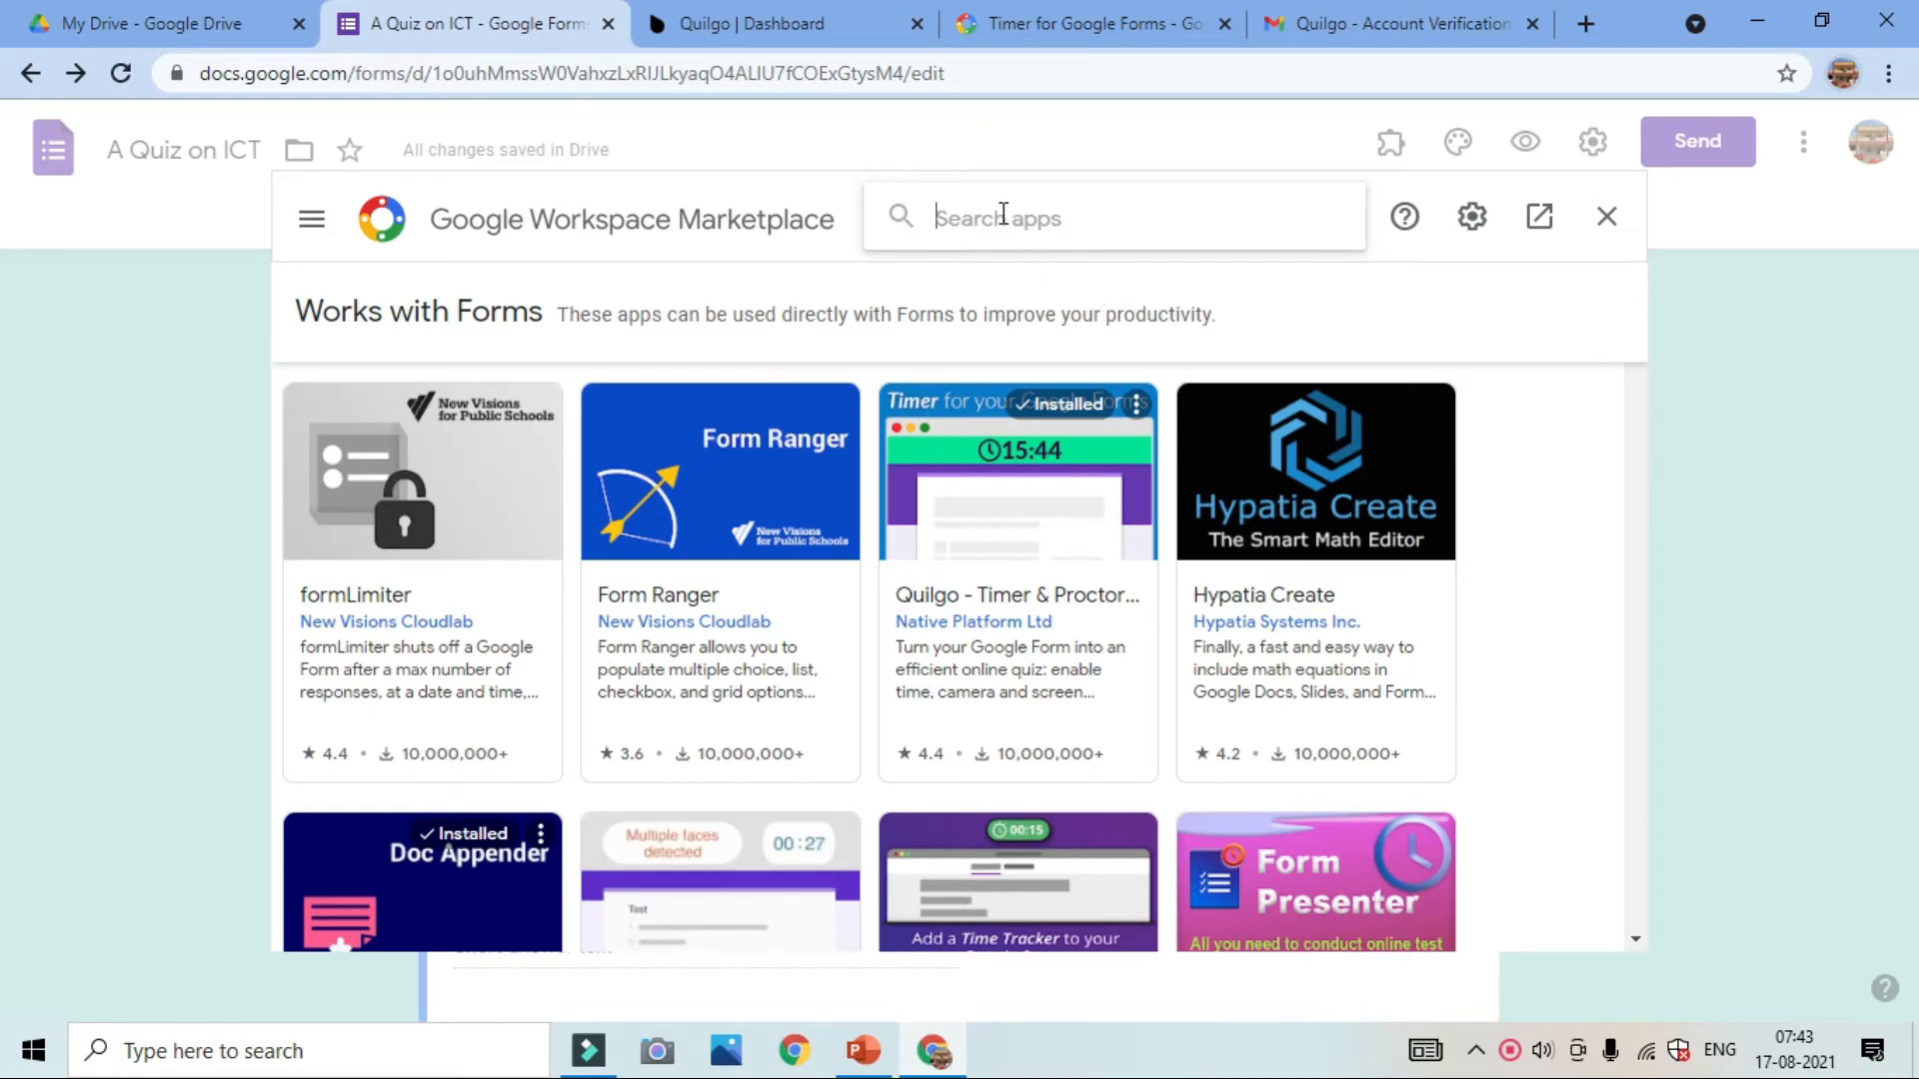
{"action": "type", "text": "ti"}
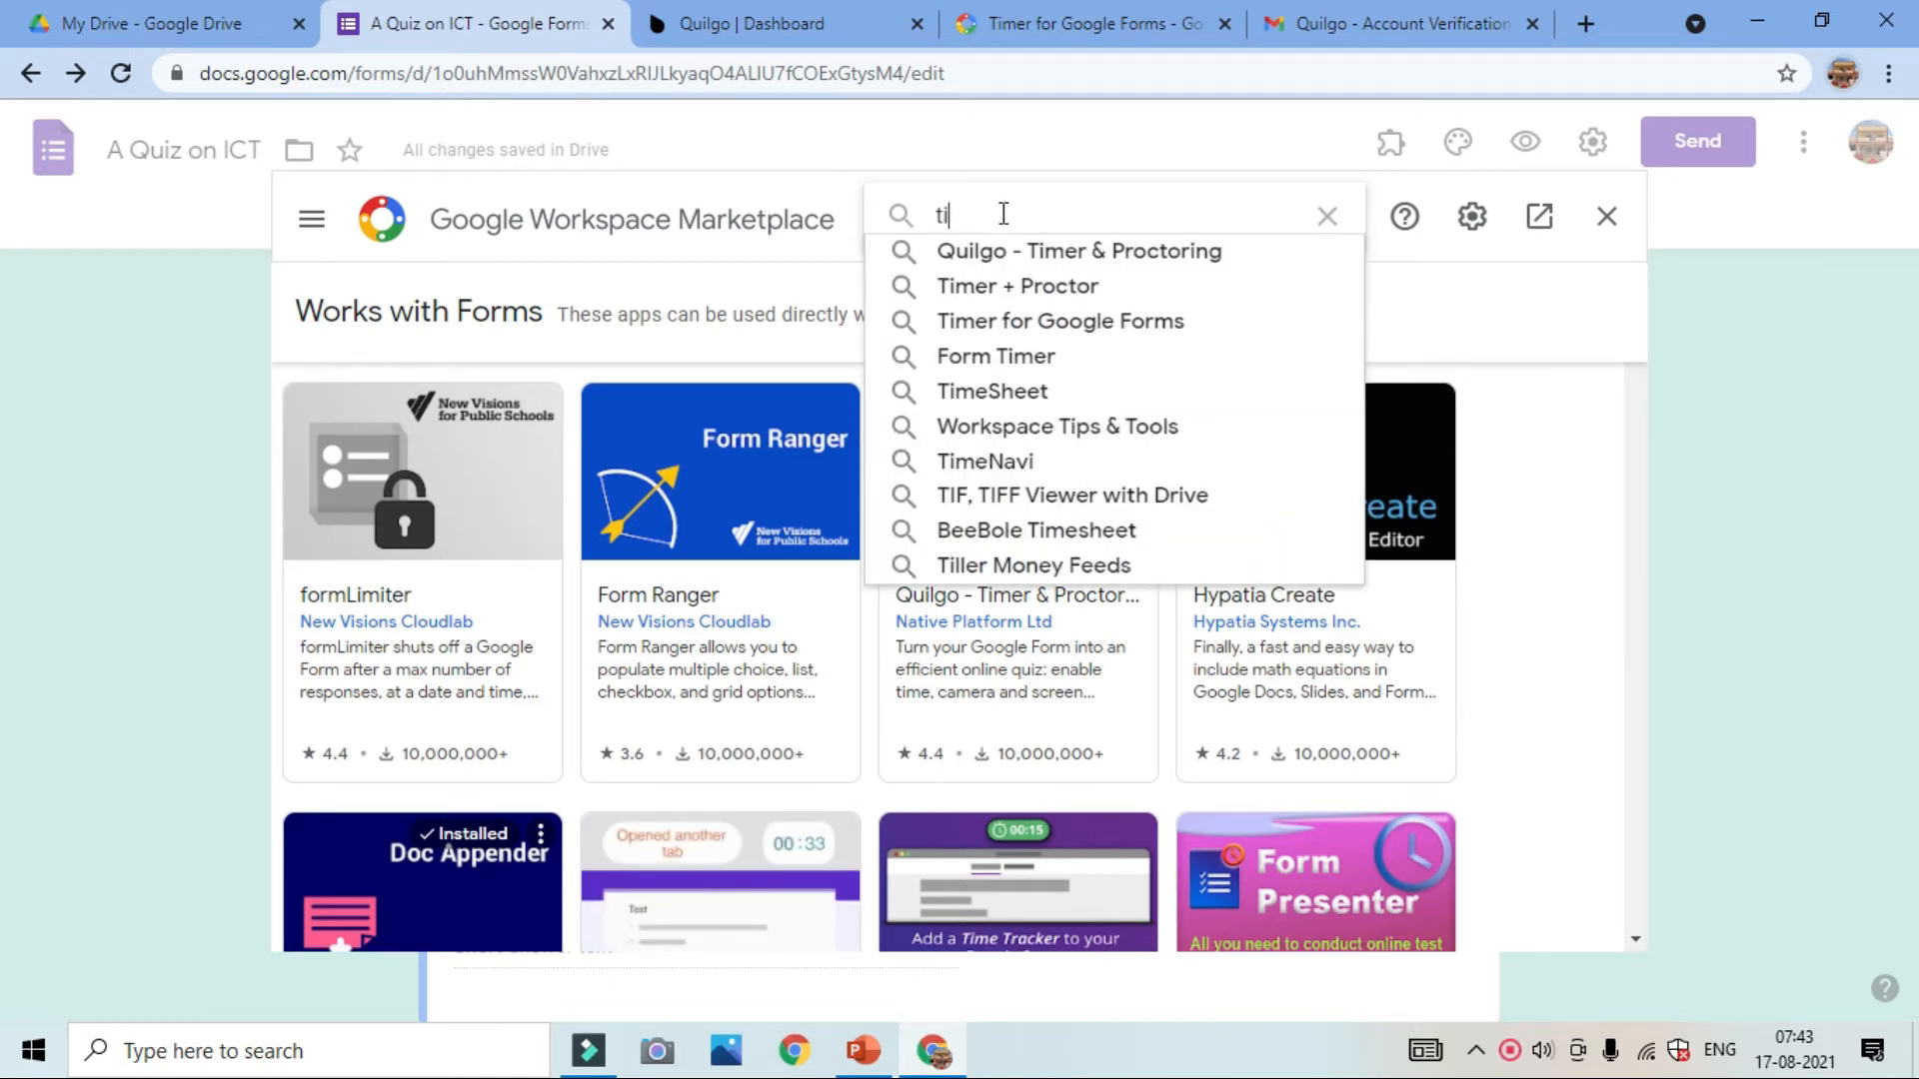
{"action": "type", "text": "me"}
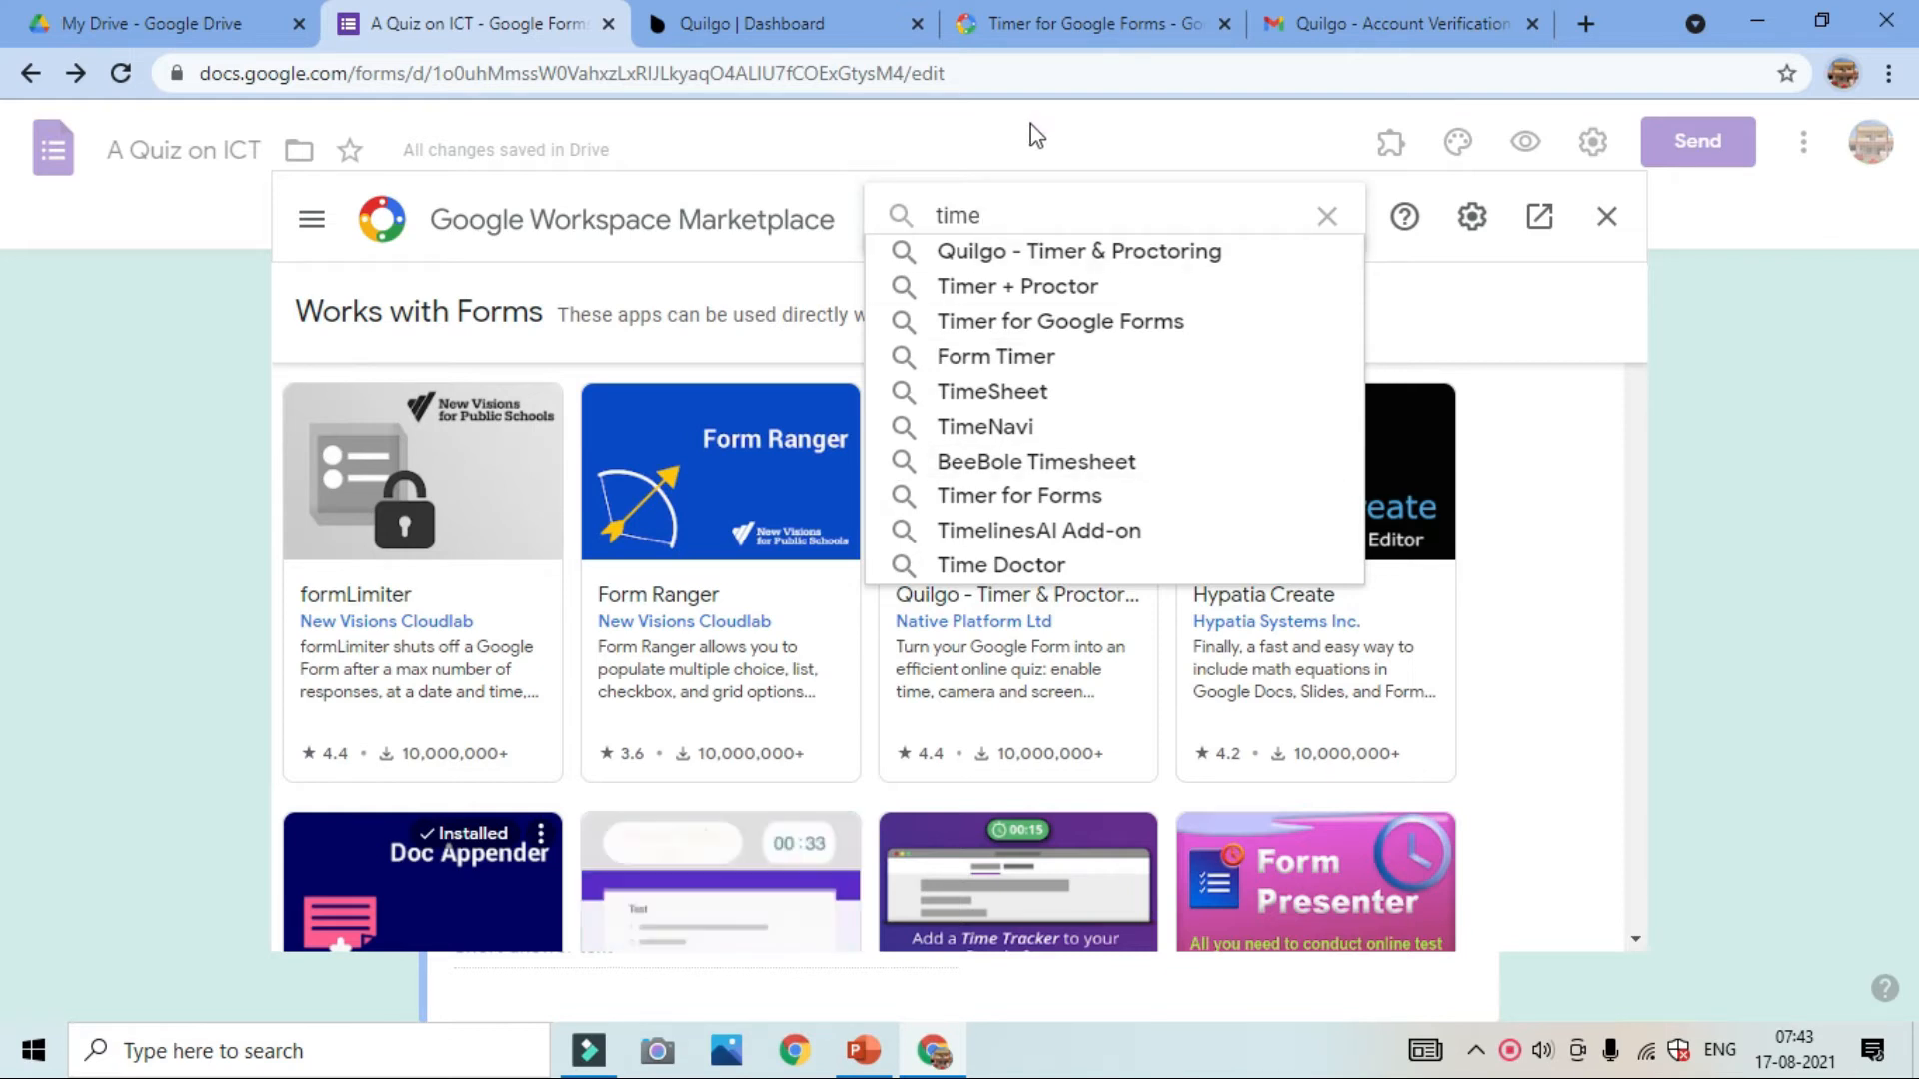
{"action": "type", "text": "r"}
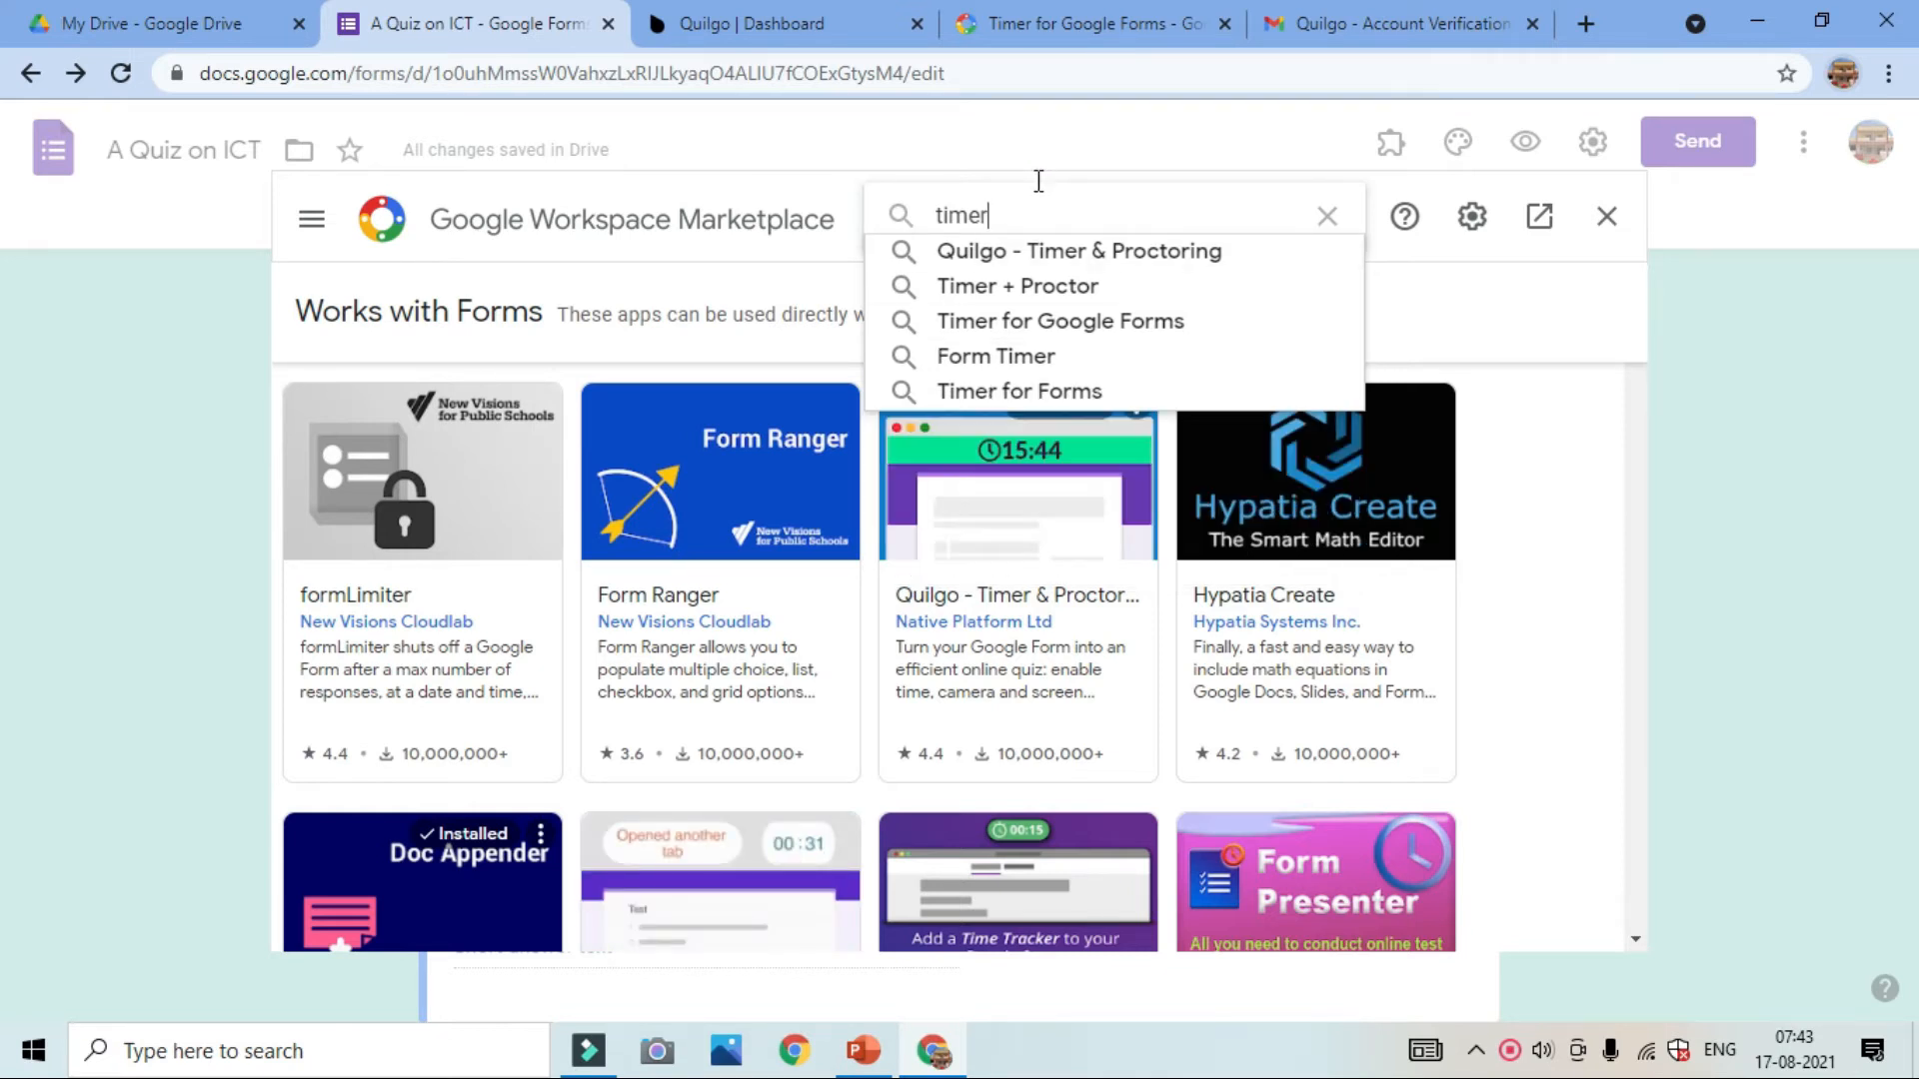
{"action": "key", "text": "Return"}
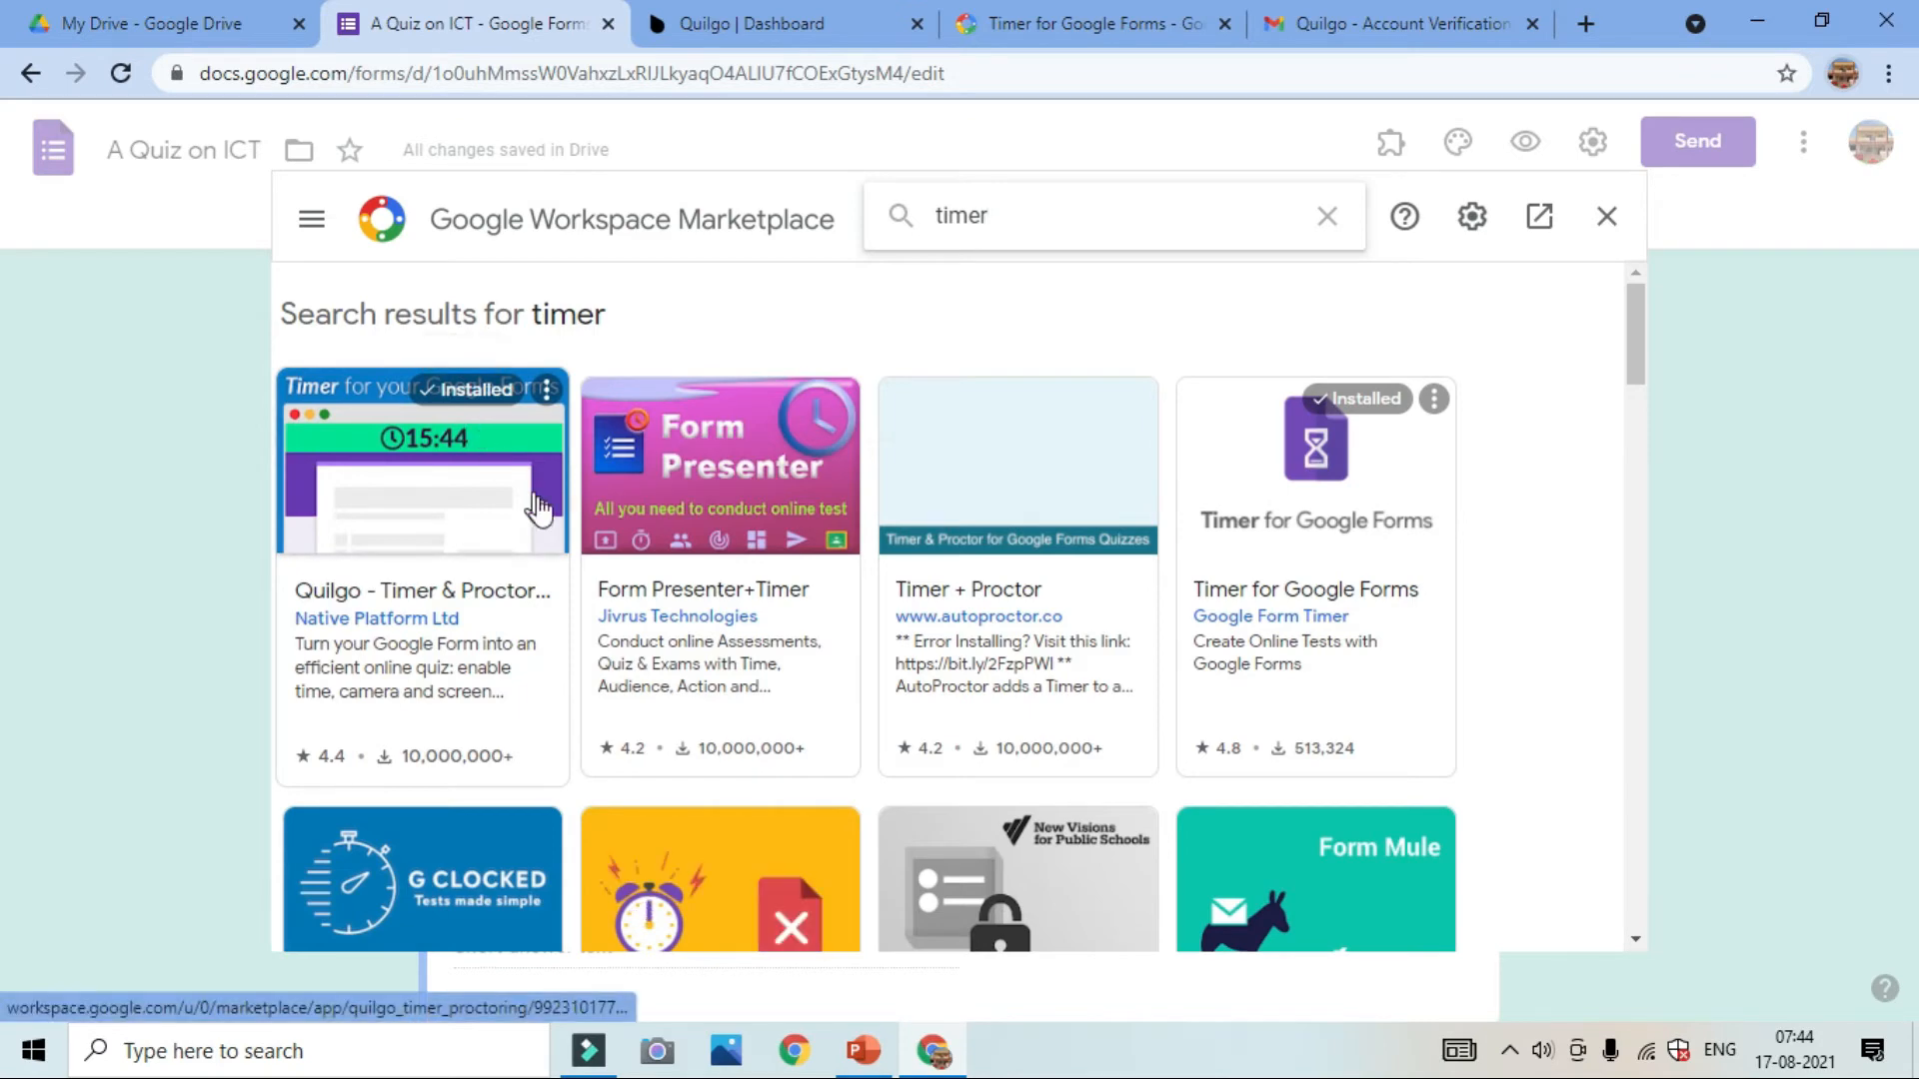
View the Quilgo - Timer & Proctoring listing, leave the Marketplace and open that add-on's configuration in the form
{"action": "left_click", "coordinate": [502, 447]}
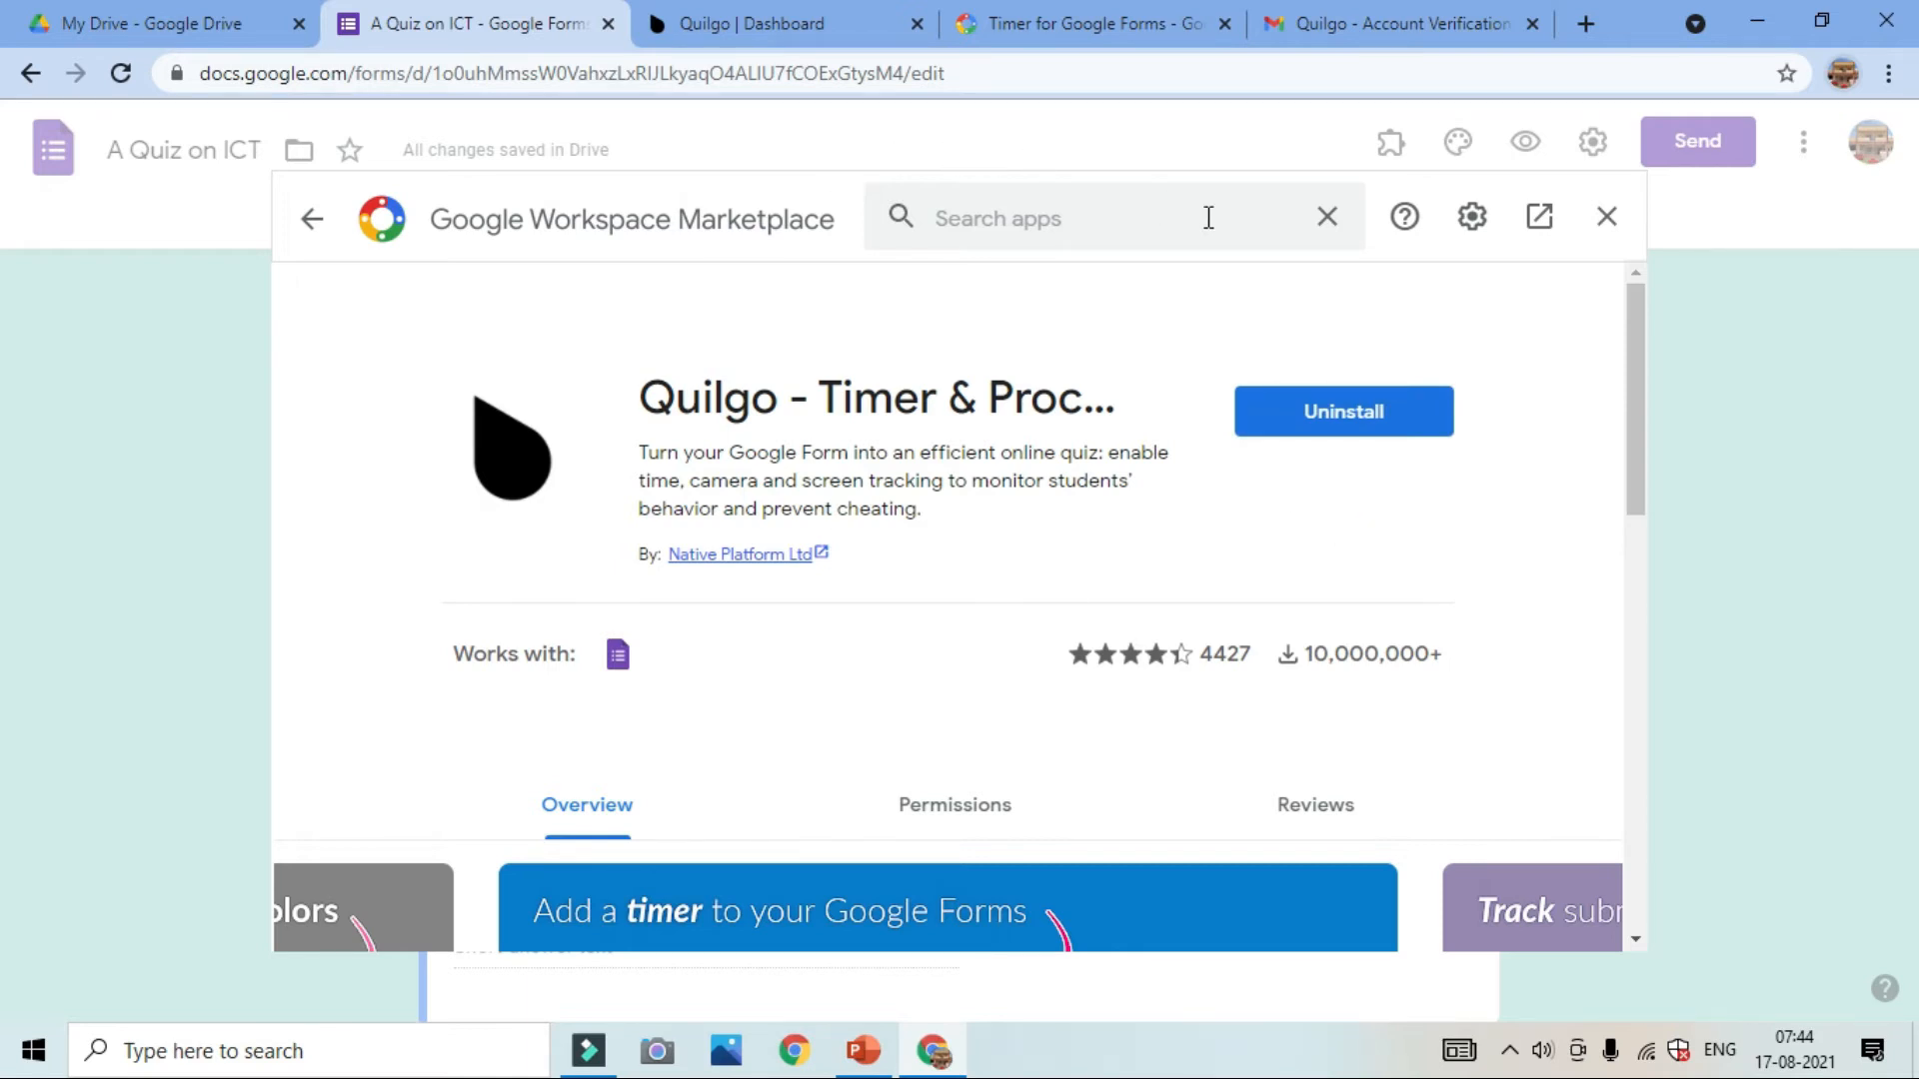
{"action": "left_click", "coordinate": [1605, 218]}
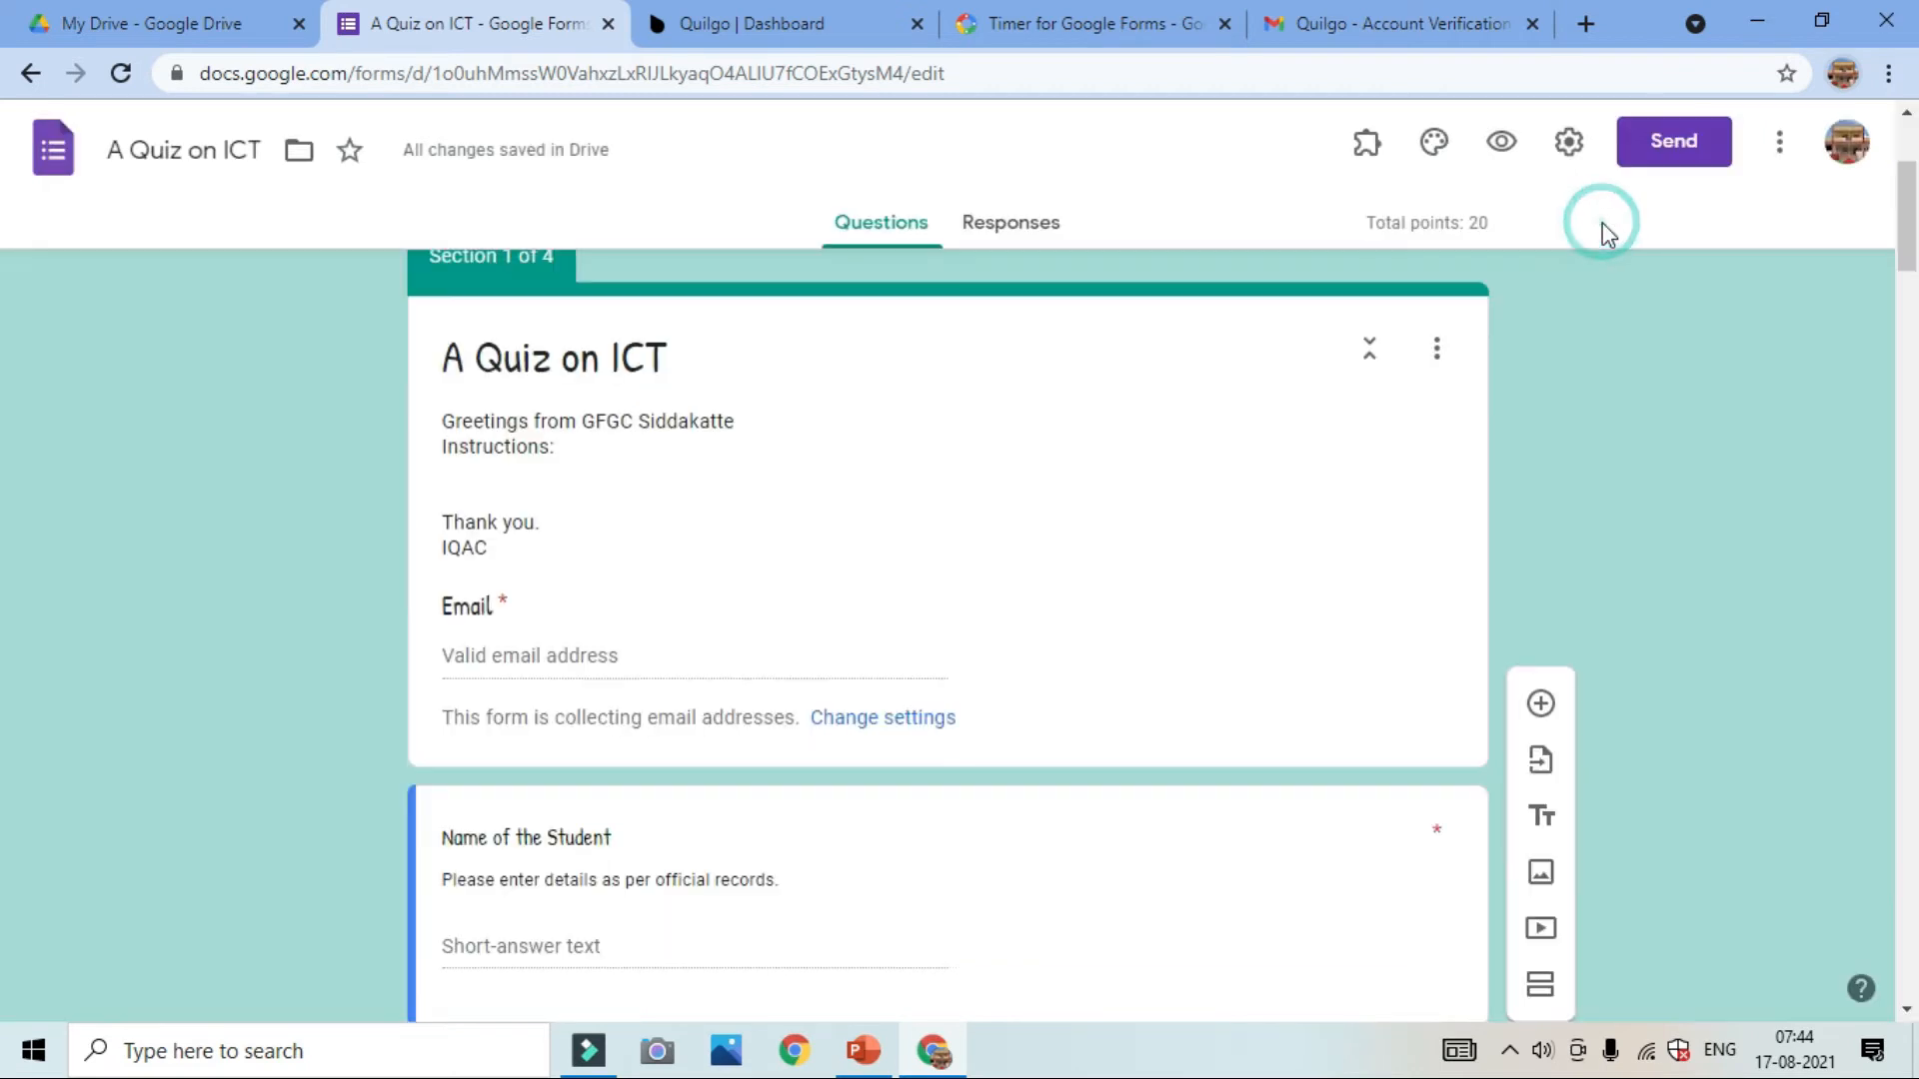
{"action": "left_click", "coordinate": [1367, 148]}
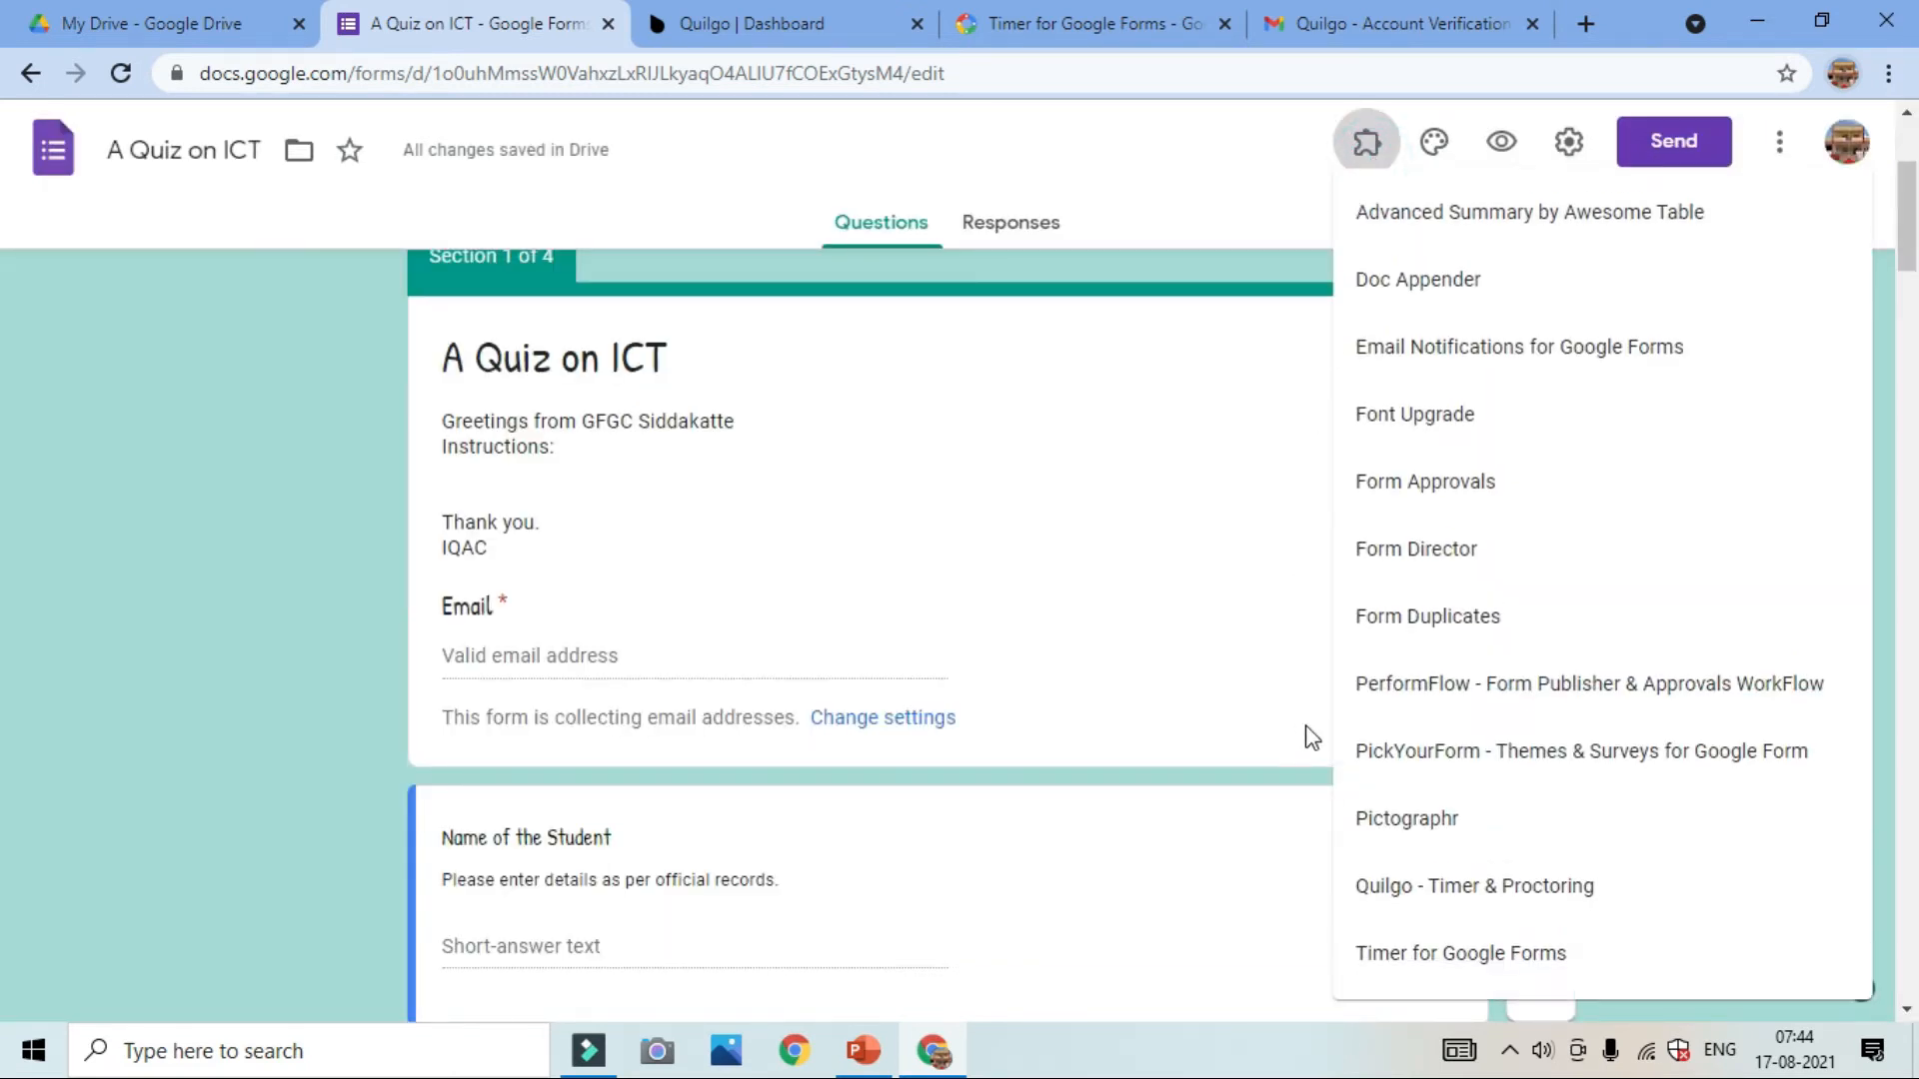
{"action": "left_click", "coordinate": [1499, 892]}
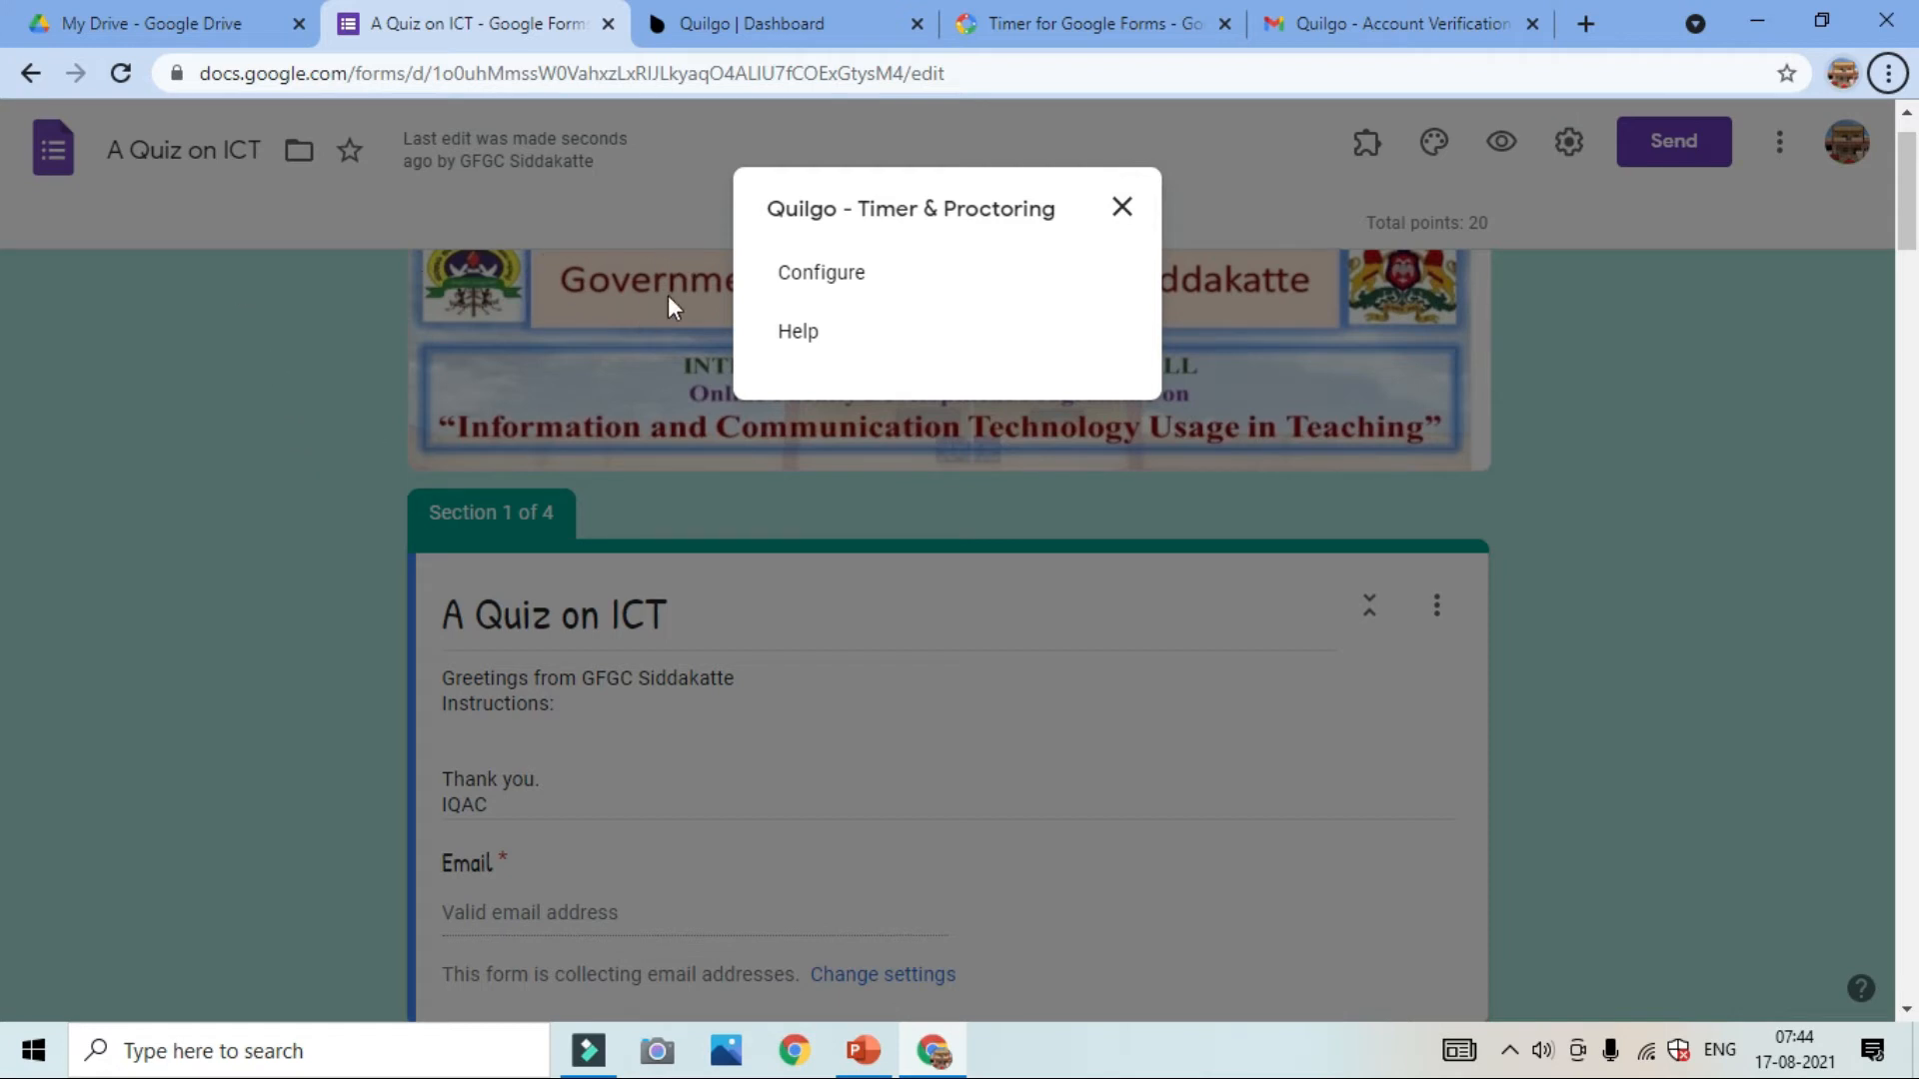
{"action": "left_click", "coordinate": [833, 282]}
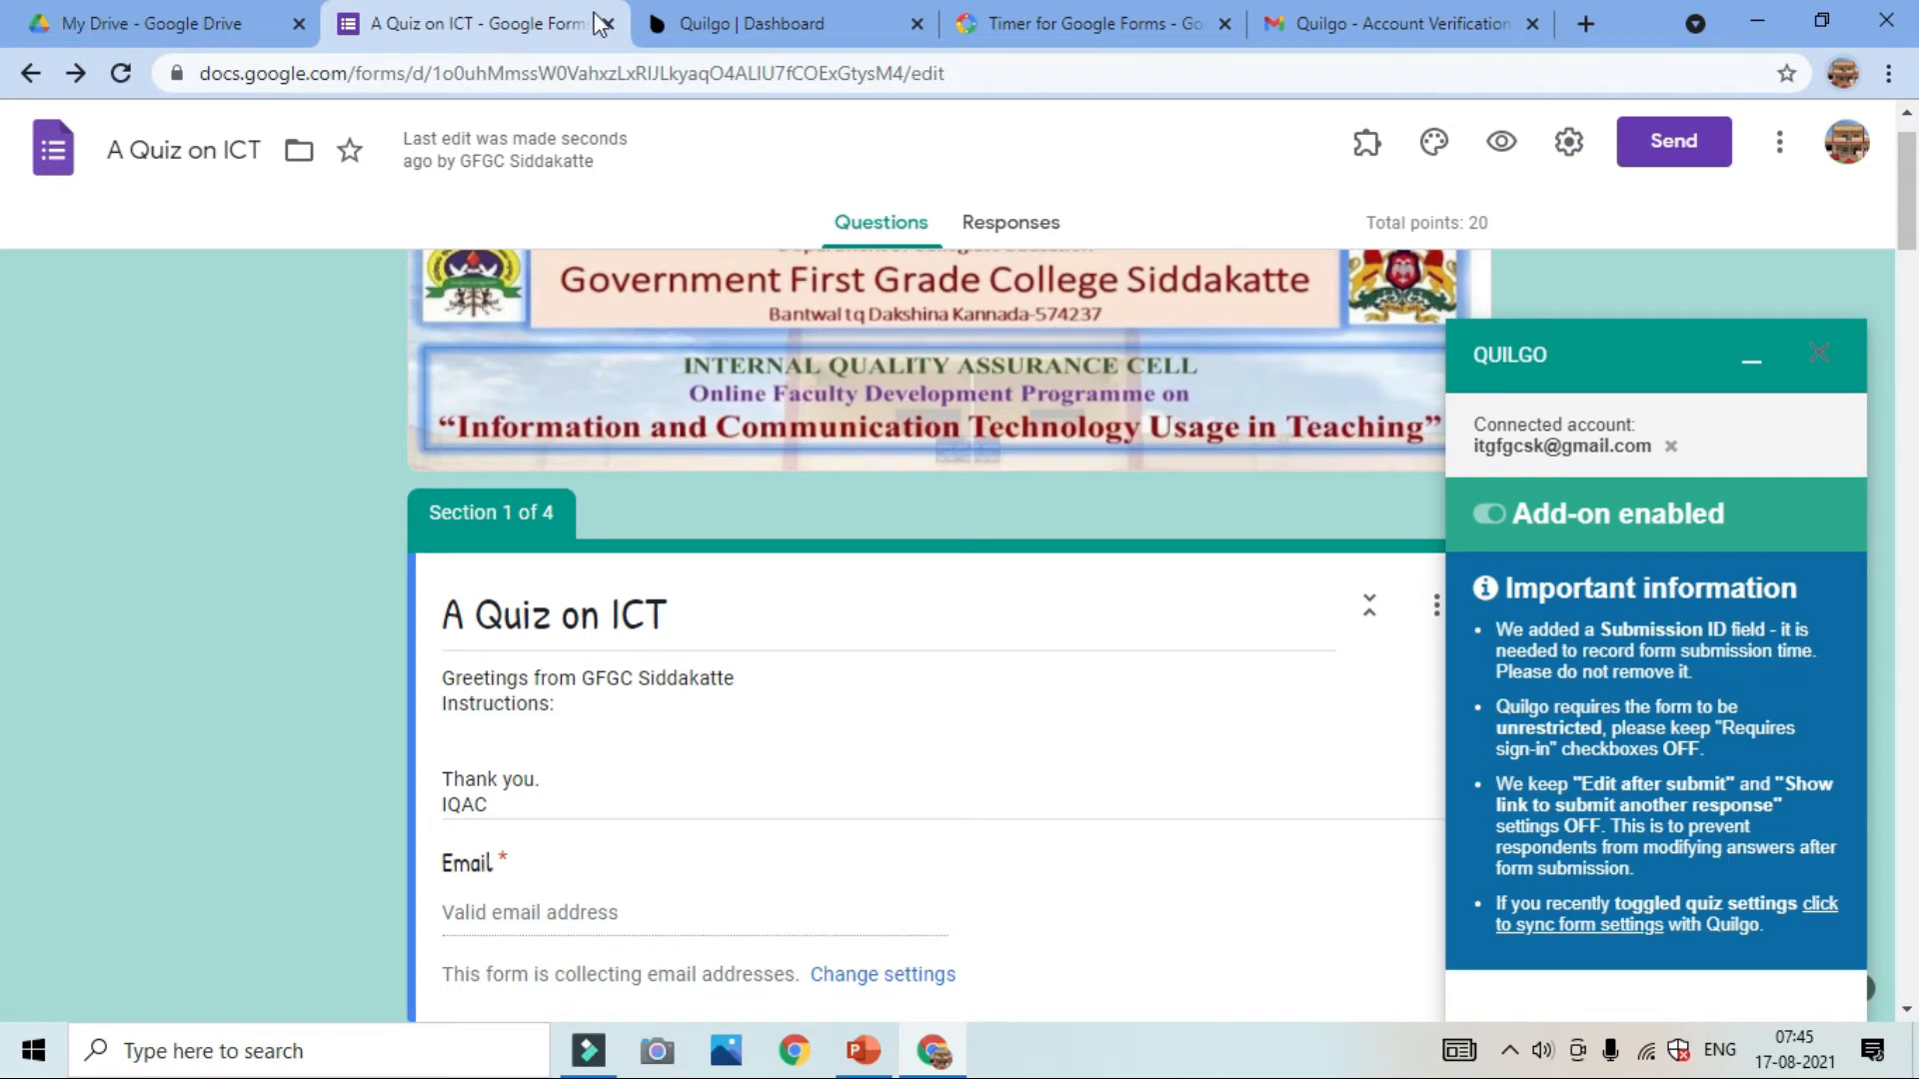
Switch to the Quilgo dashboard and start the 30-minute demo test of A Quiz on ICT, continuing with the current draft
{"action": "left_click", "coordinate": [725, 22]}
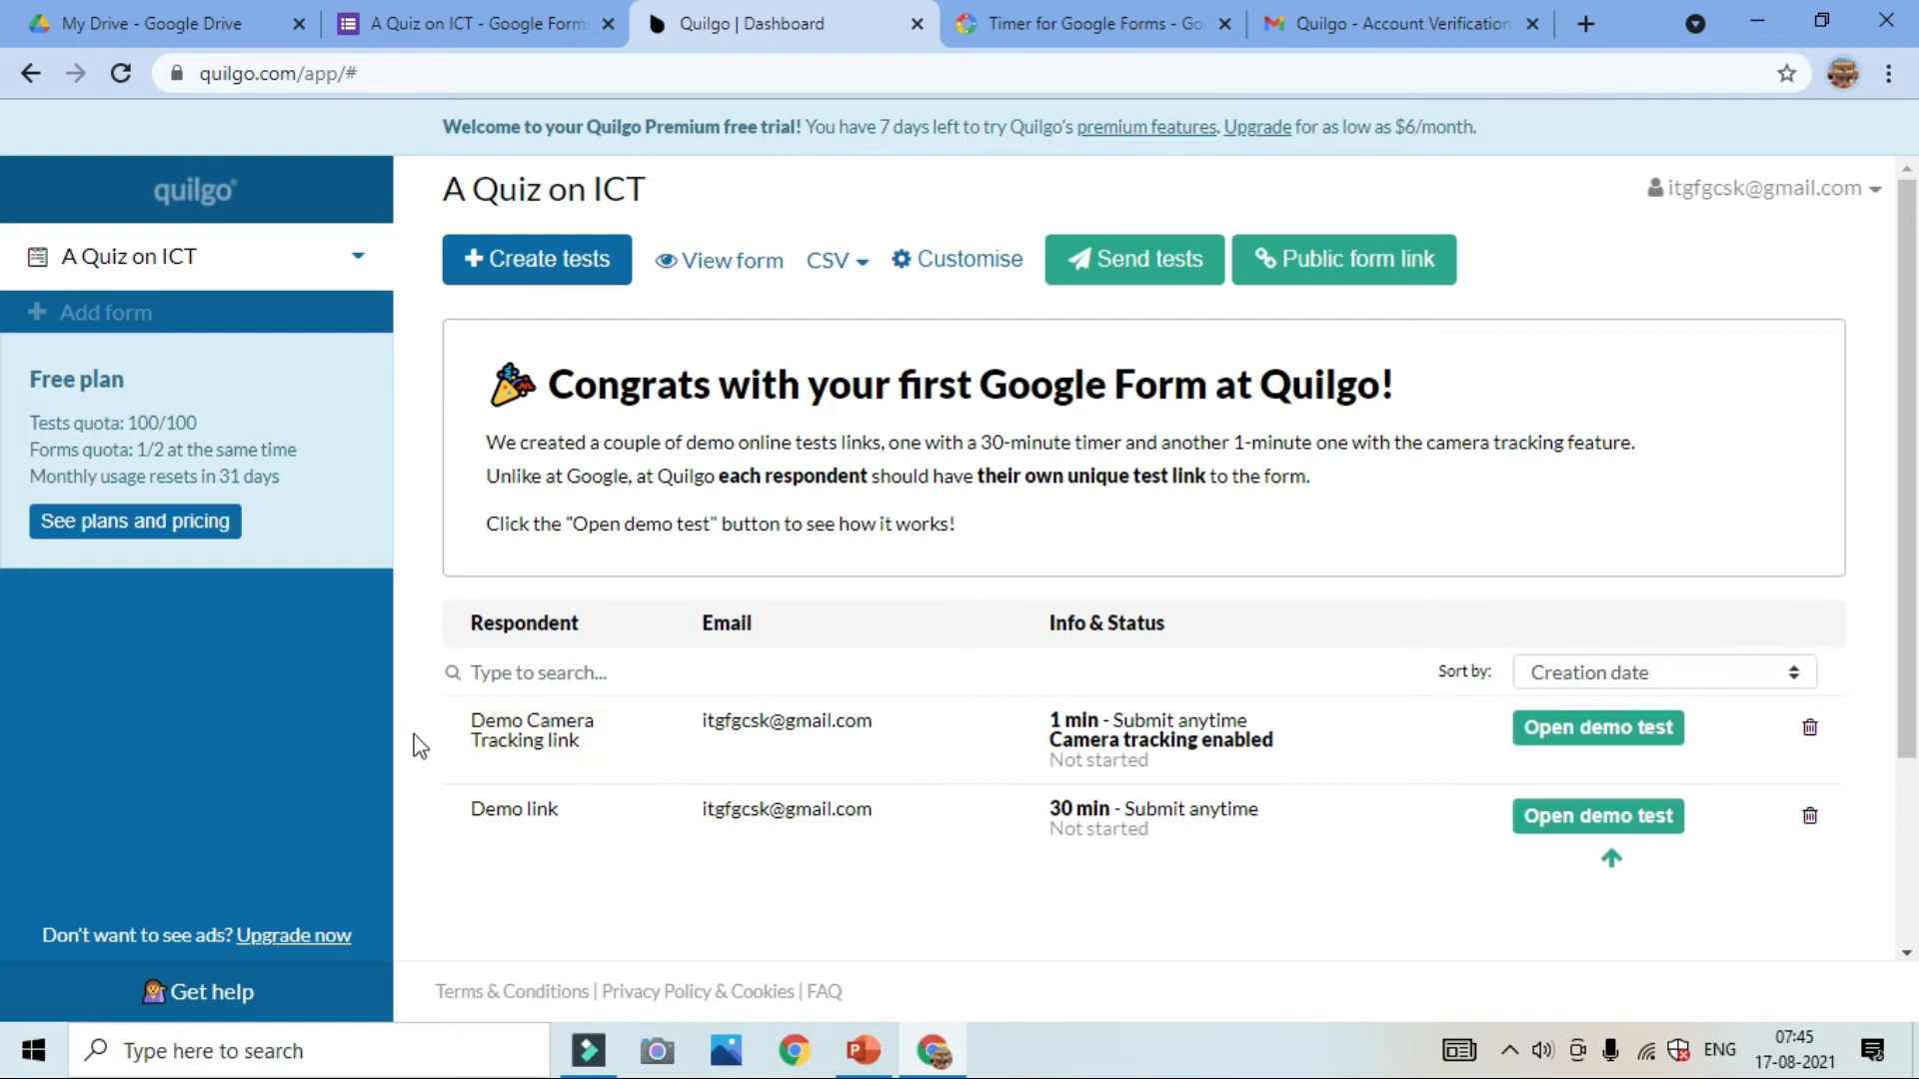
{"action": "left_click", "coordinate": [455, 732]}
{"action": "left_click", "coordinate": [608, 738]}
{"action": "left_click", "coordinate": [610, 808]}
{"action": "left_click", "coordinate": [1656, 822]}
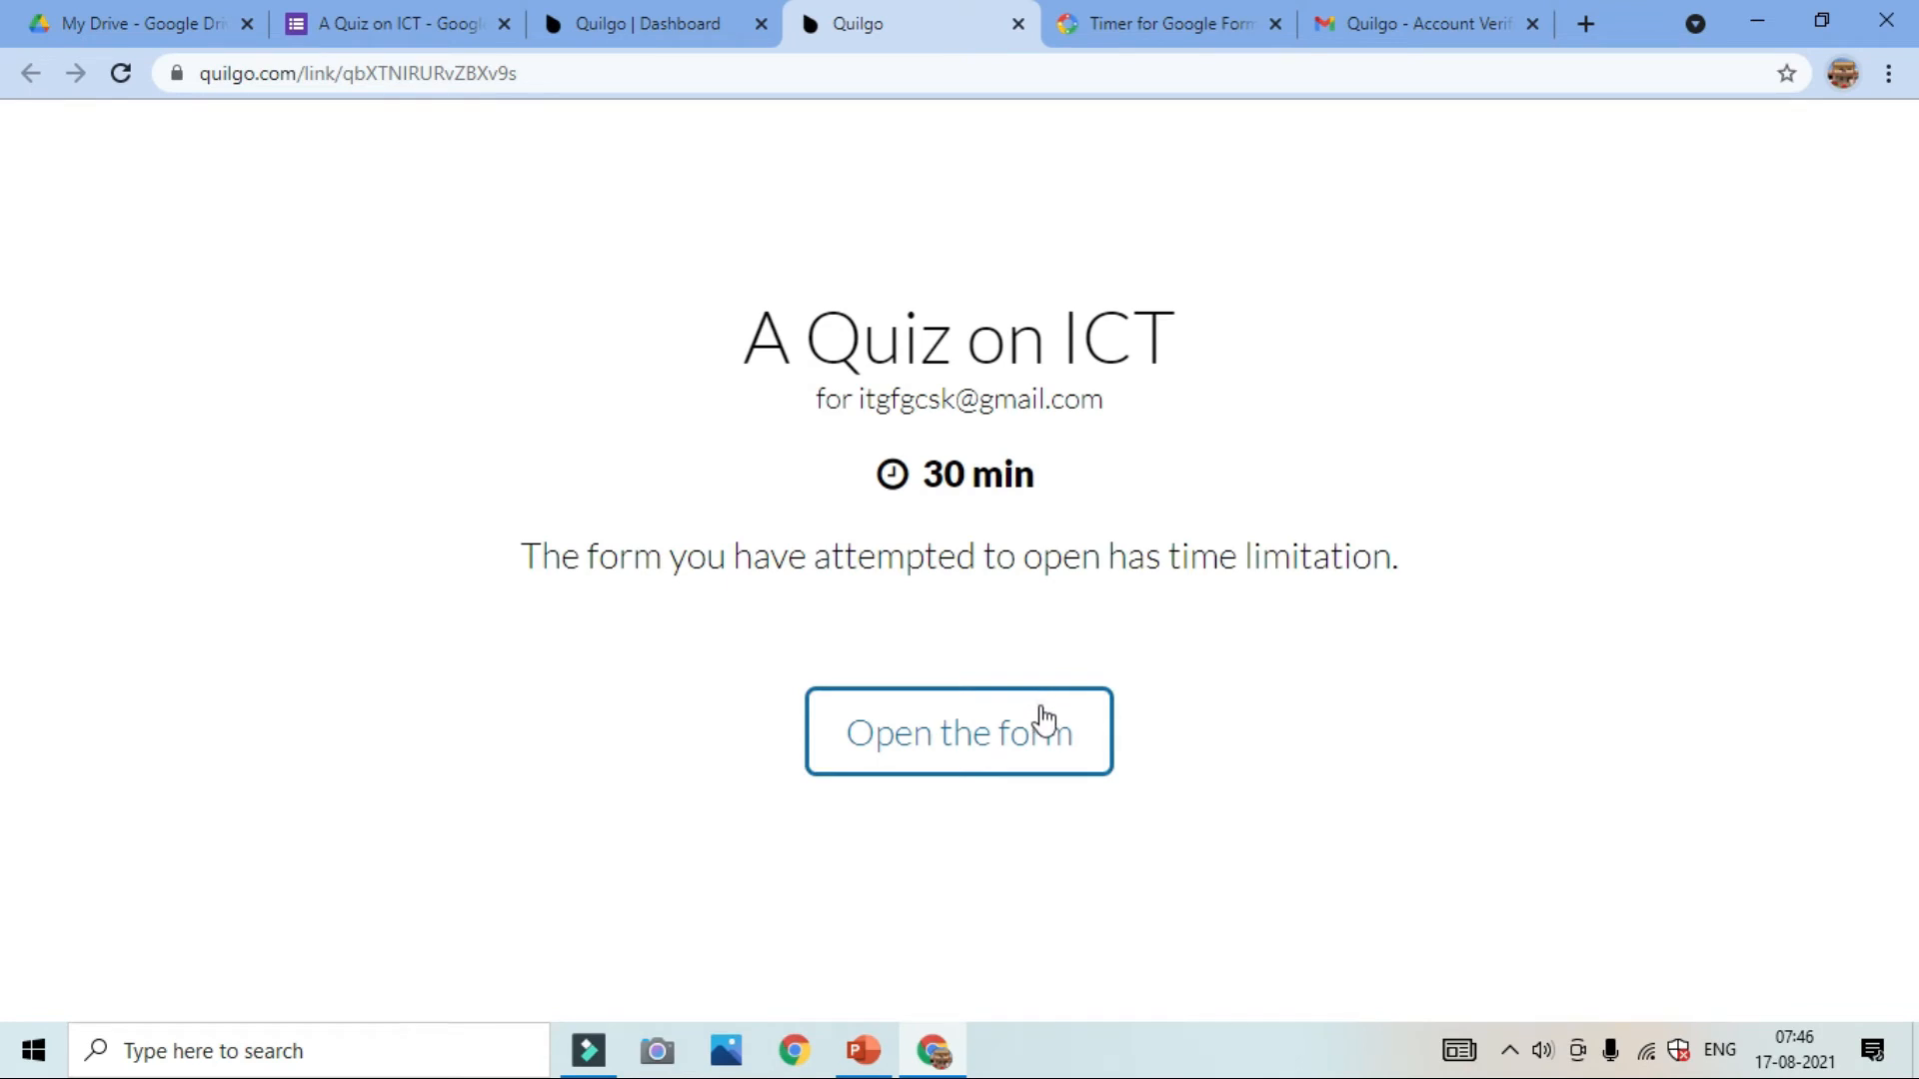
{"action": "left_click", "coordinate": [1044, 717]}
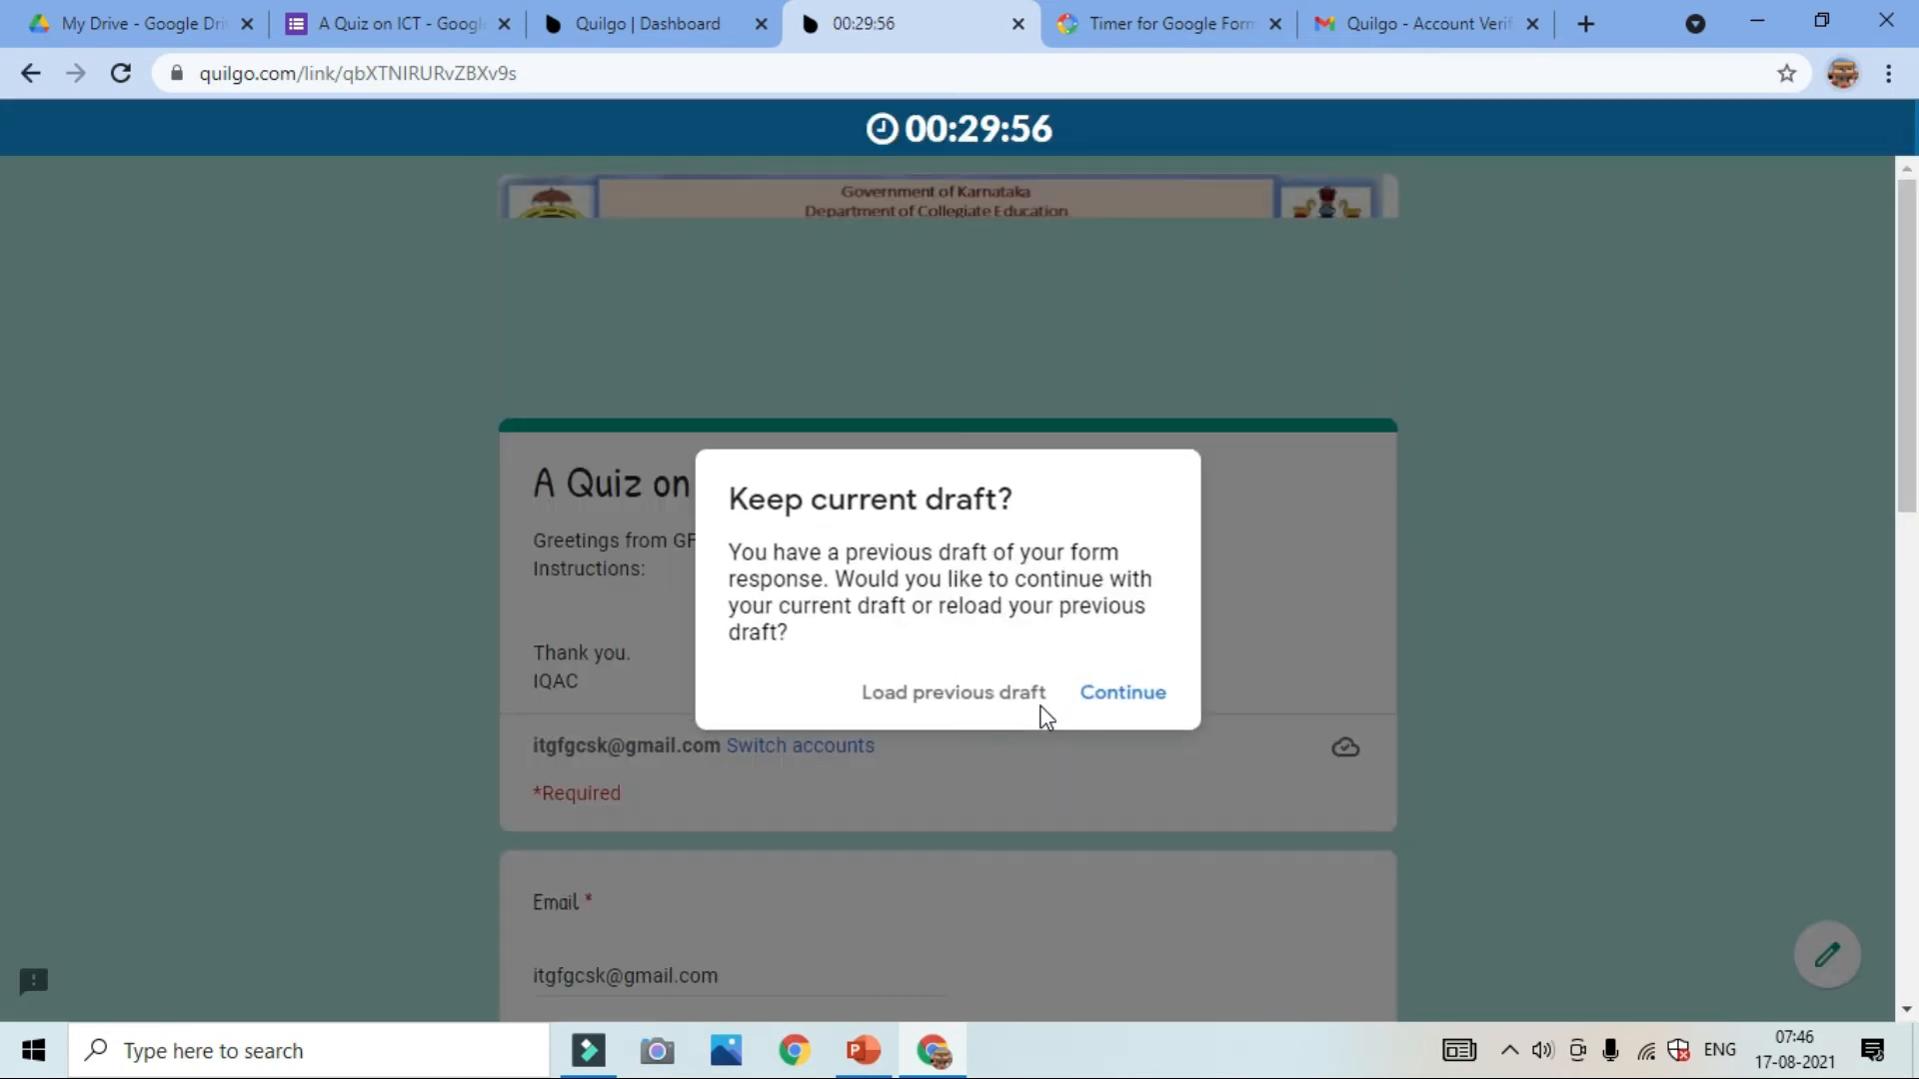
{"action": "left_click", "coordinate": [1128, 703]}
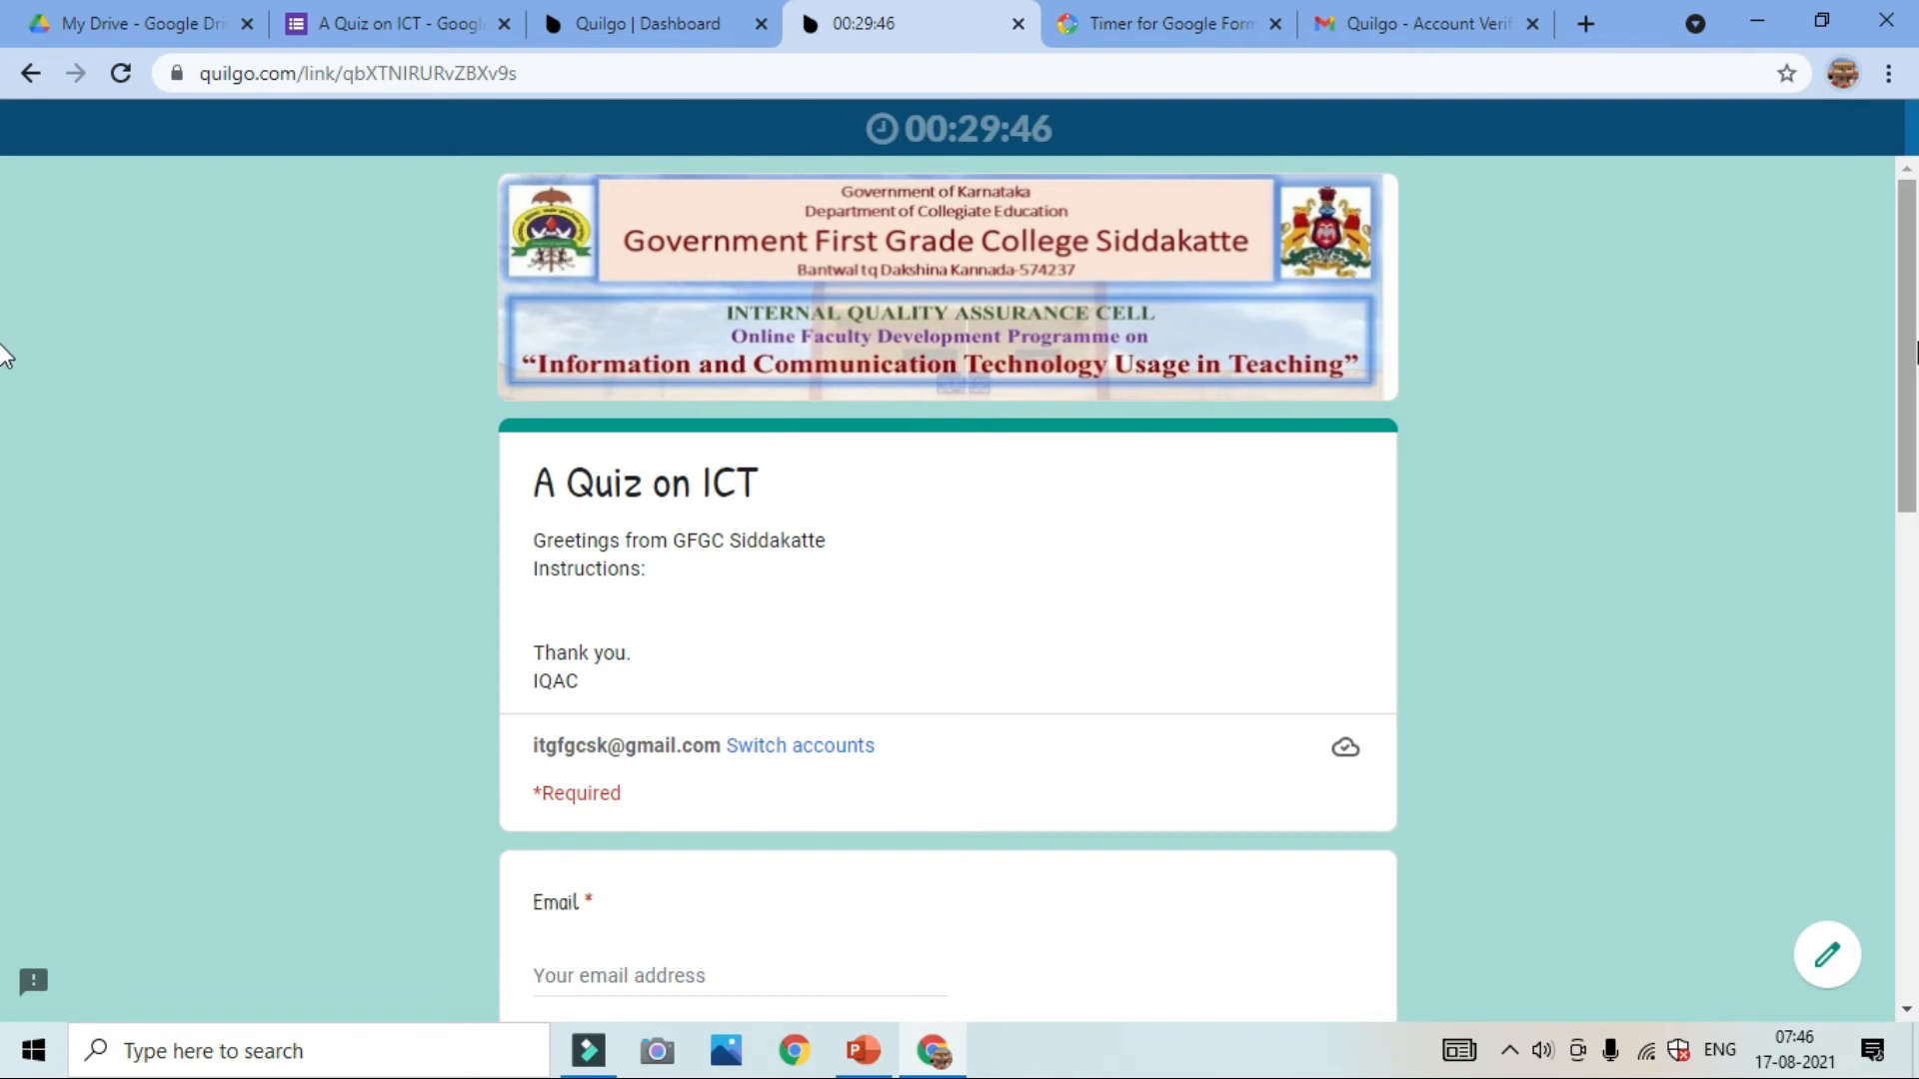
Look through the first page of the timed quiz under its countdown and close the demo test
{"action": "scroll", "coordinate": [5, 489], "scroll_direction": "down", "scroll_amount": 3}
{"action": "scroll", "coordinate": [5, 490], "scroll_direction": "down", "scroll_amount": 7}
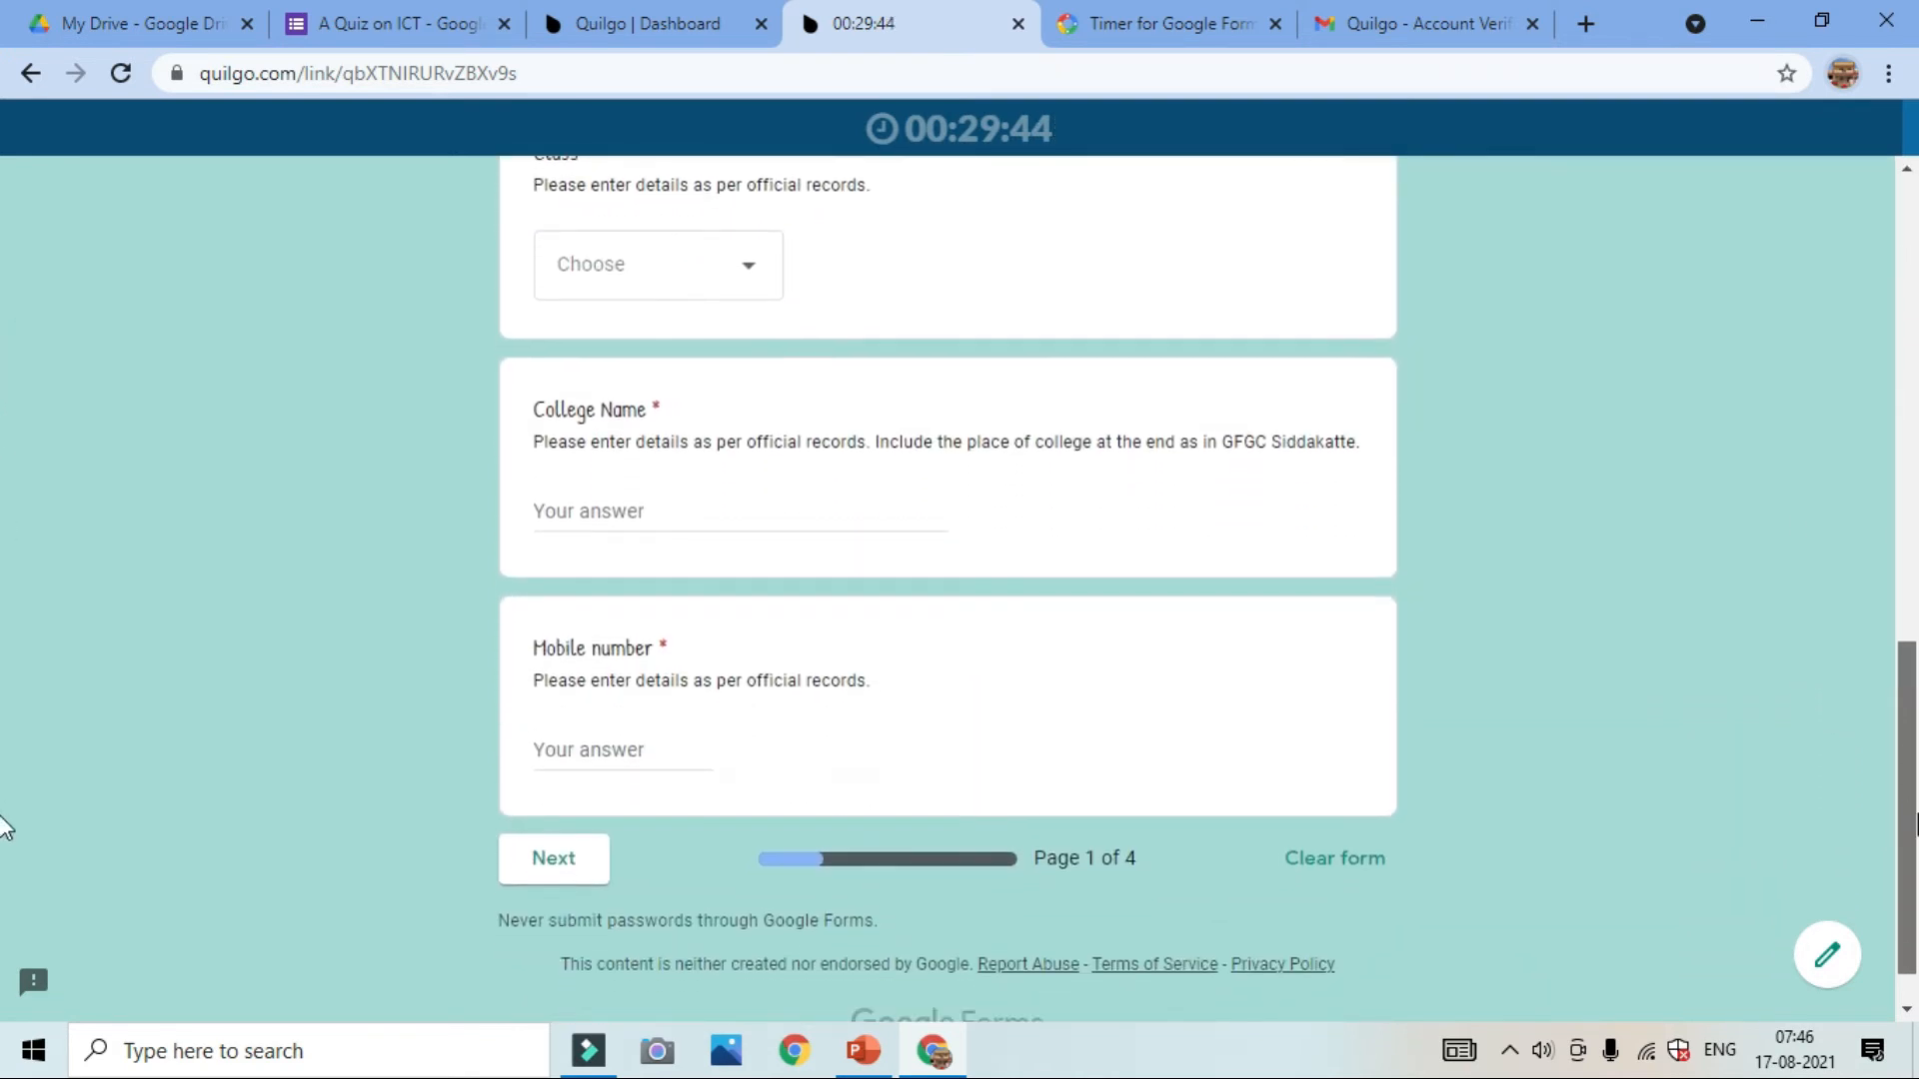
{"action": "scroll", "coordinate": [8, 819], "scroll_direction": "up", "scroll_amount": 3}
{"action": "scroll", "coordinate": [1878, 677], "scroll_direction": "up", "scroll_amount": 9}
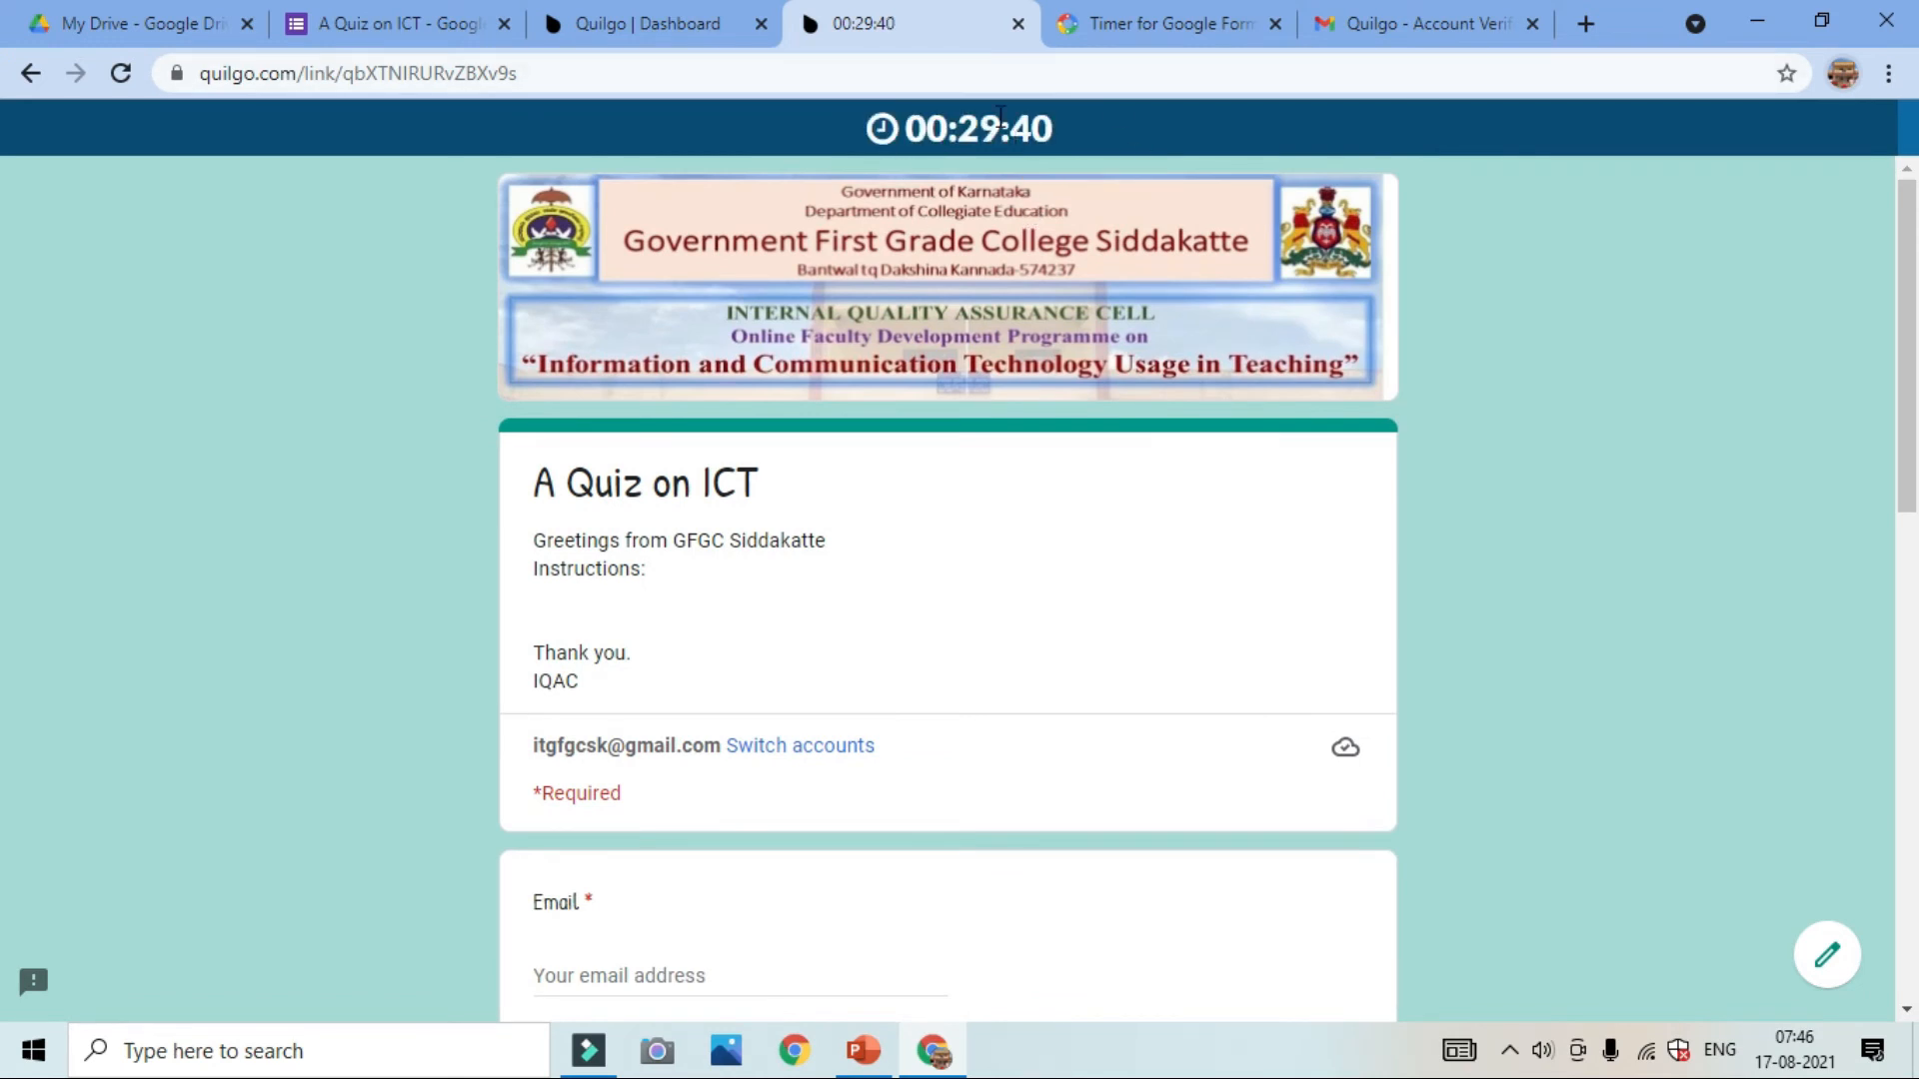
{"action": "left_click", "coordinate": [1016, 26]}
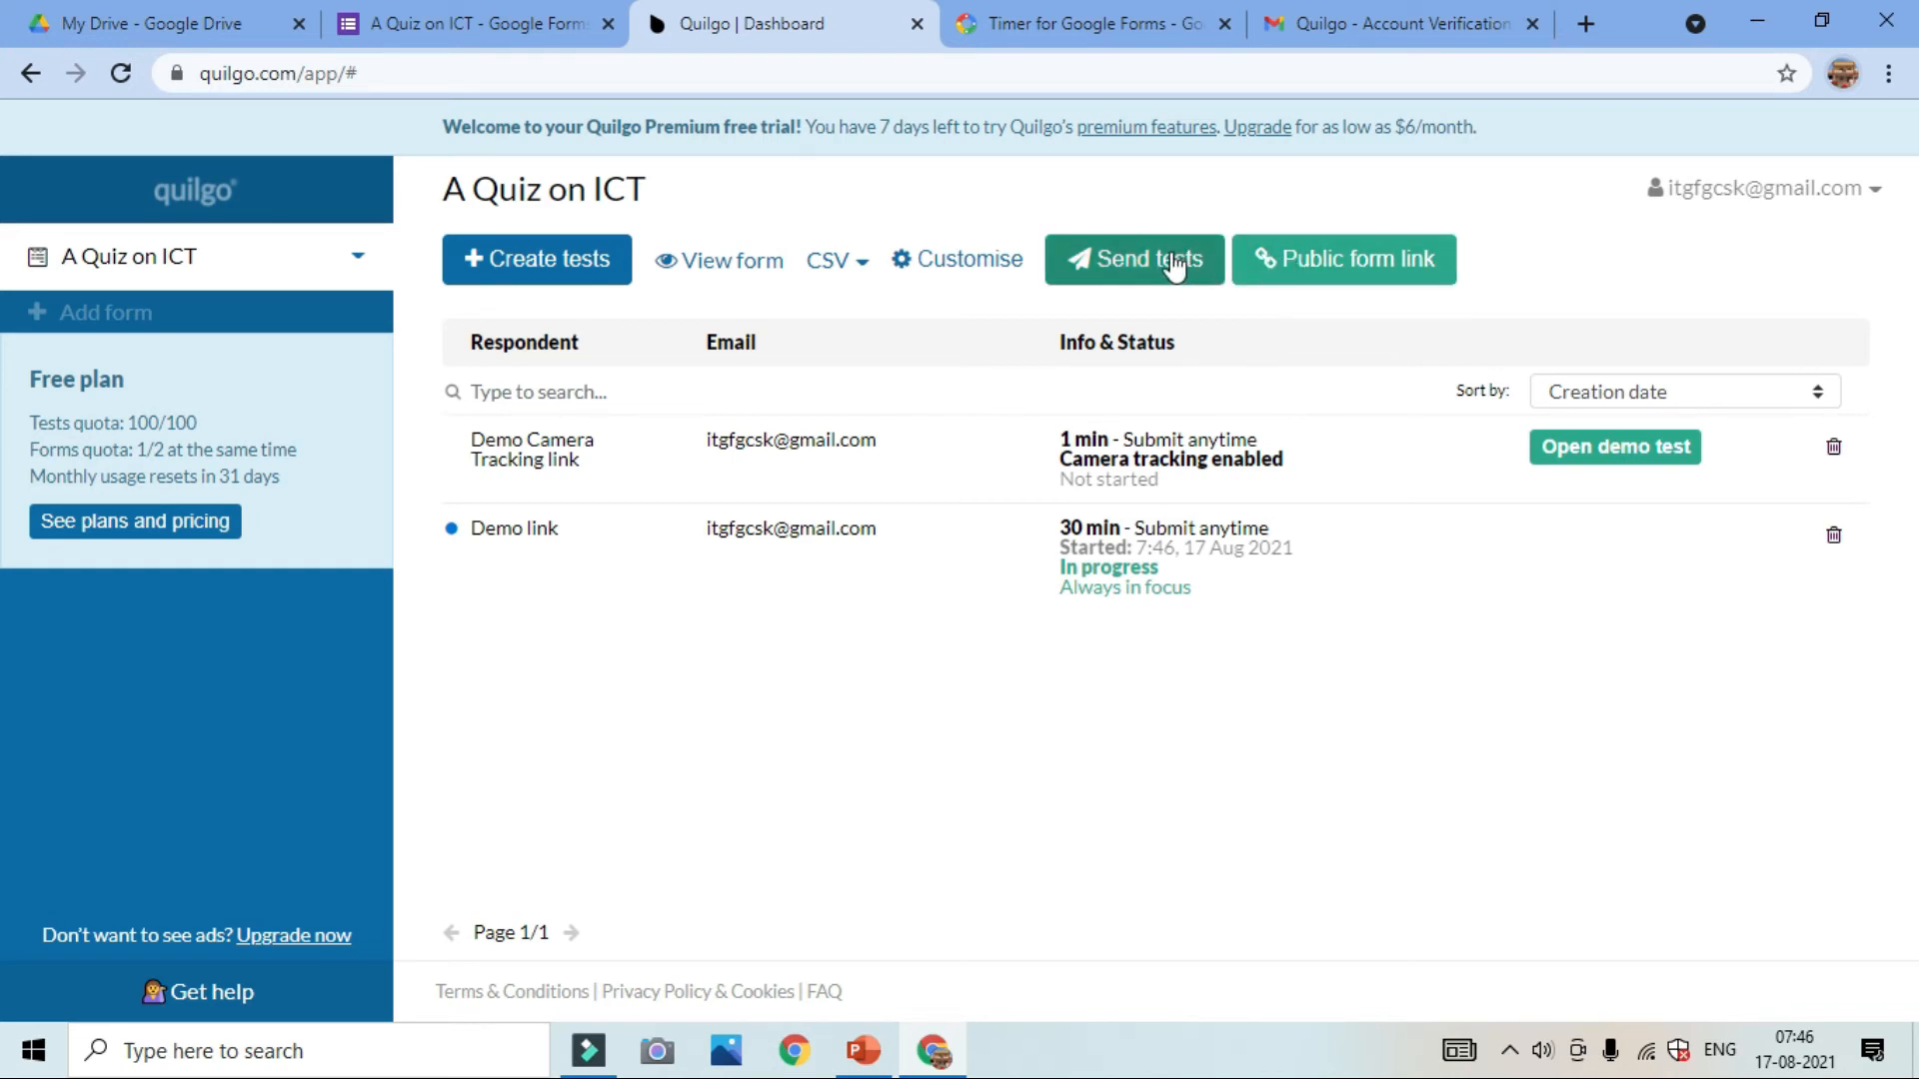
Copy the public form link of A Quiz on ICT from the Quilgo dashboard
{"action": "left_click", "coordinate": [1337, 271]}
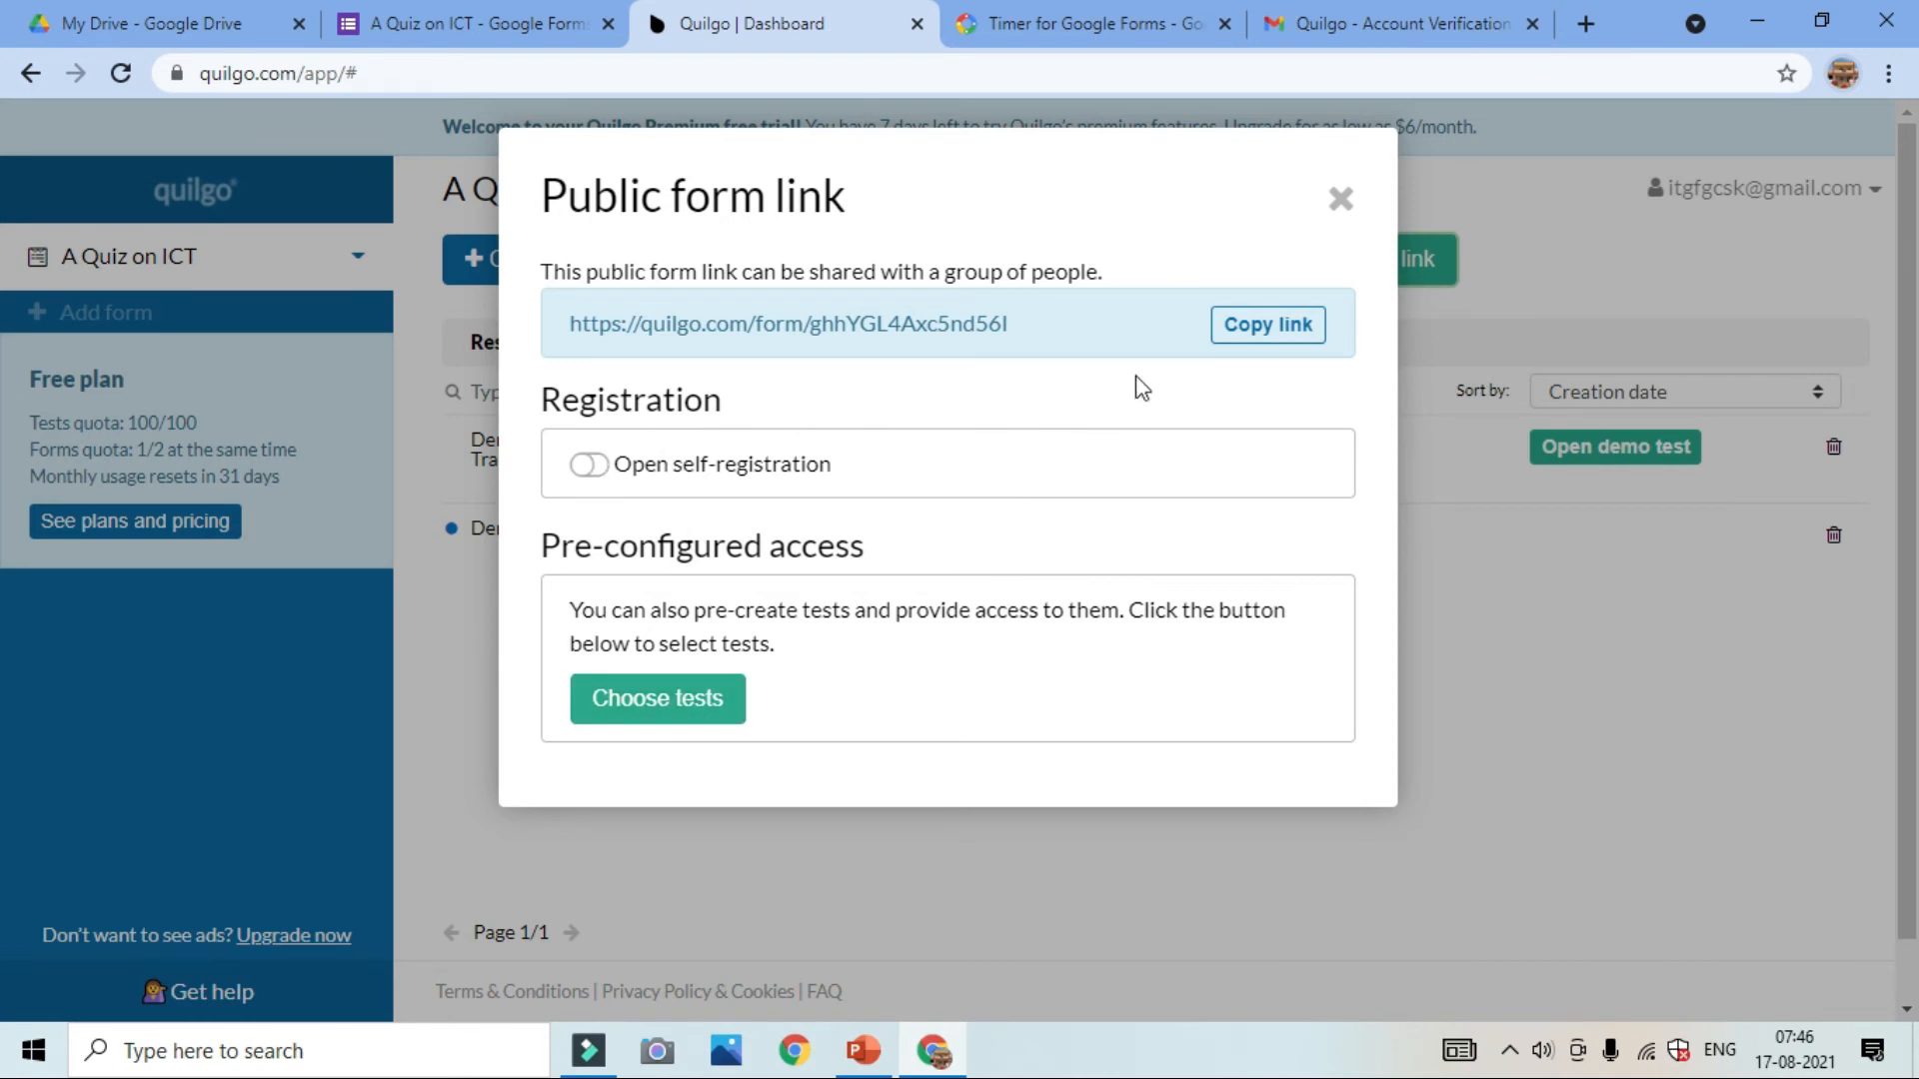
{"action": "left_click", "coordinate": [1302, 331]}
{"action": "left_click", "coordinate": [1340, 198]}
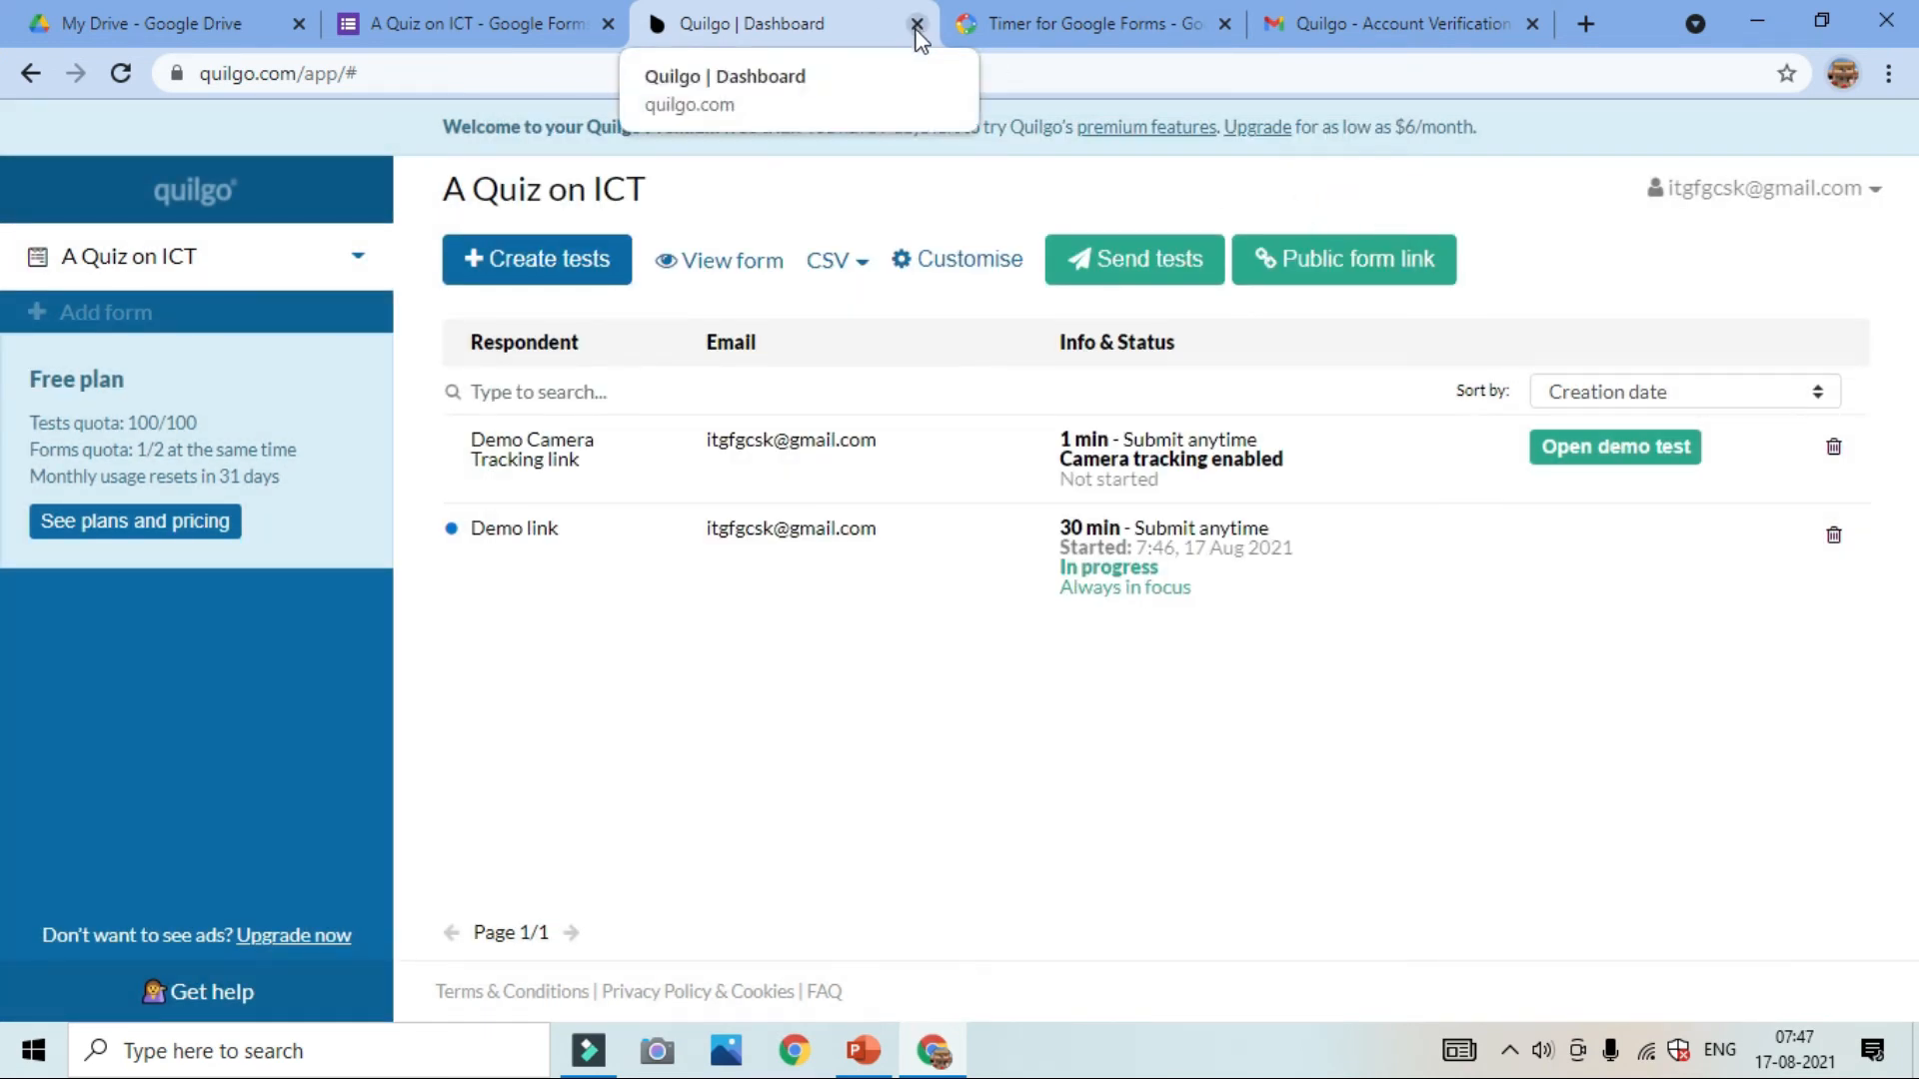
Return to the form editor, close the Quilgo, Timer for Google Forms and Gmail pages, and dismiss the Quilgo add-on window
{"action": "left_click", "coordinate": [496, 12]}
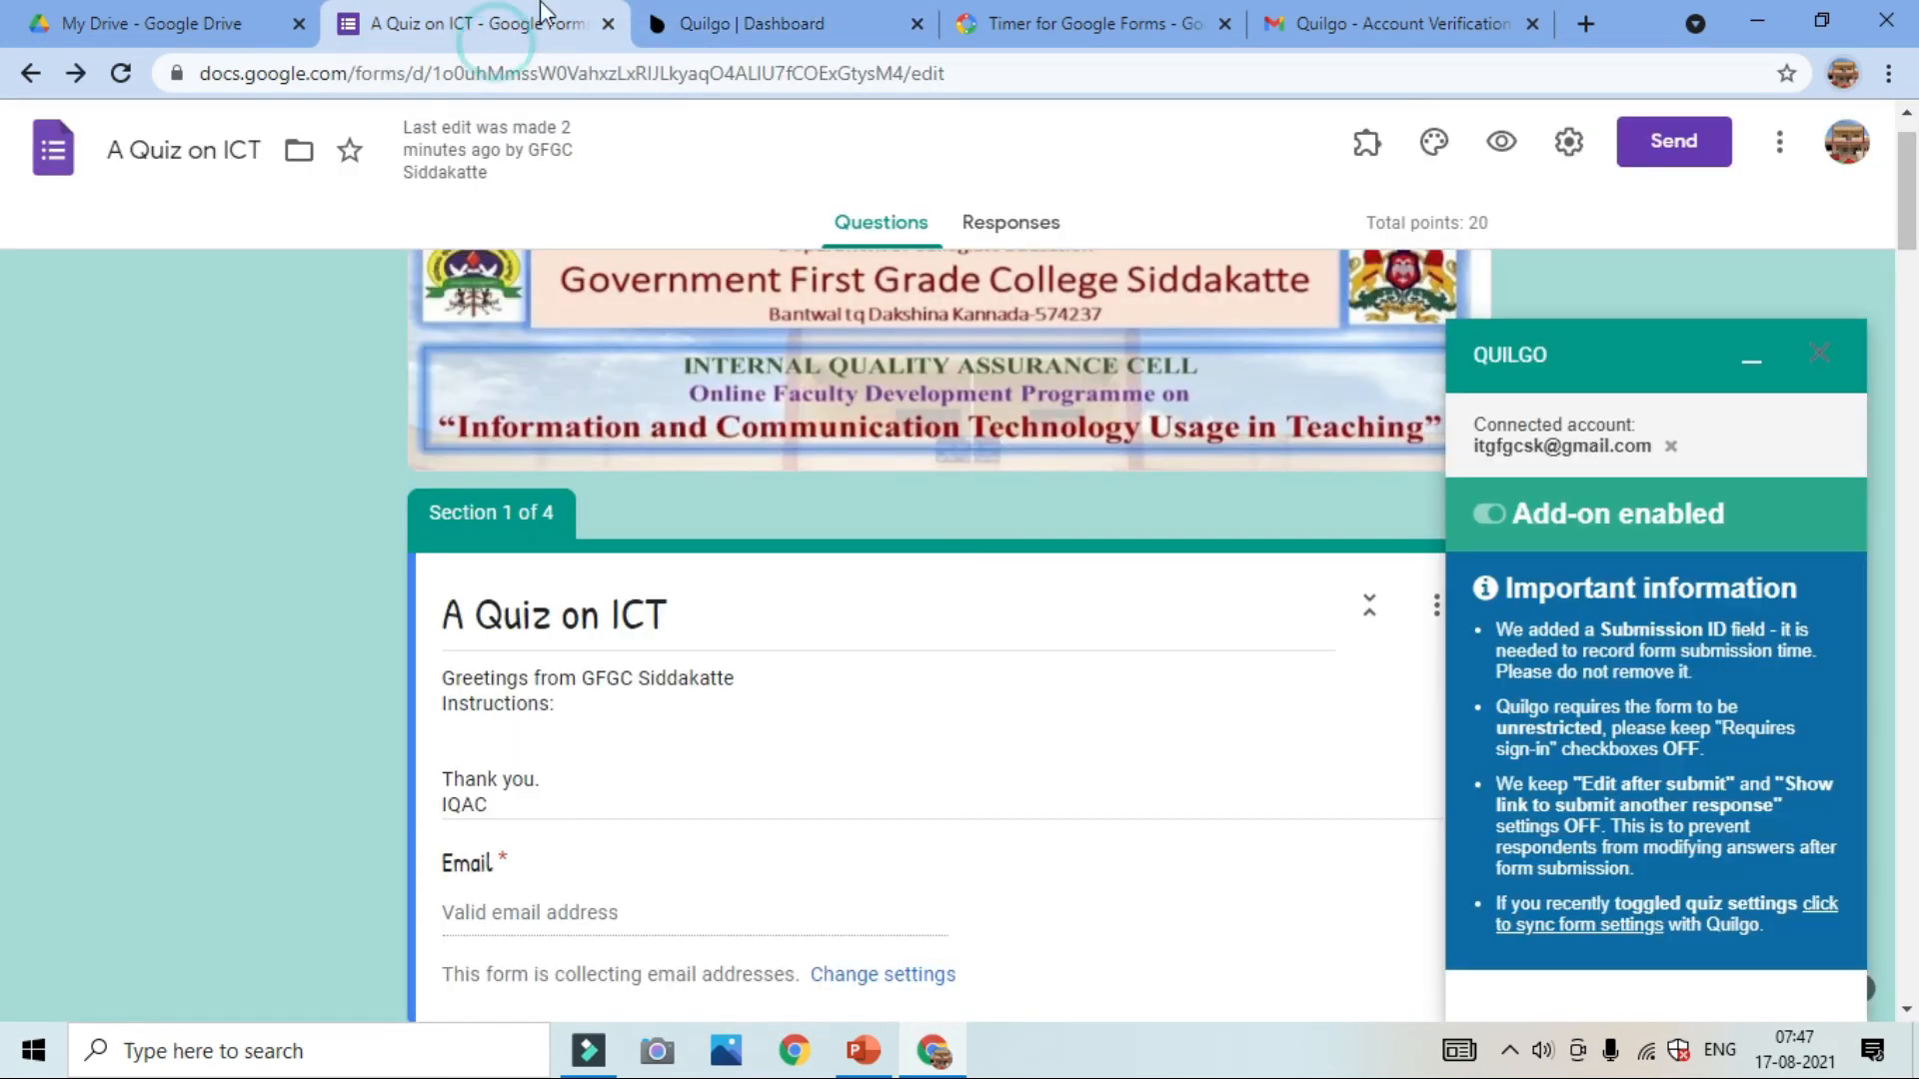
{"action": "left_click", "coordinate": [916, 23]}
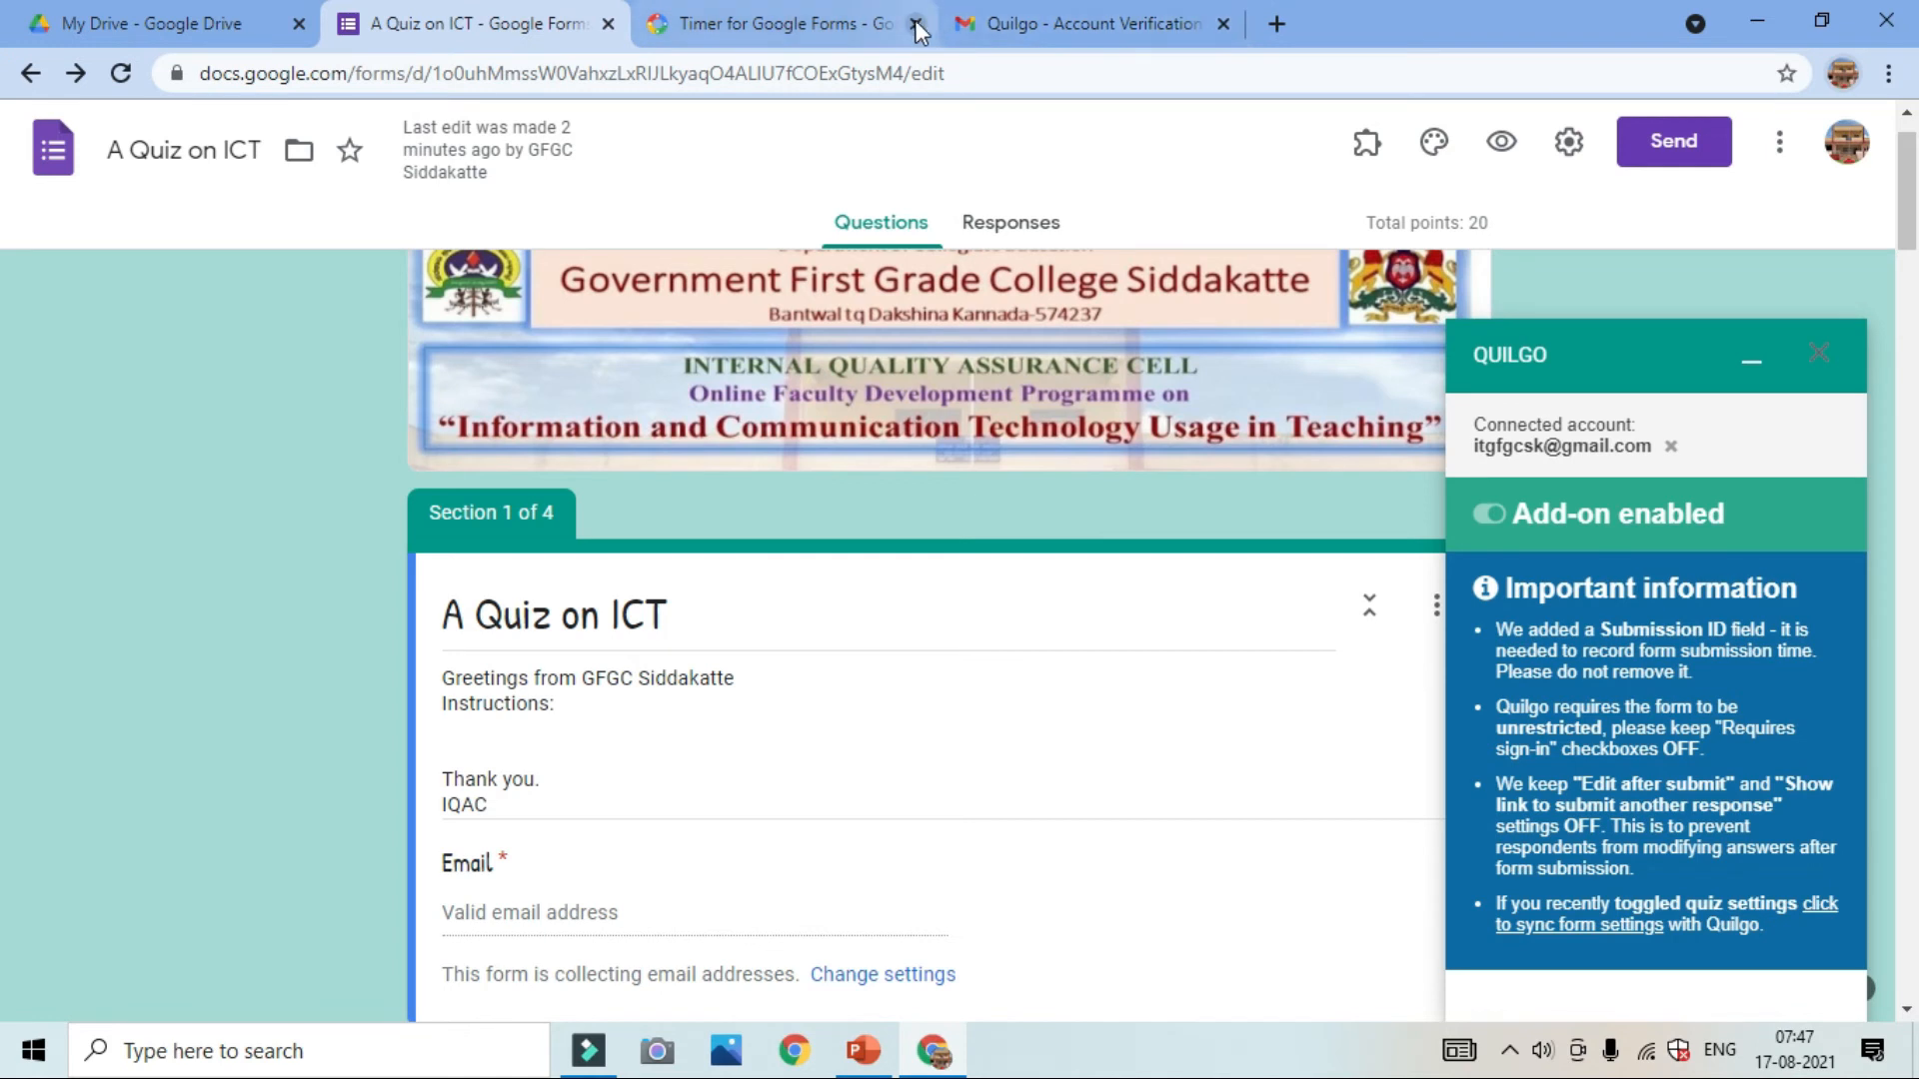
{"action": "left_click", "coordinate": [927, 23]}
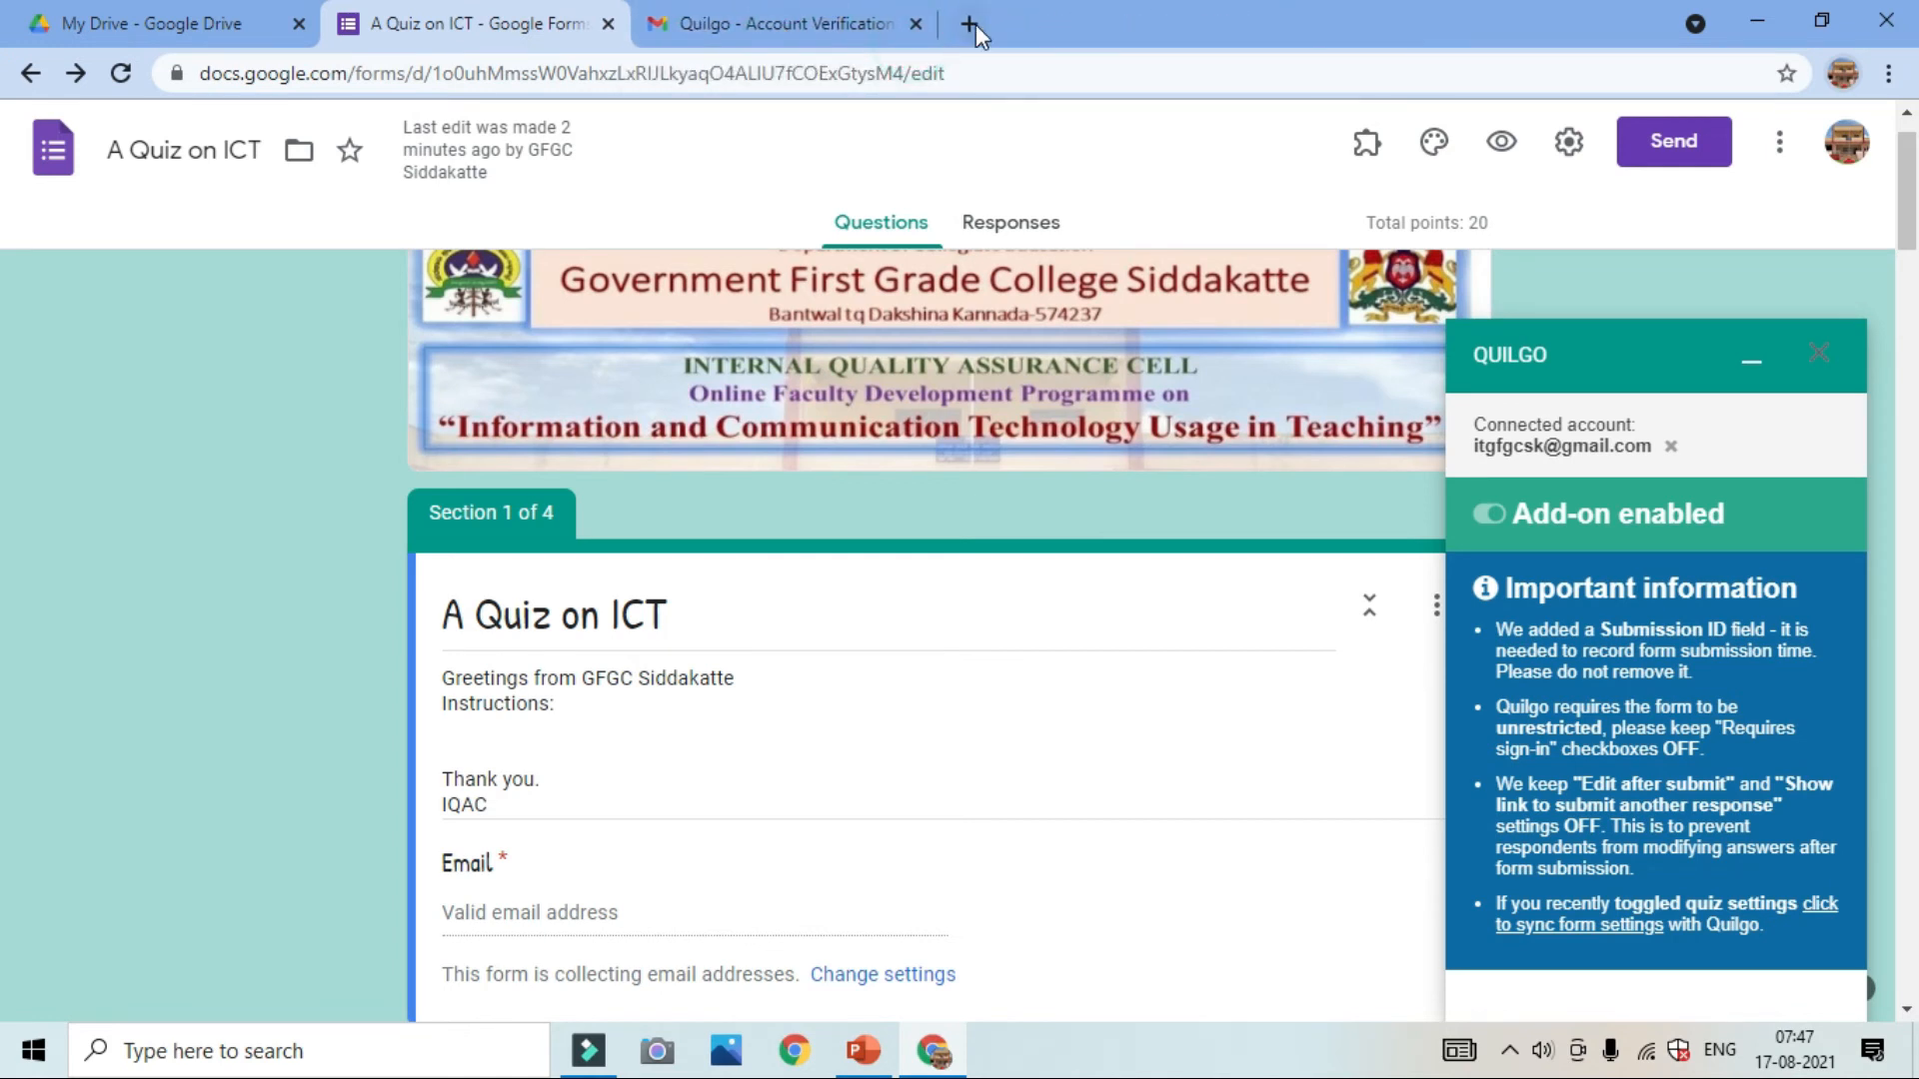
{"action": "left_click", "coordinate": [915, 23]}
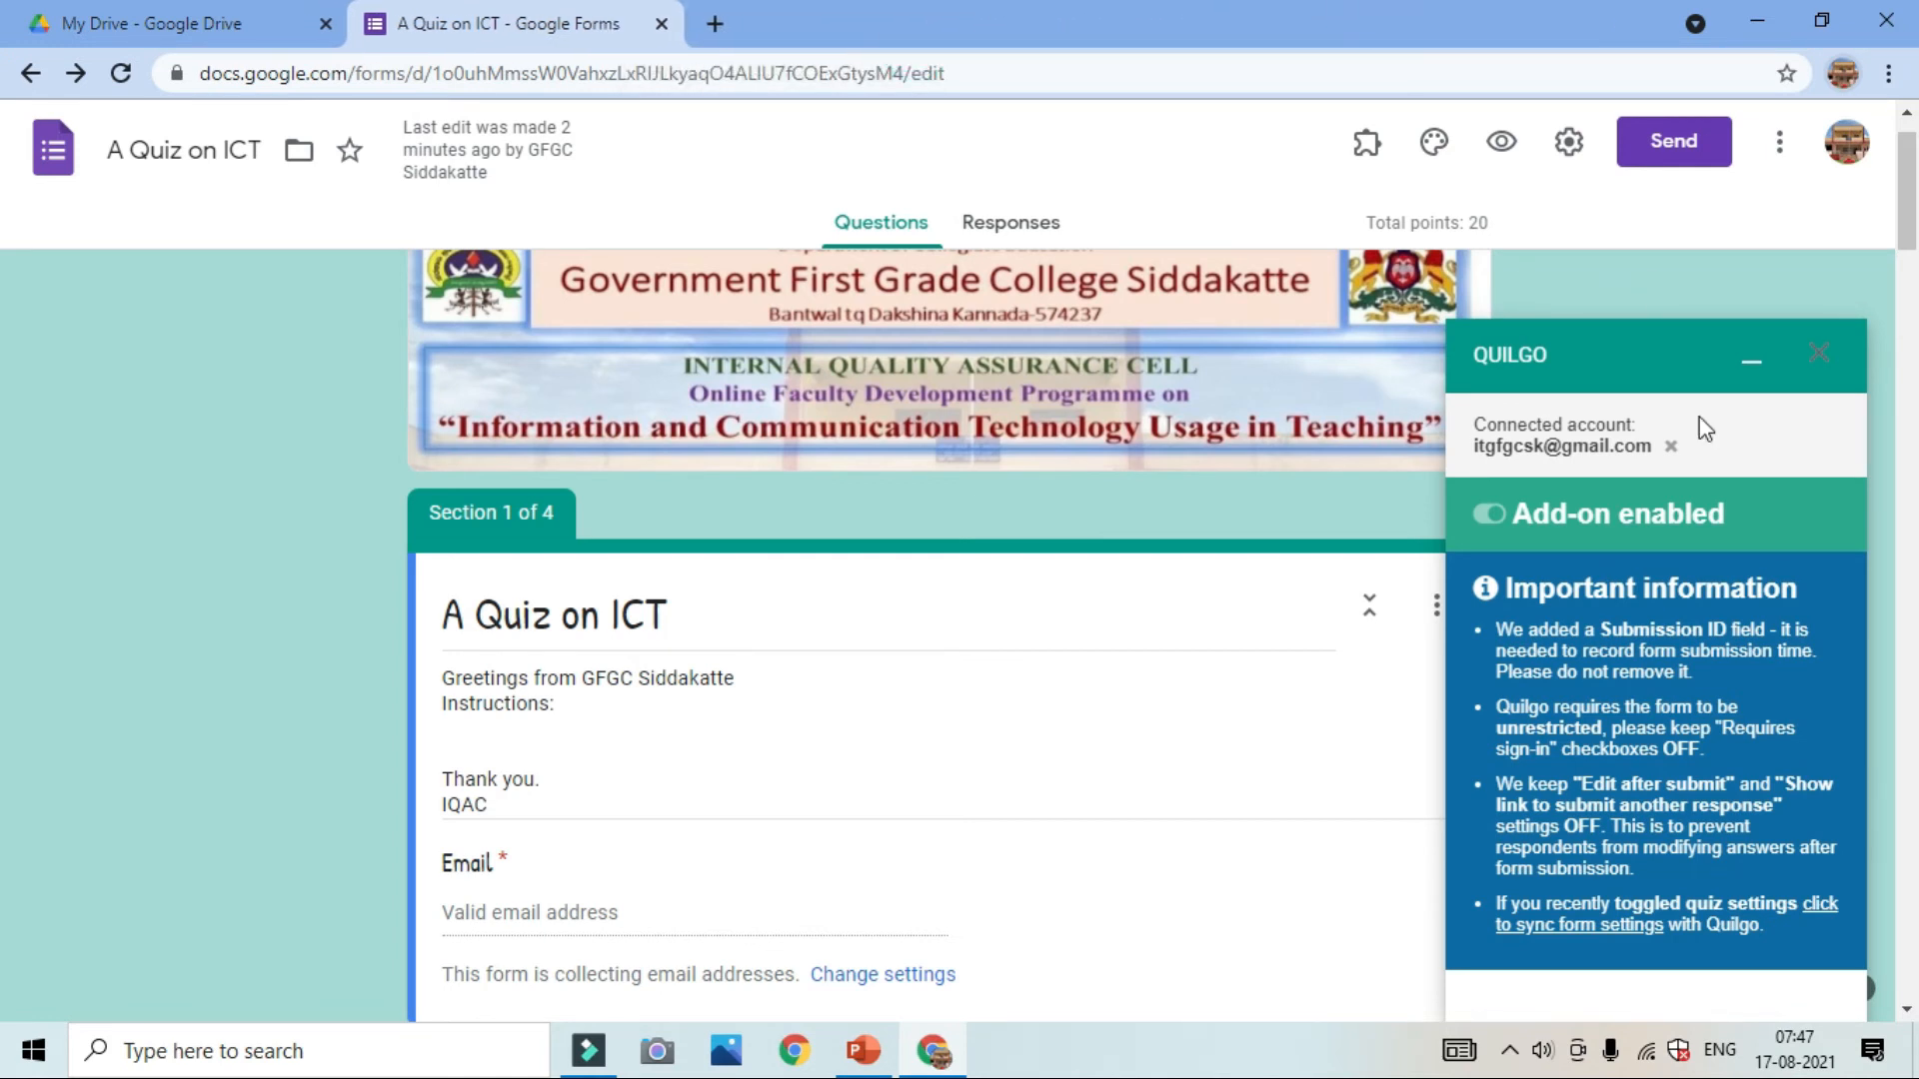
{"action": "left_click", "coordinate": [1819, 352]}
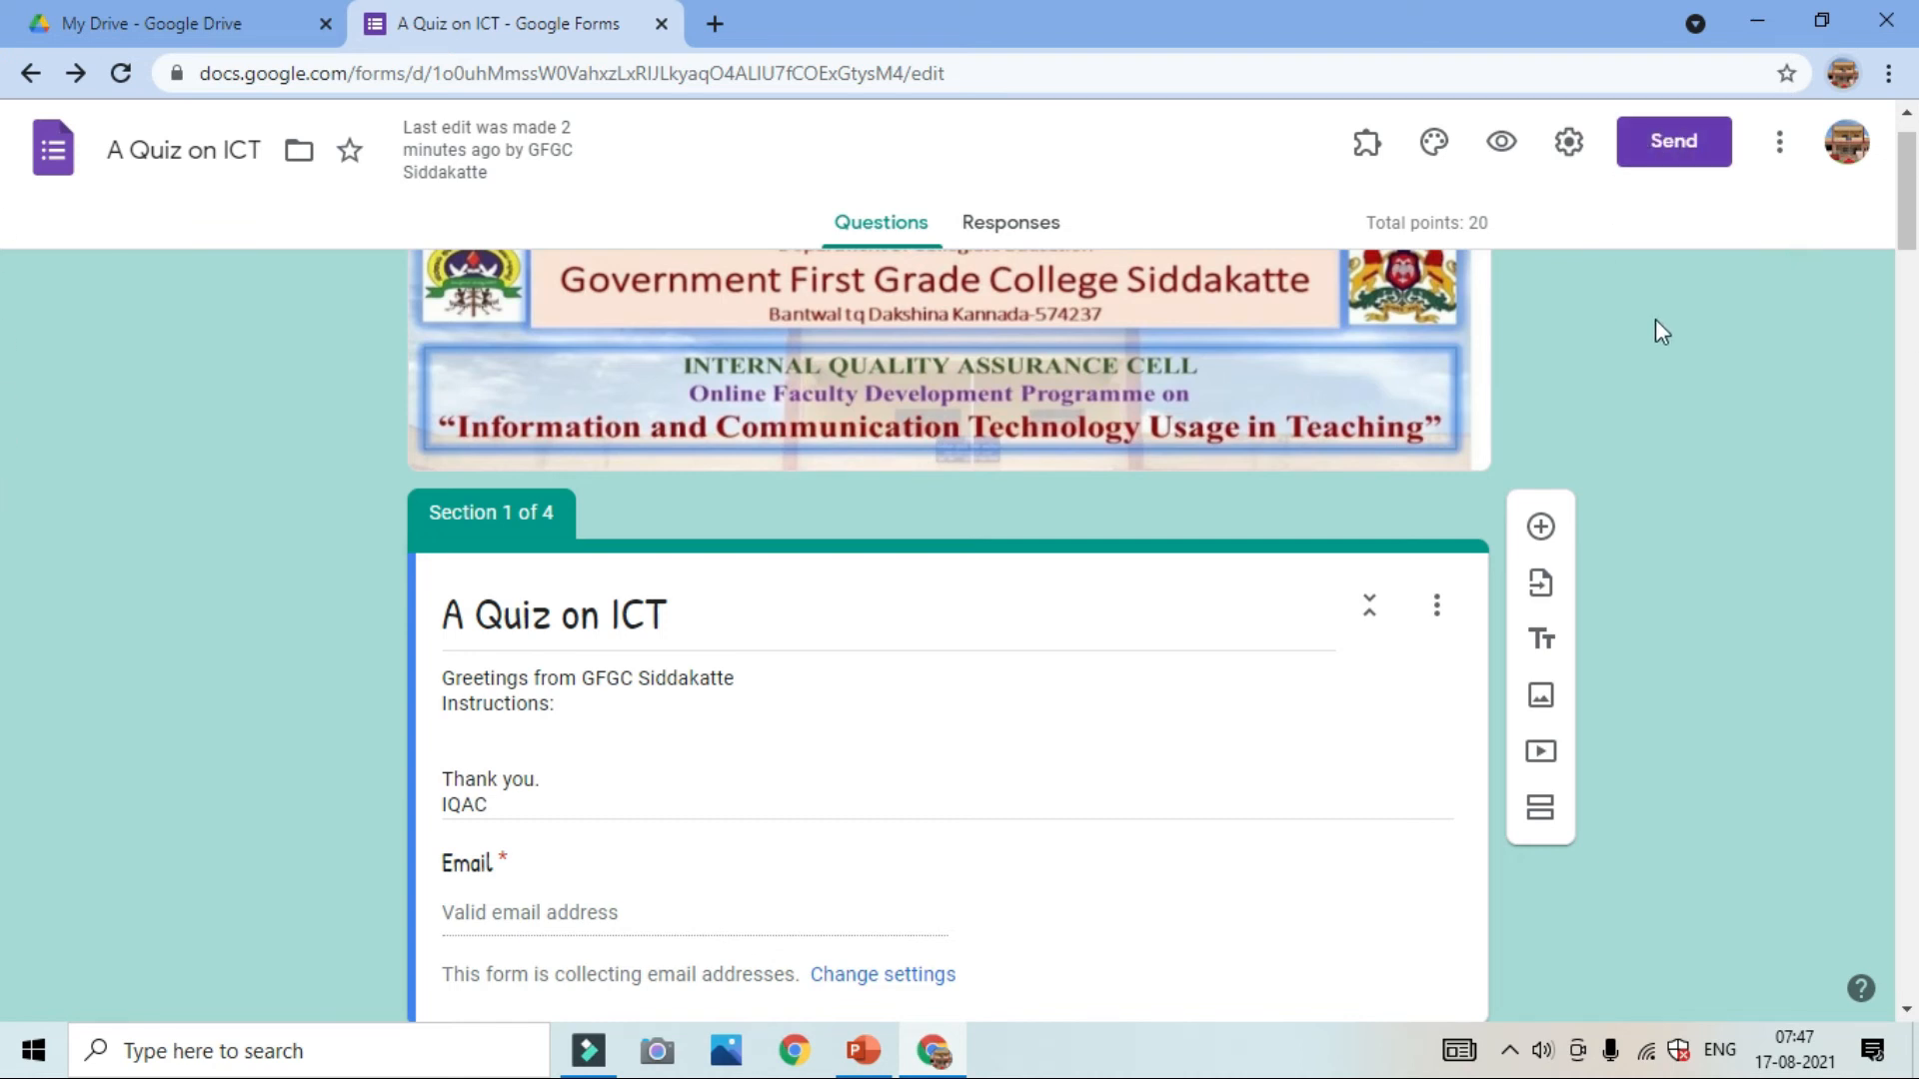
Enable Shuffle question order in the form's presentation settings and save the settings
{"action": "left_click", "coordinate": [1566, 143]}
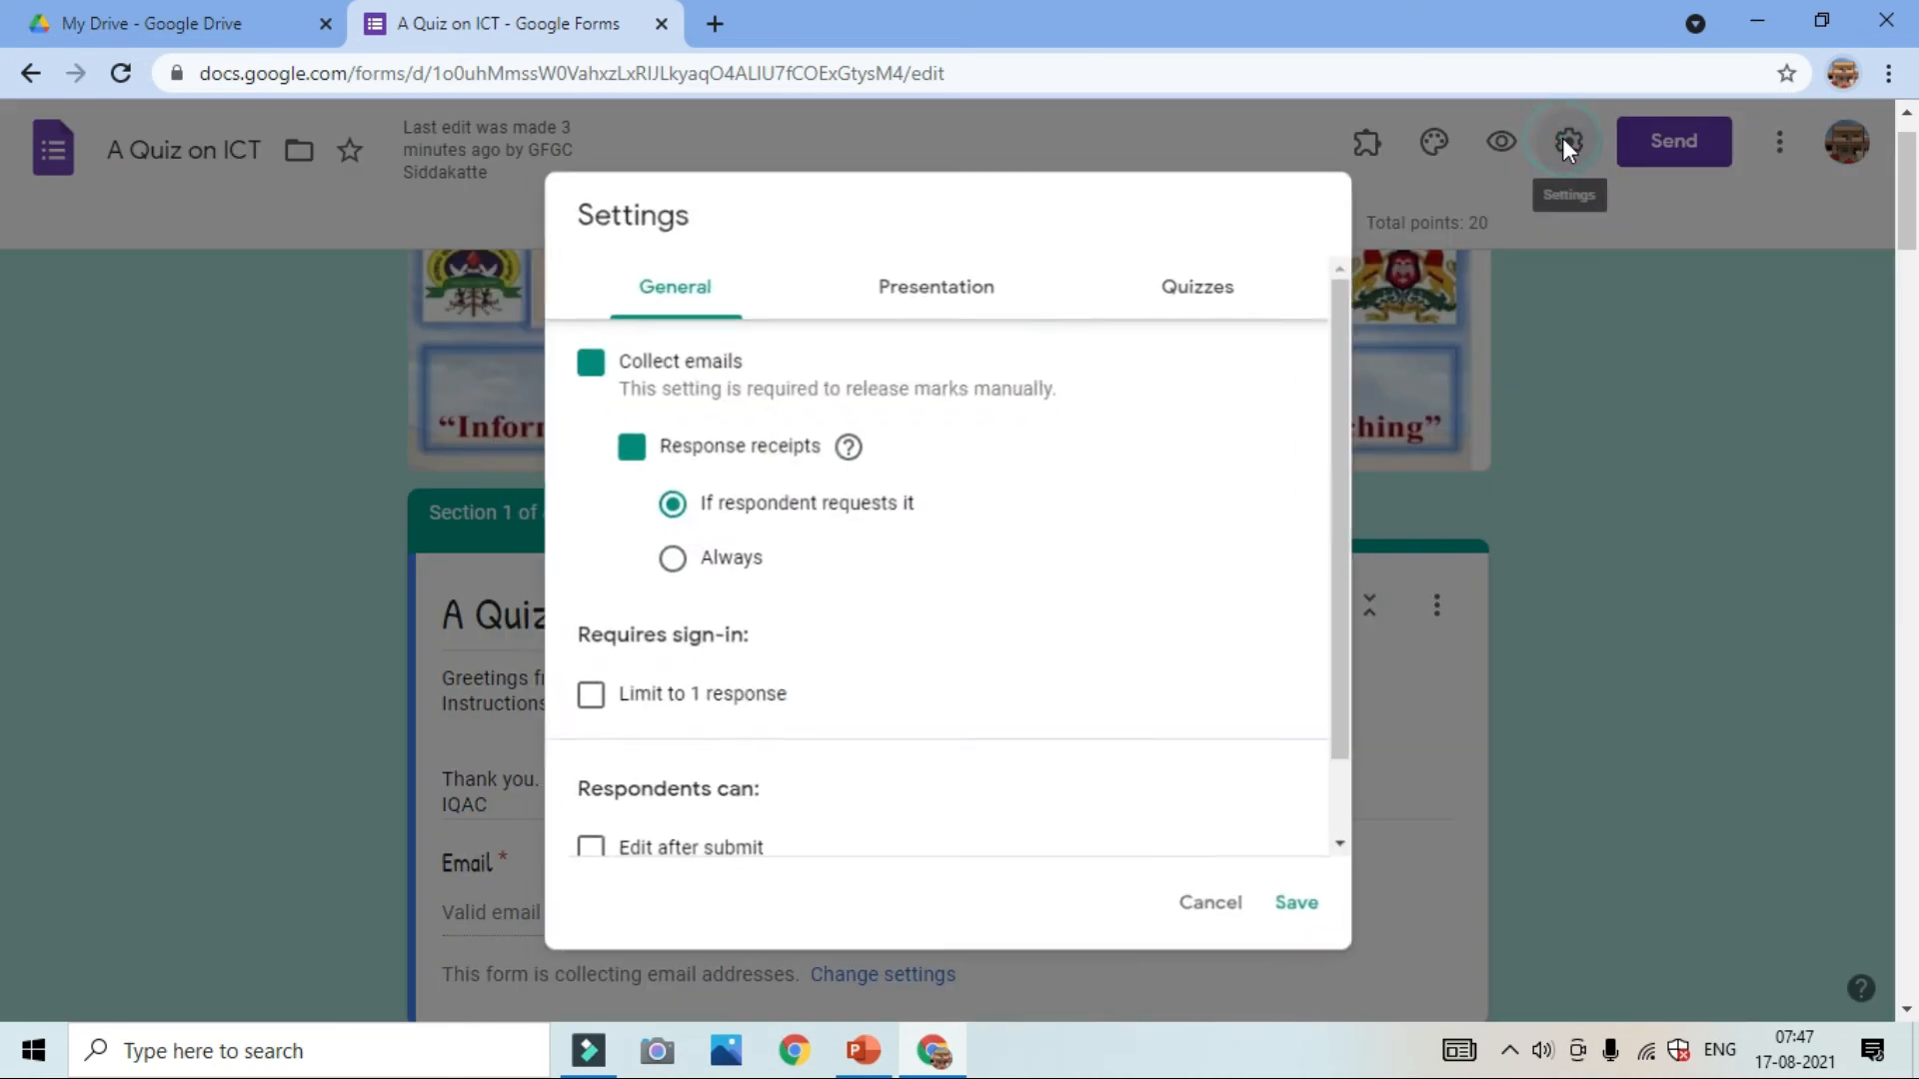
{"action": "left_click", "coordinate": [1192, 290]}
{"action": "left_click", "coordinate": [935, 278]}
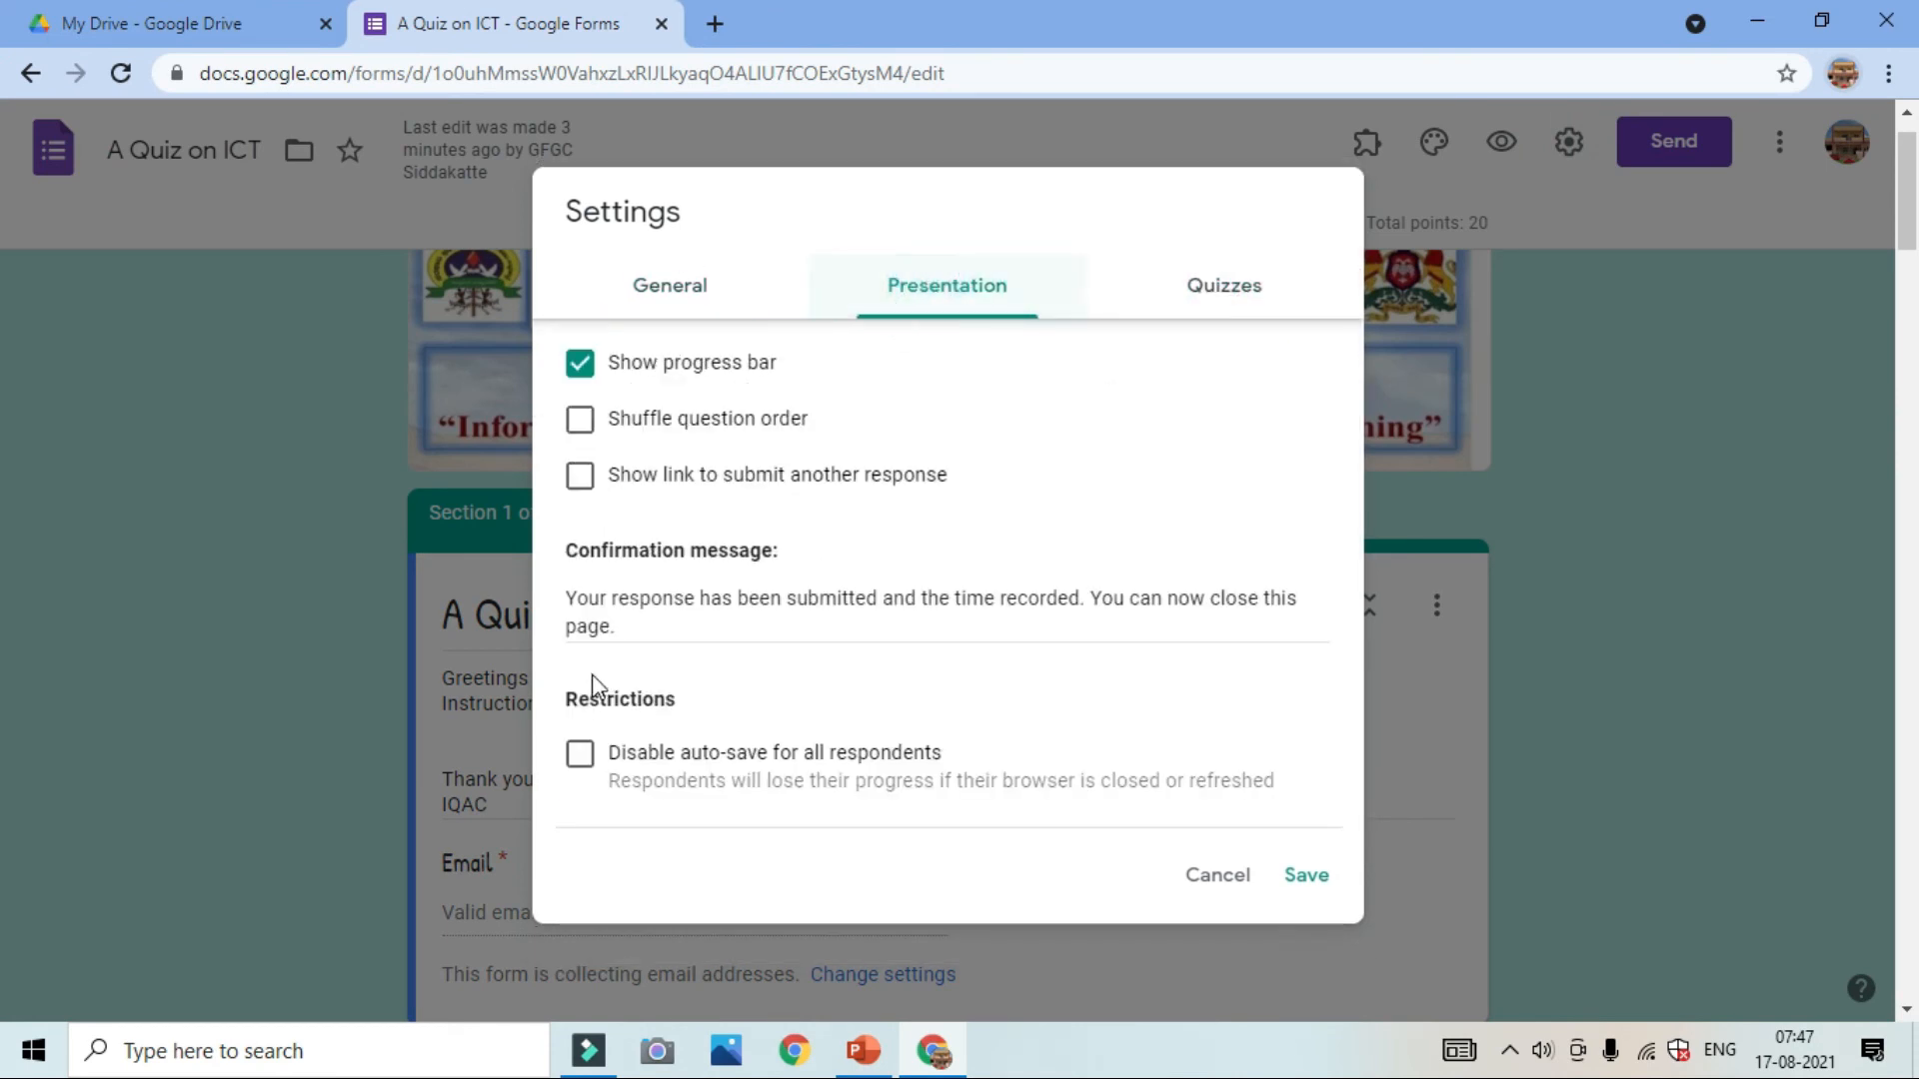
{"action": "left_click", "coordinate": [592, 425]}
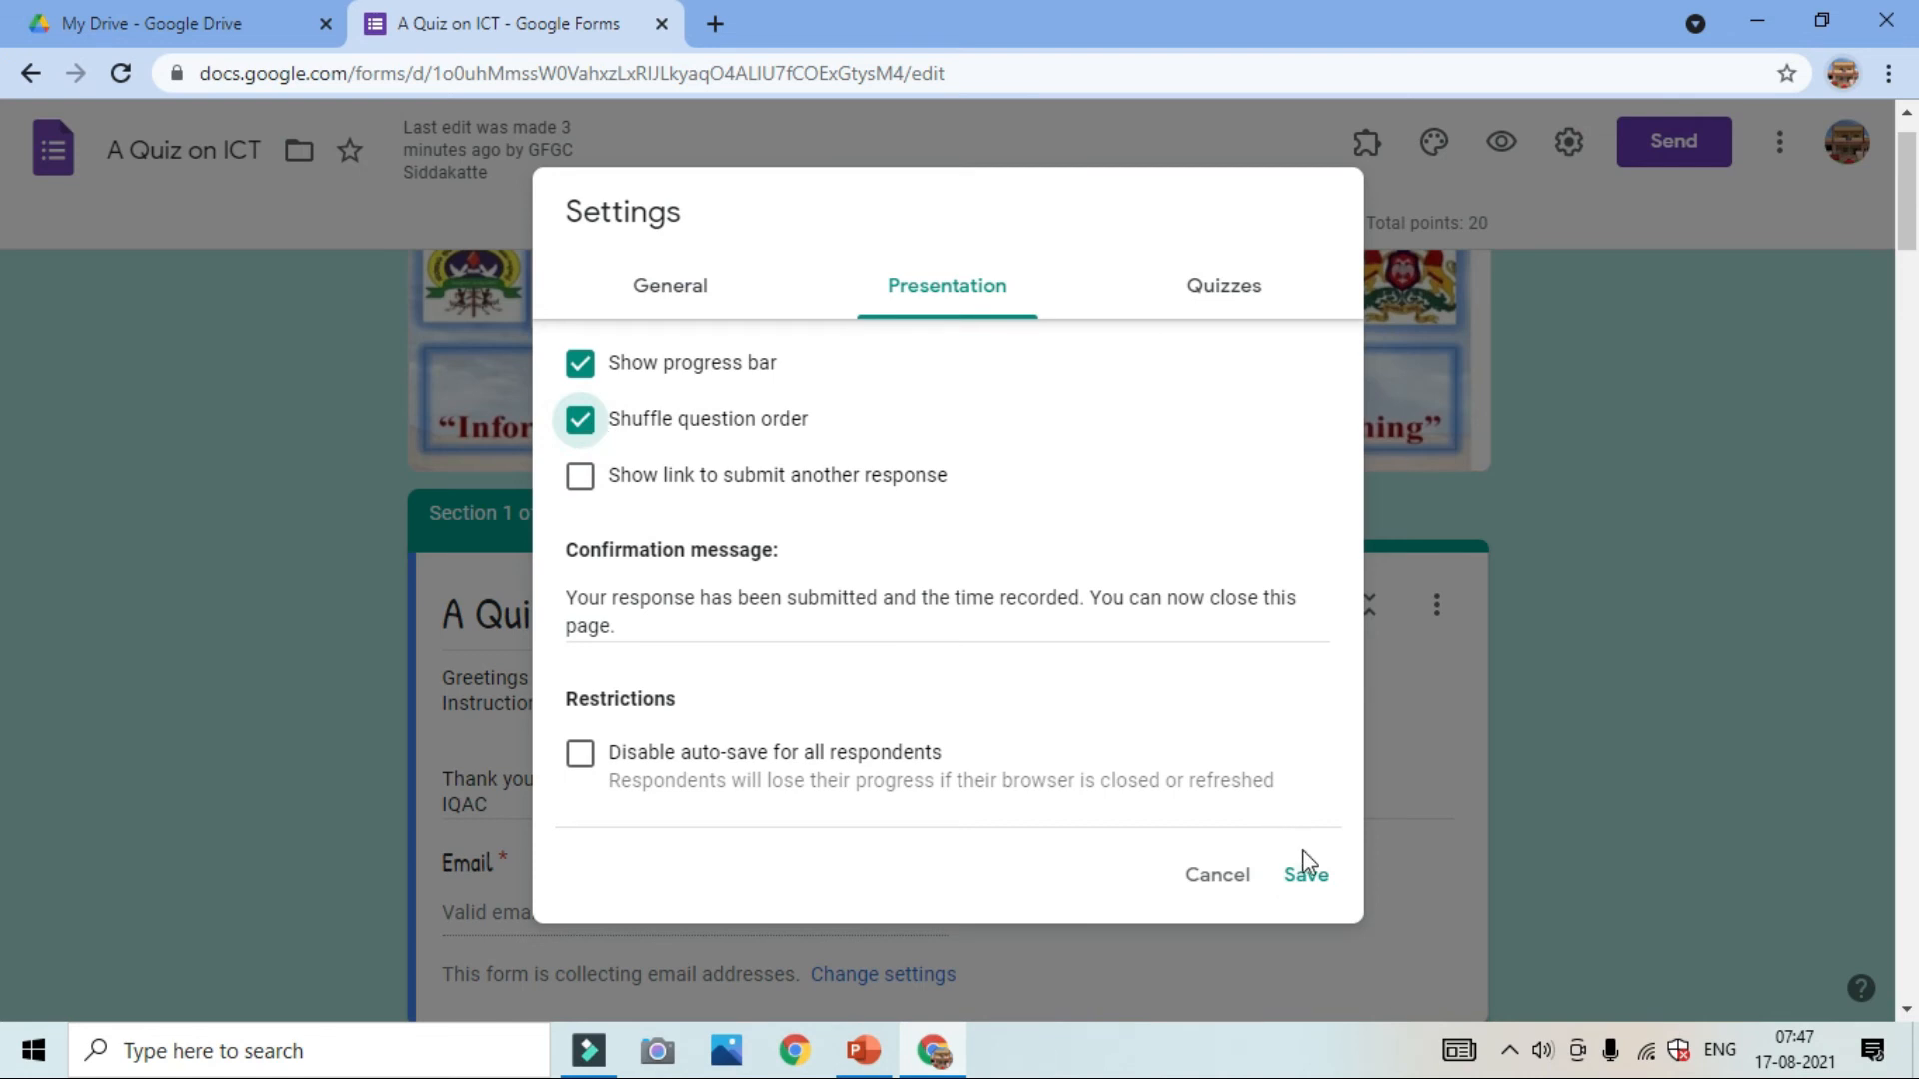
{"action": "left_click", "coordinate": [1305, 875]}
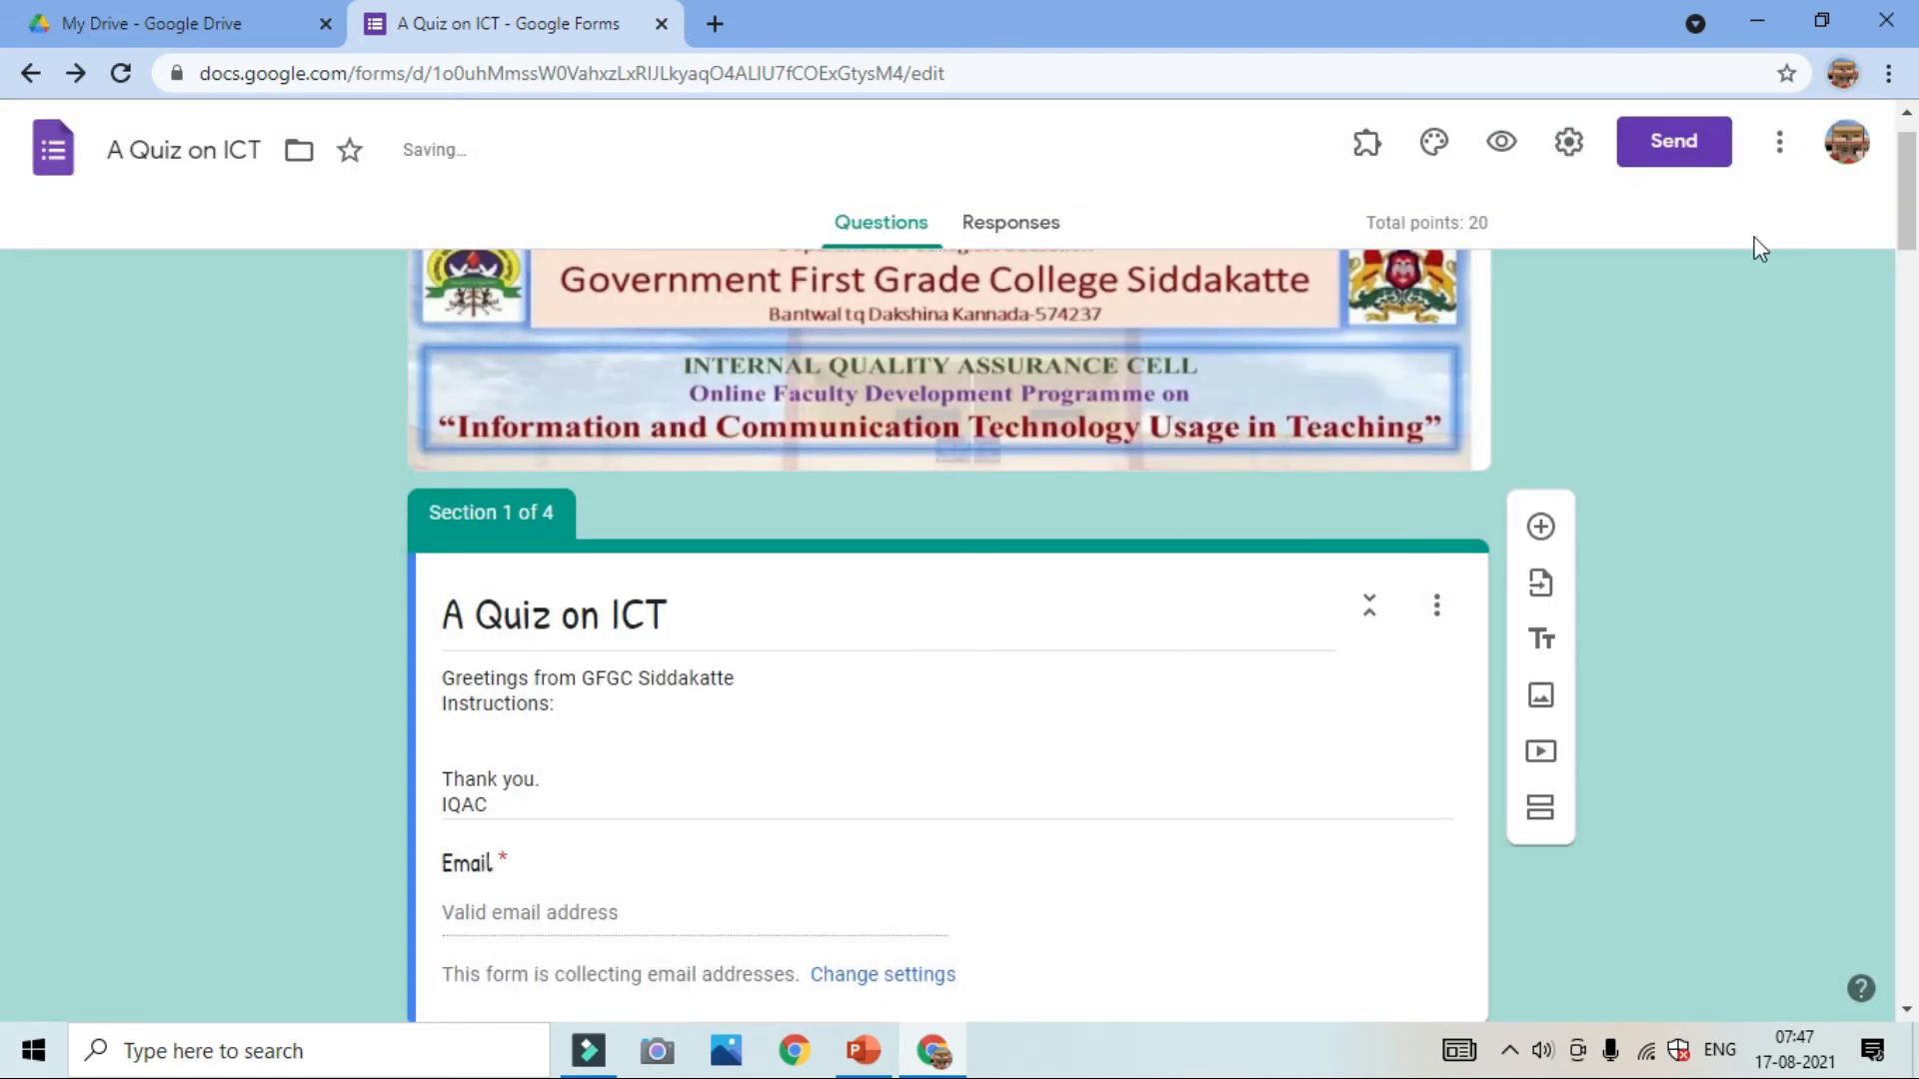
Preview the quiz as respondents see it and look through its opening questions
{"action": "left_click", "coordinate": [1500, 144]}
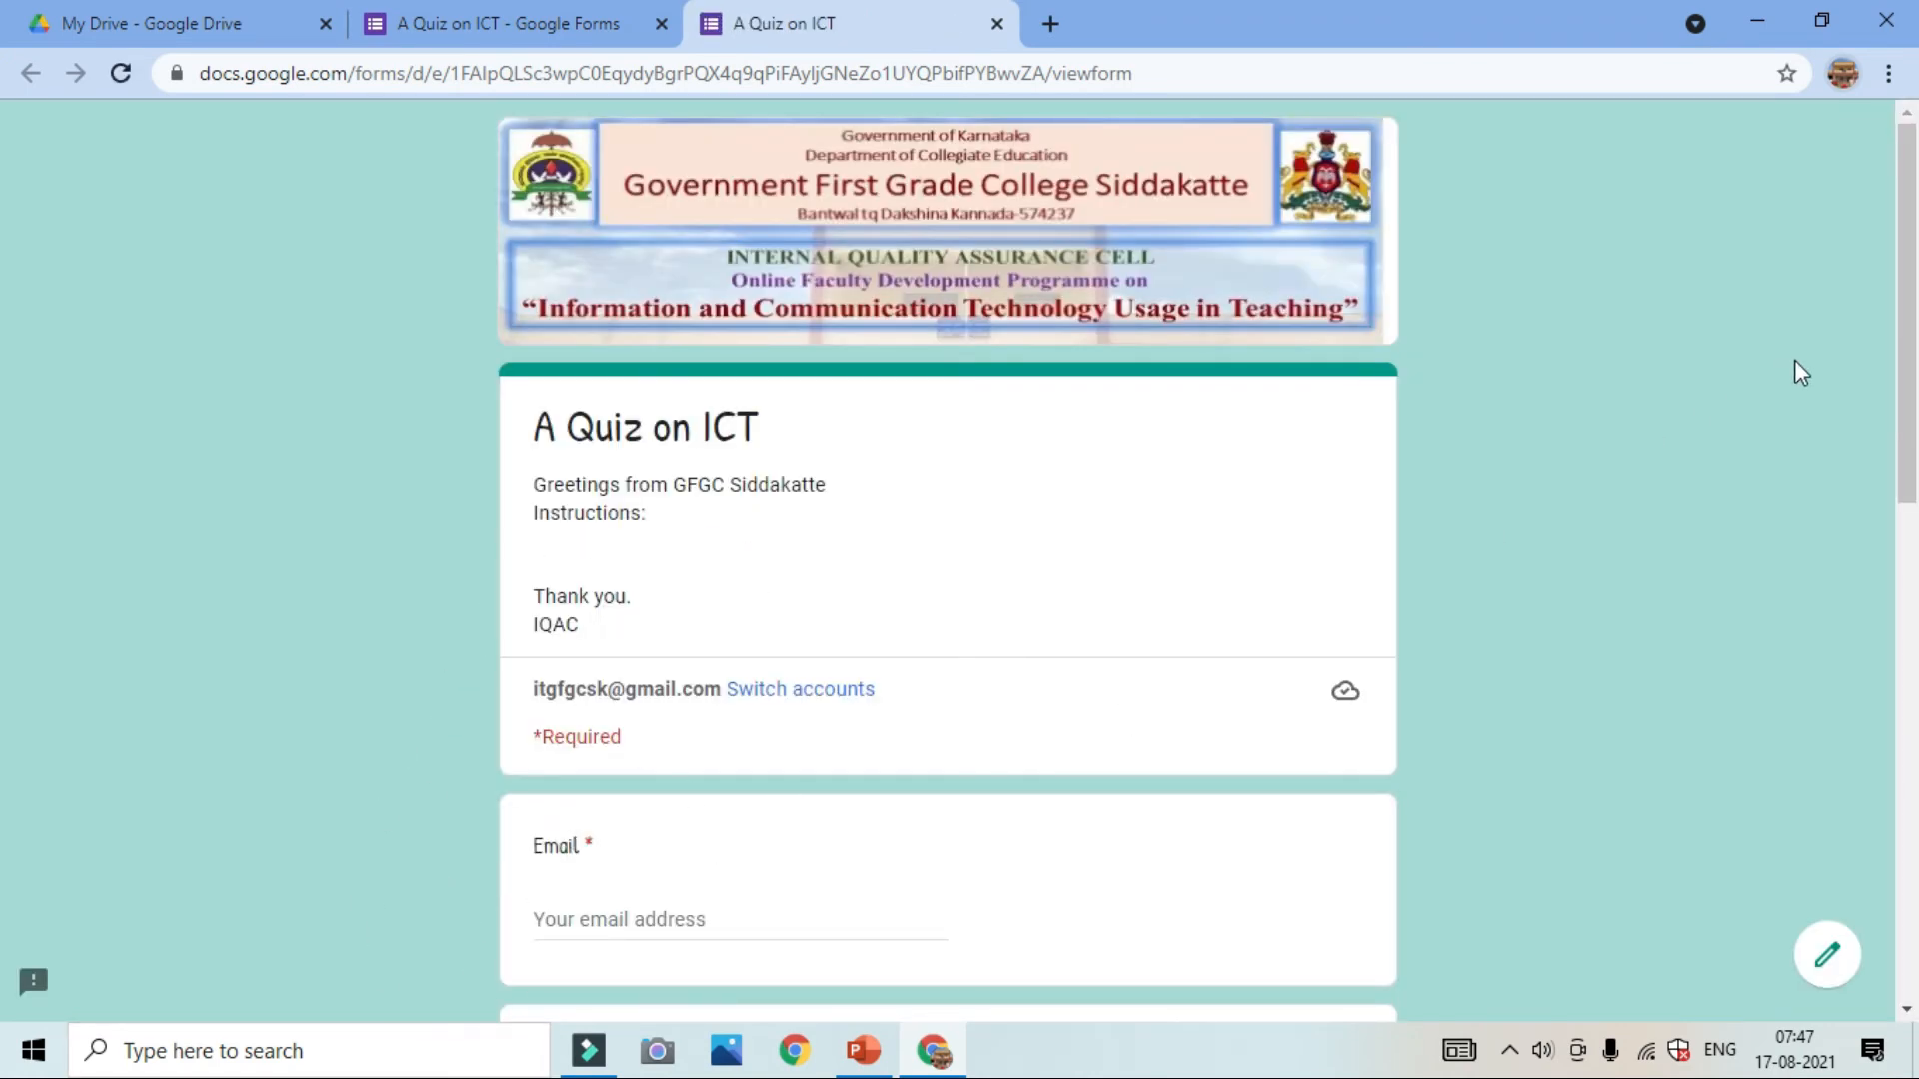
{"action": "left_click_drag", "start_coordinate": [1906, 389], "coordinate": [1879, 775]}
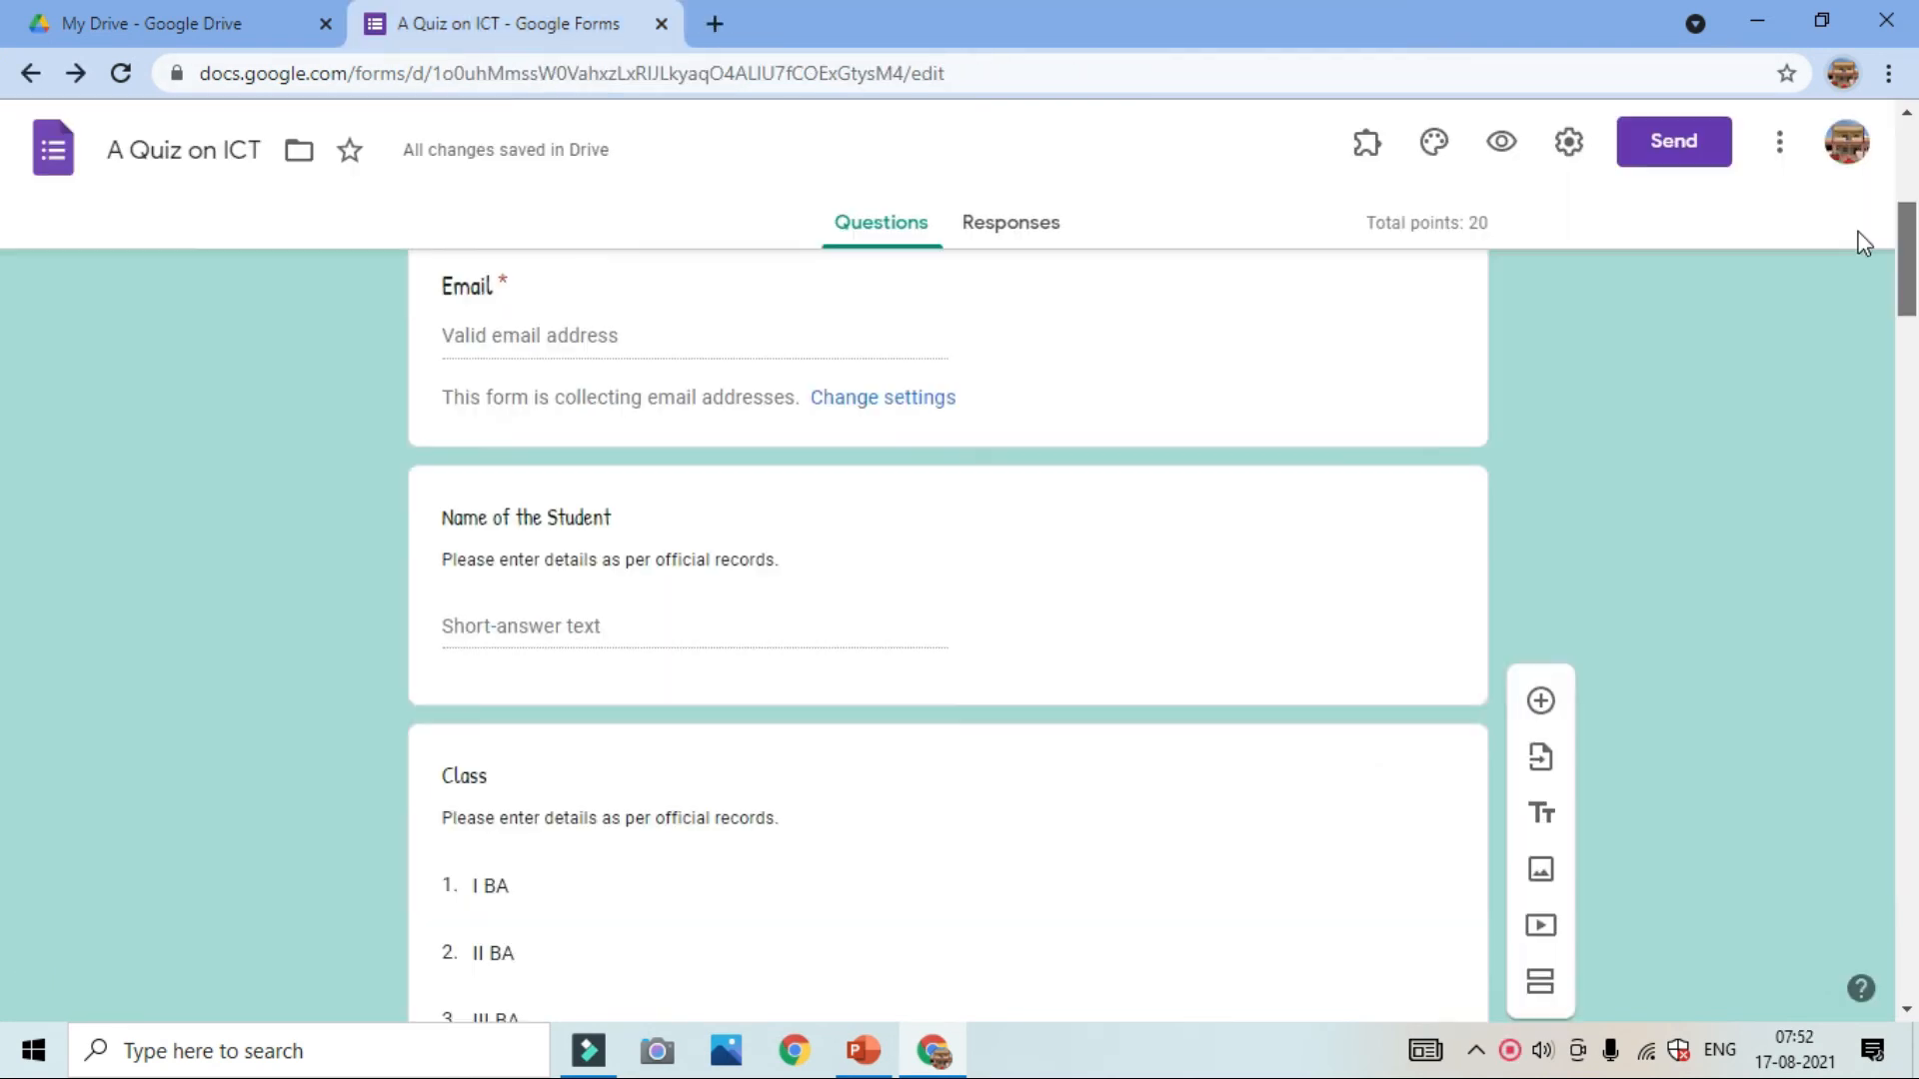
{"action": "scroll", "coordinate": [1867, 250], "scroll_direction": "down", "scroll_amount": 2}
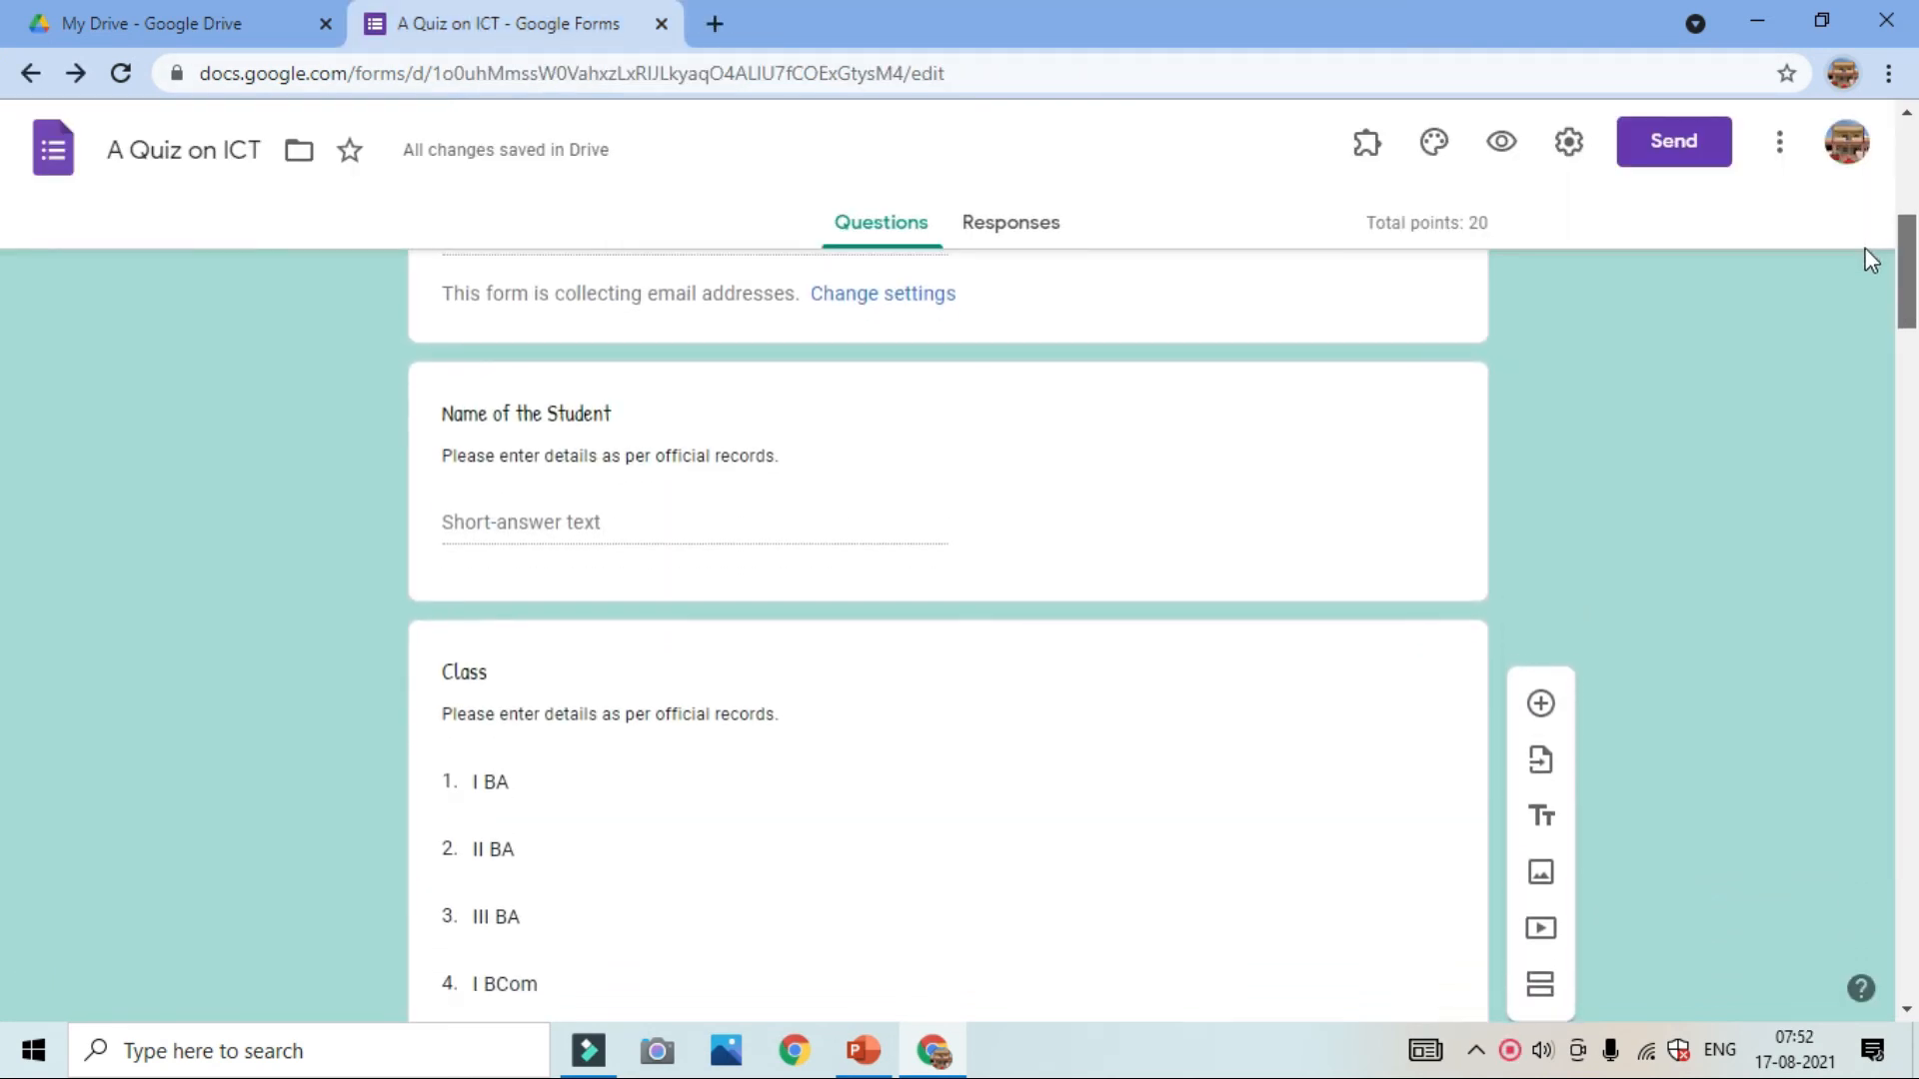
Preview A Quiz on ICT again, examine the order of the student-detail questions in the first section, and close the preview
{"action": "left_click", "coordinate": [1506, 143]}
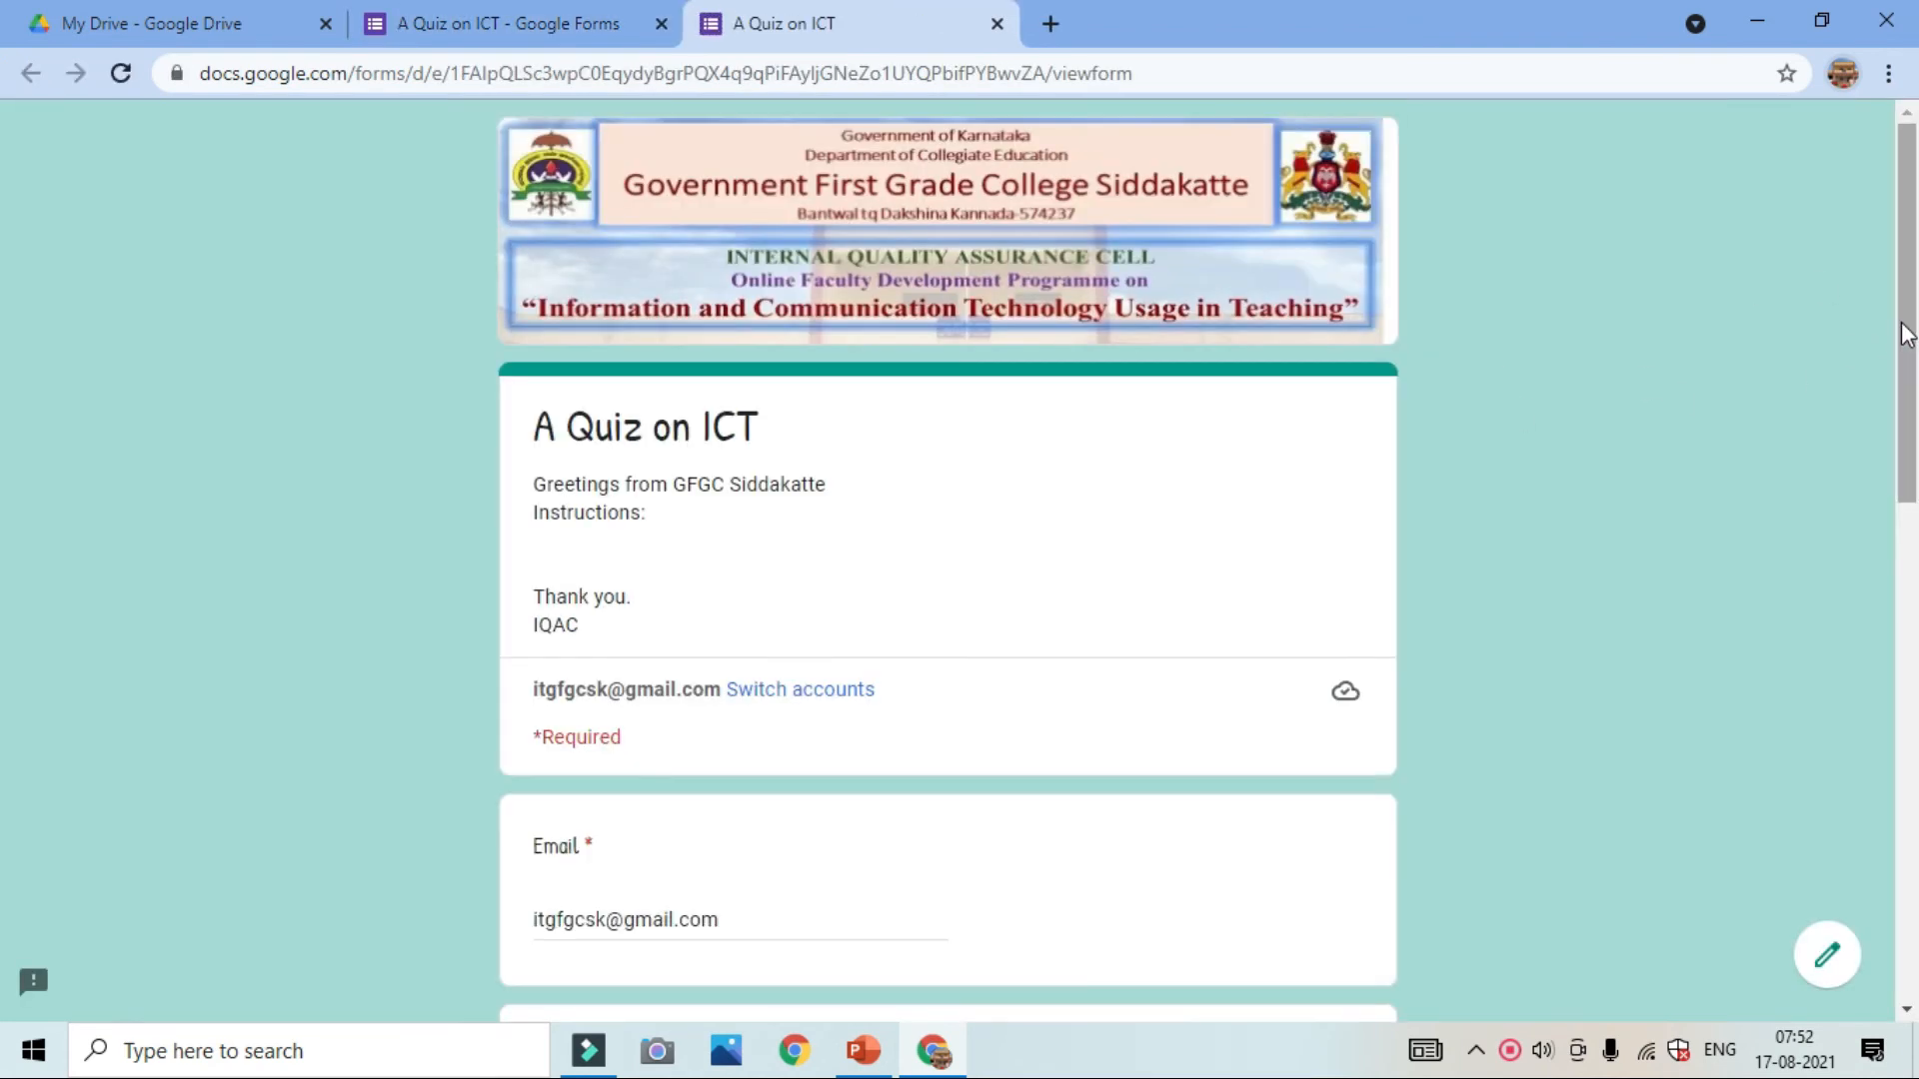
{"action": "scroll", "coordinate": [4, 400], "scroll_direction": "down", "scroll_amount": 5}
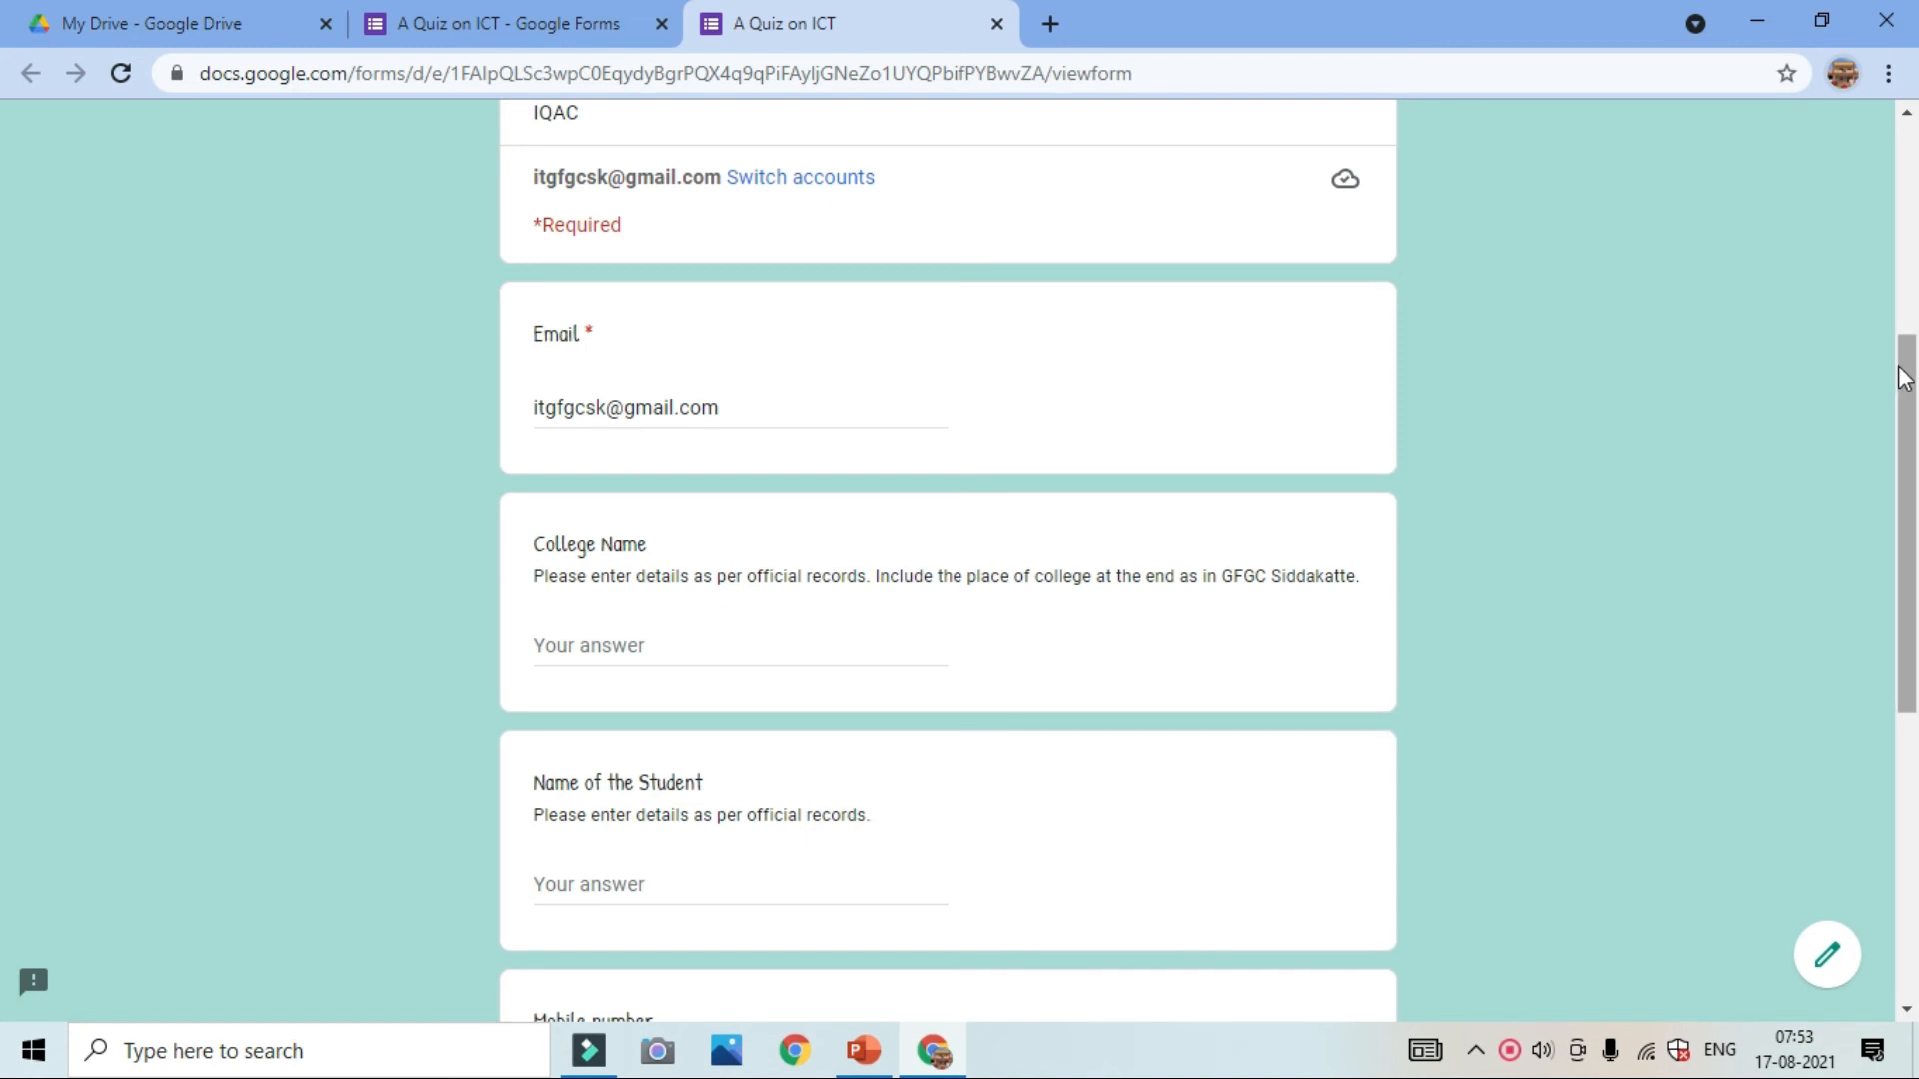
{"action": "left_click_drag", "start_coordinate": [1906, 373], "coordinate": [1911, 500]}
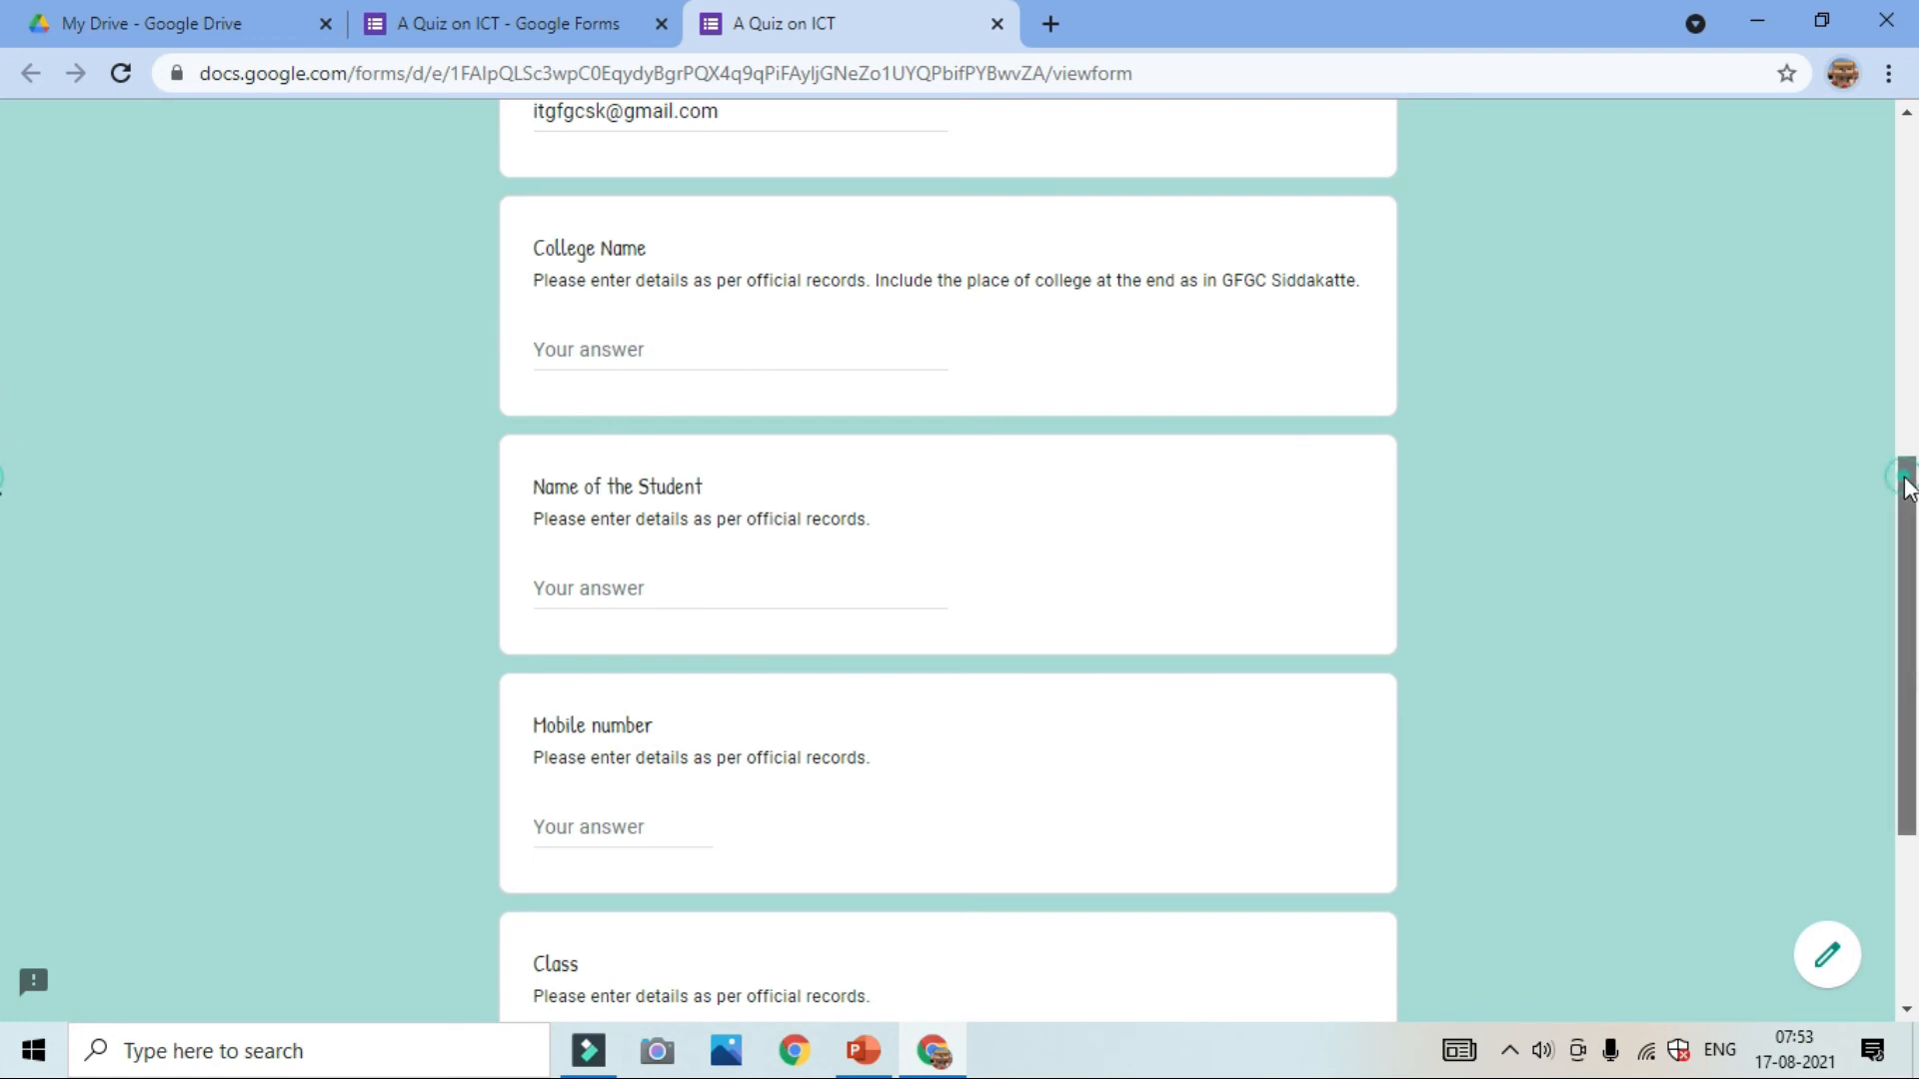
{"action": "left_click_drag", "start_coordinate": [1907, 487], "coordinate": [1803, 219]}
{"action": "left_click", "coordinate": [994, 28]}
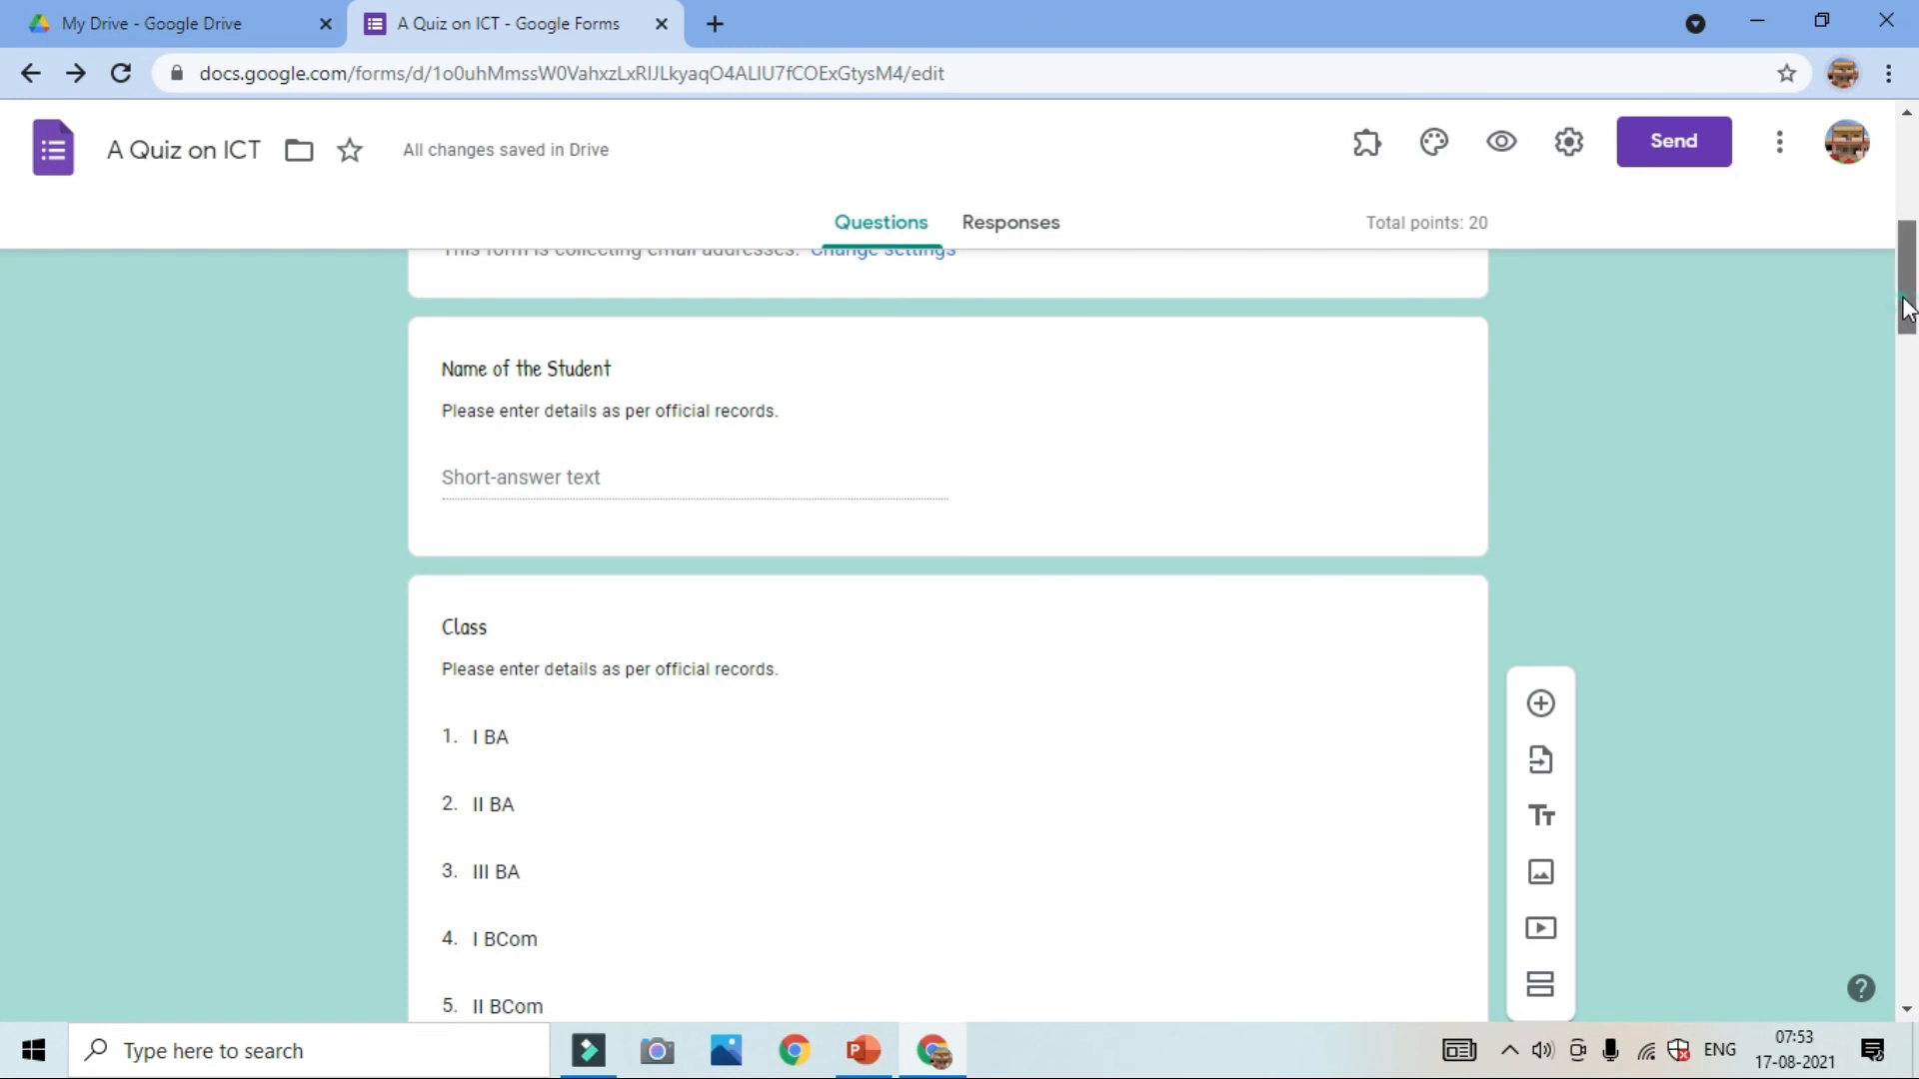
Look over the add-ons installed for the form, including the Quilgo and timer options, and dismiss the list without choosing one
{"action": "left_click_drag", "start_coordinate": [1907, 310], "coordinate": [1902, 211]}
{"action": "left_click", "coordinate": [1366, 141]}
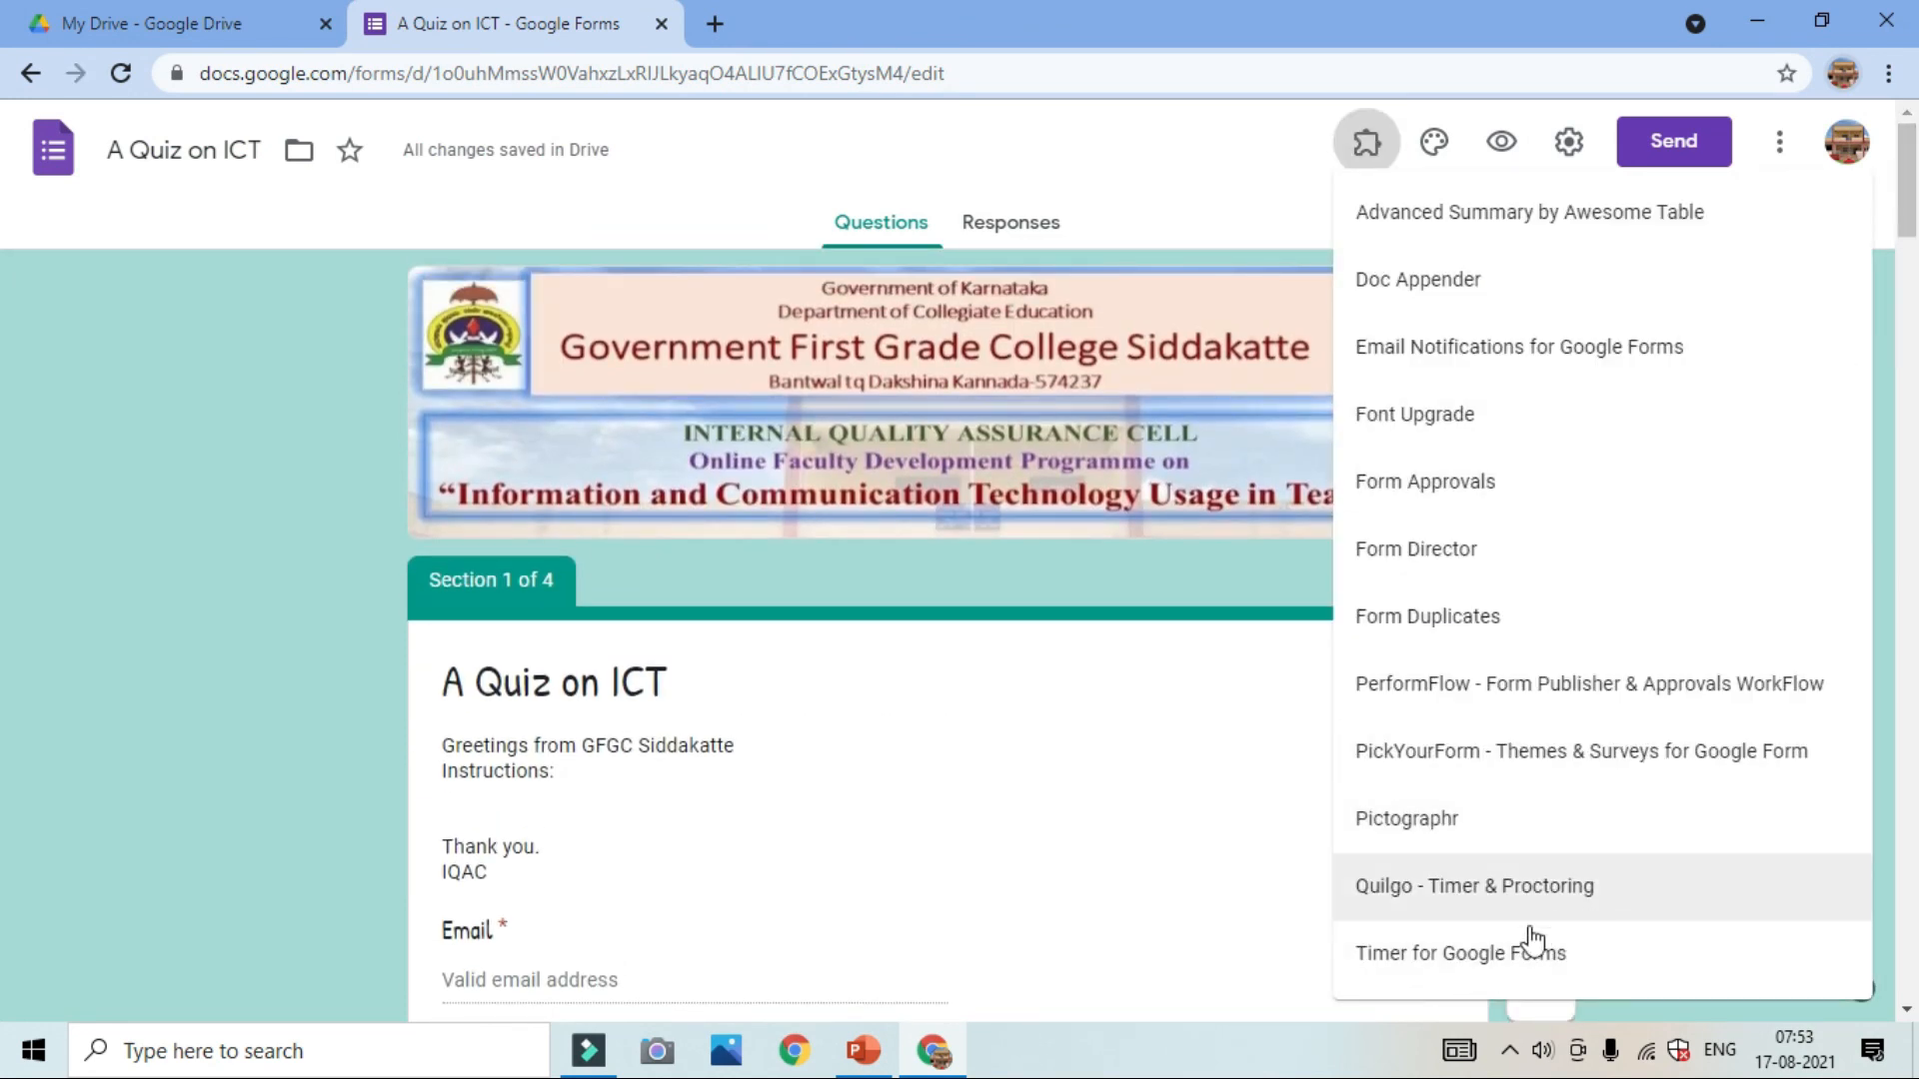
{"action": "left_click", "coordinate": [1251, 152]}
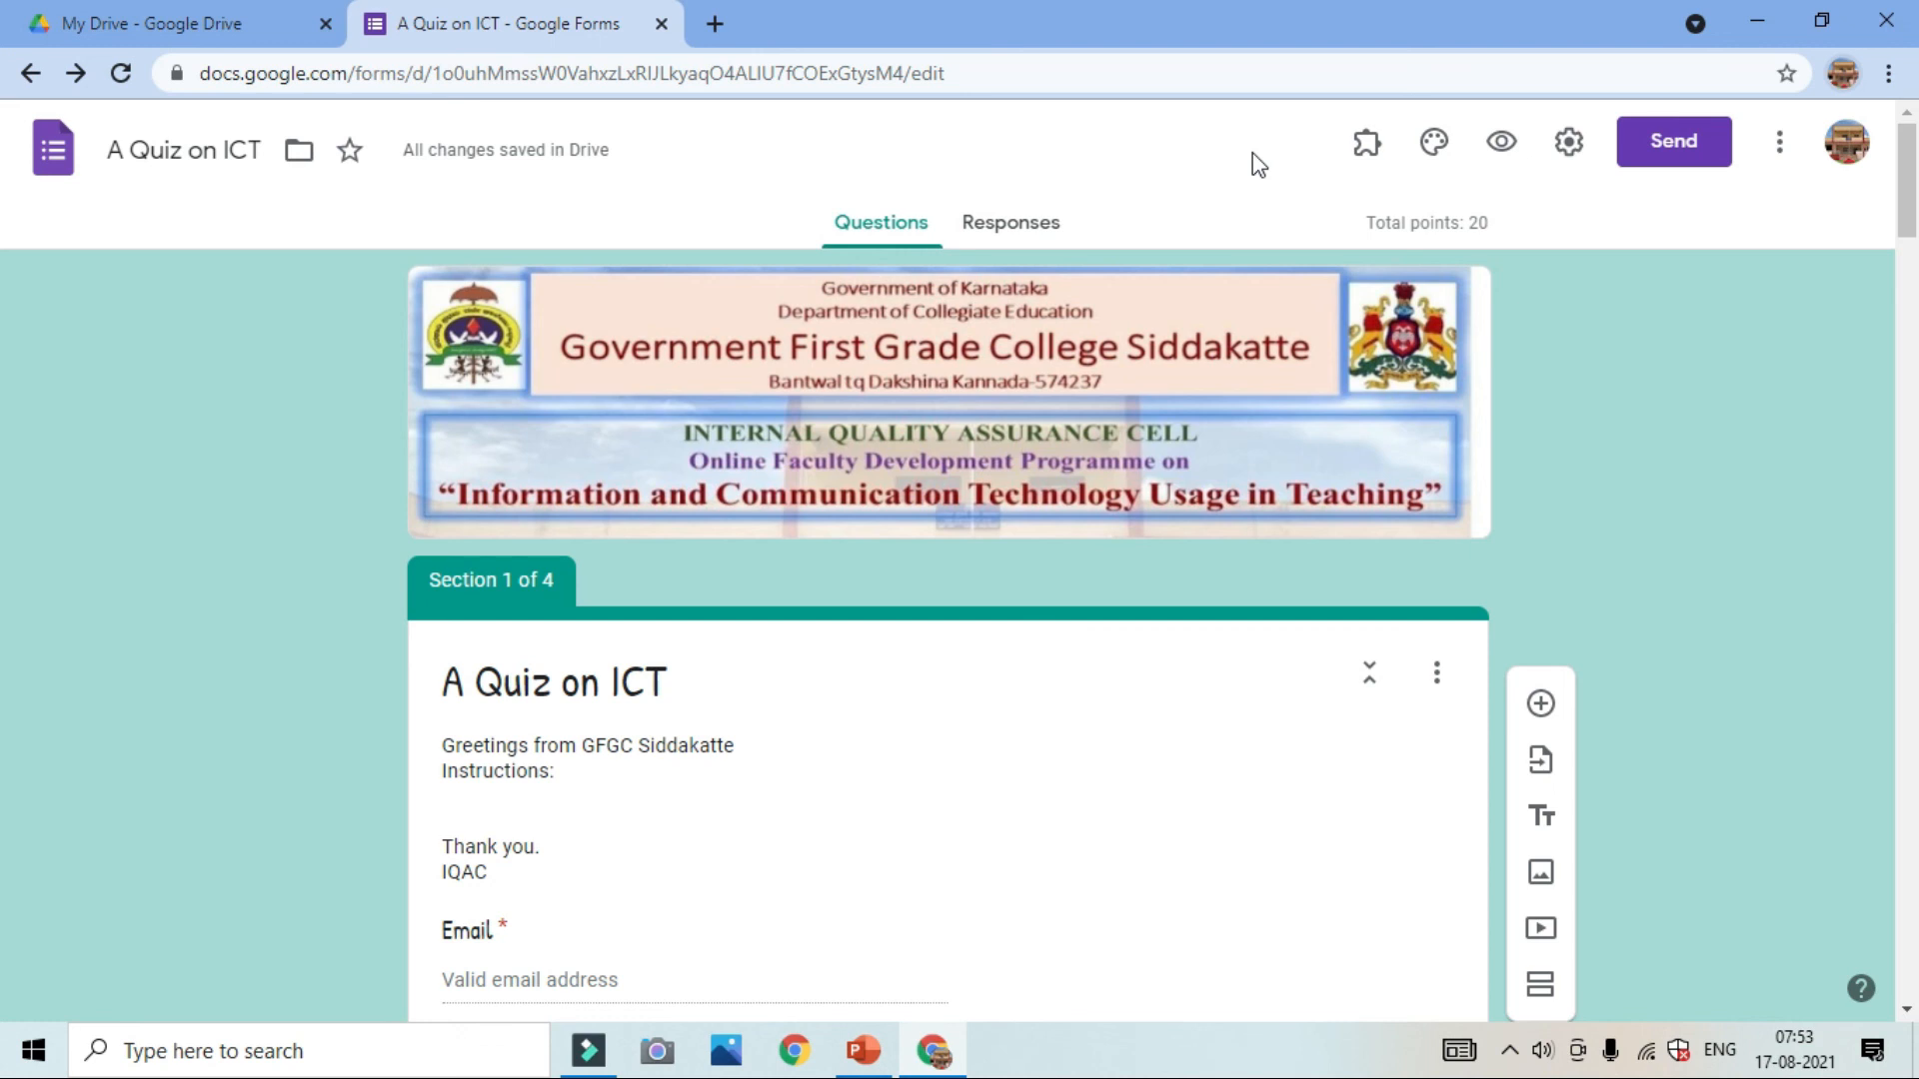
{"action": "left_click", "coordinate": [1369, 147]}
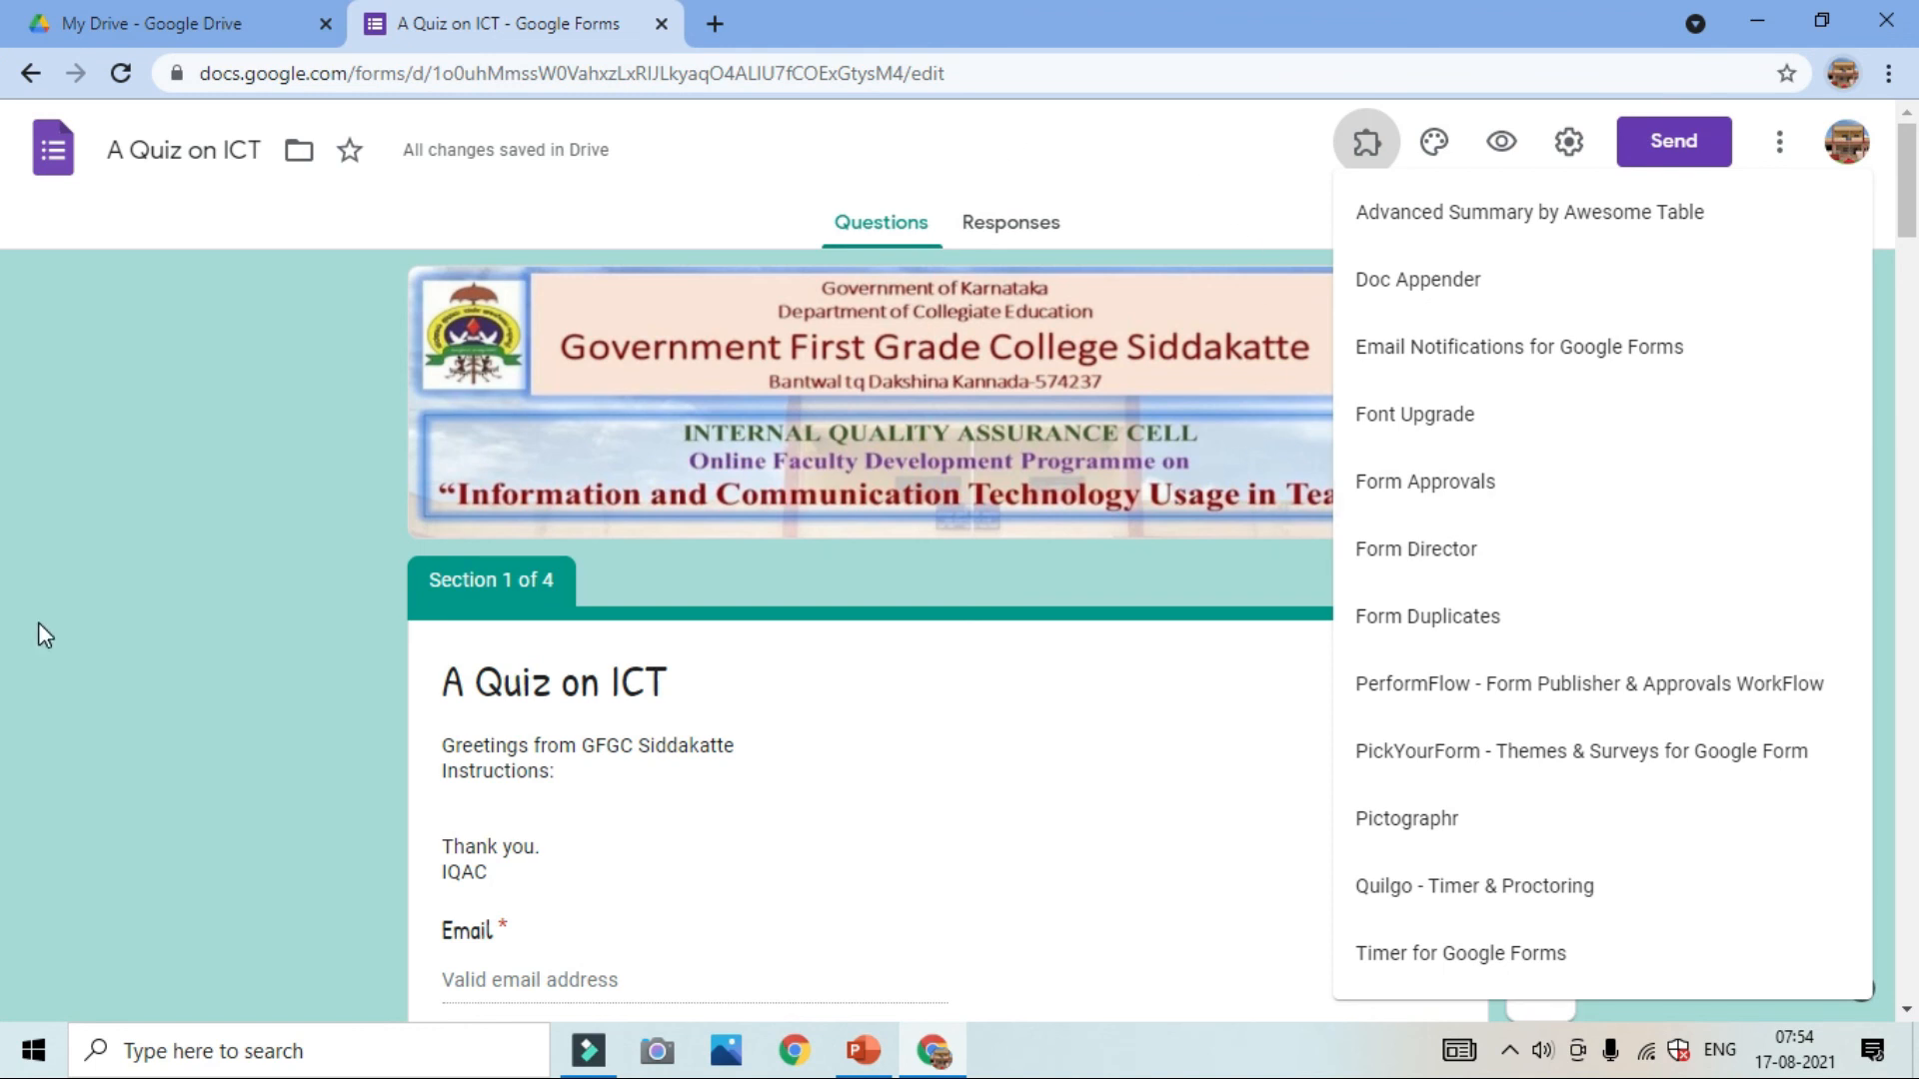
{"action": "left_click", "coordinate": [152, 399]}
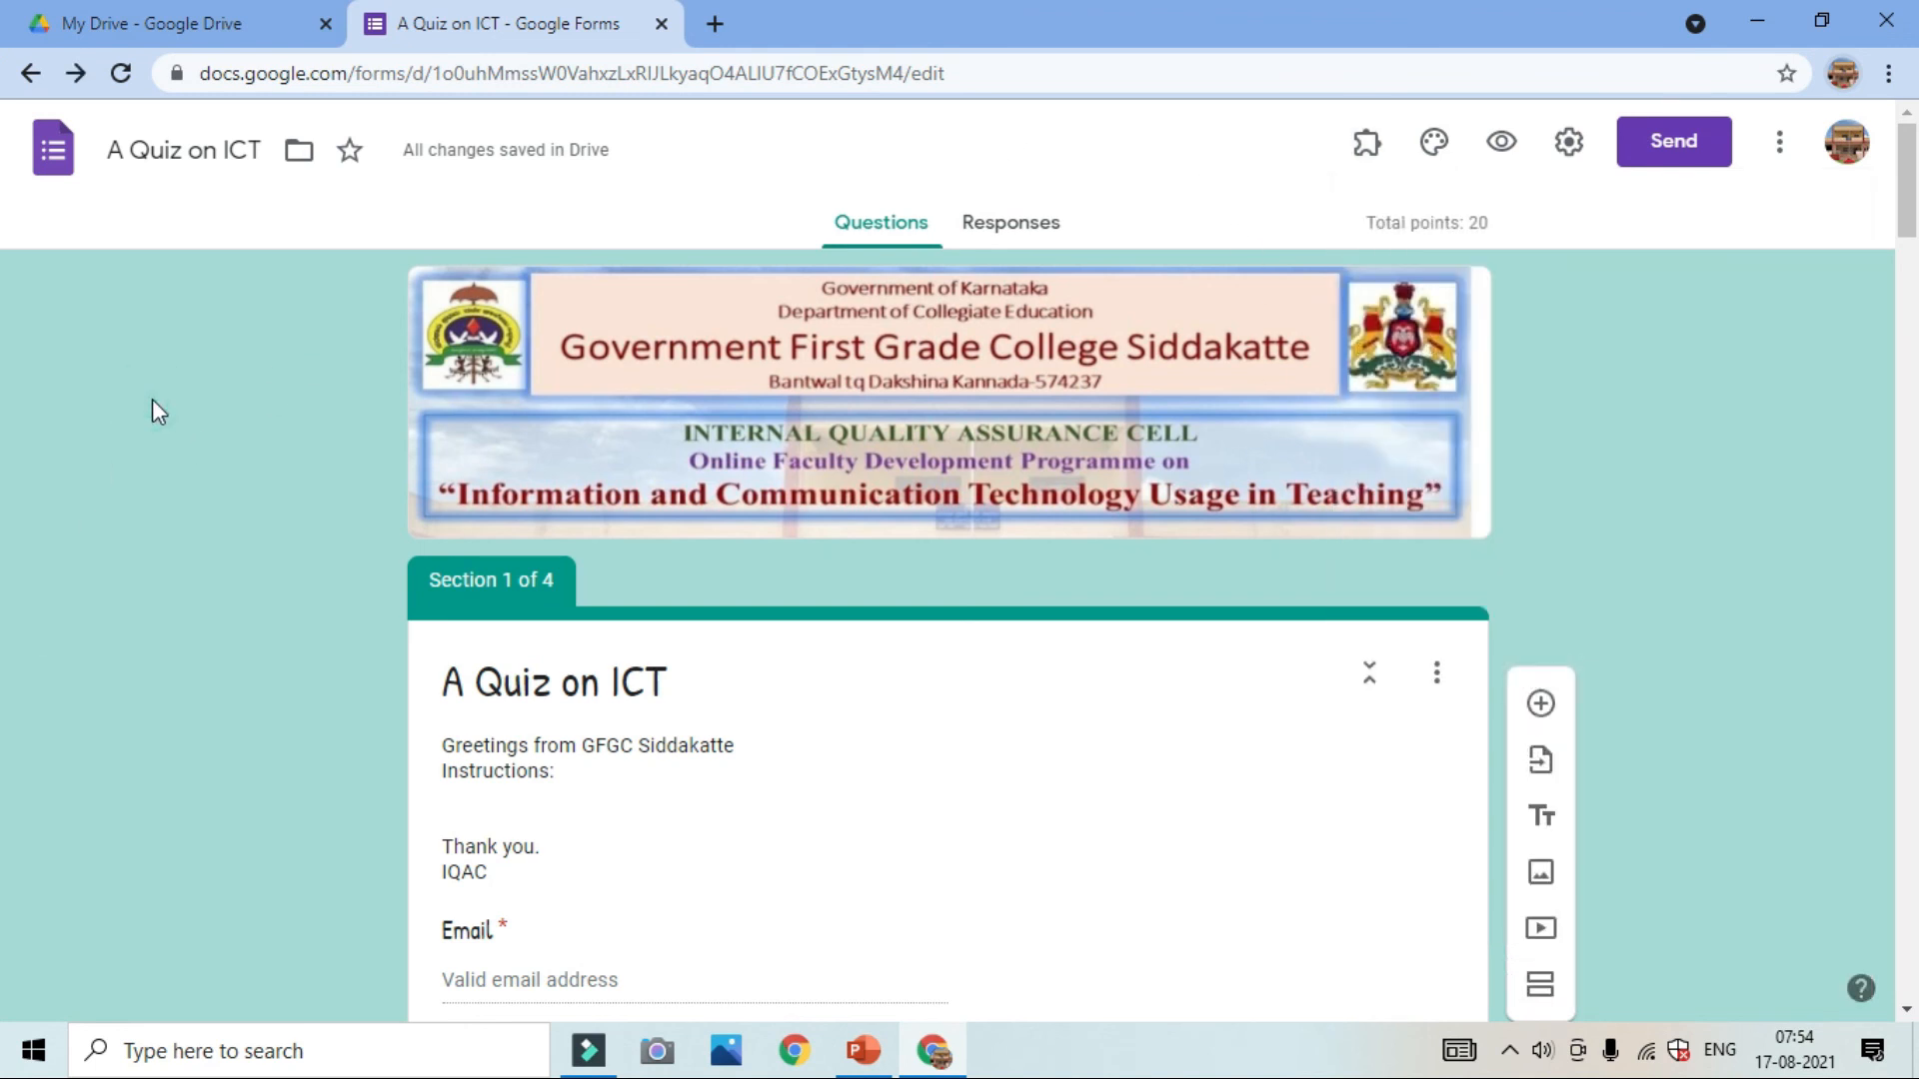